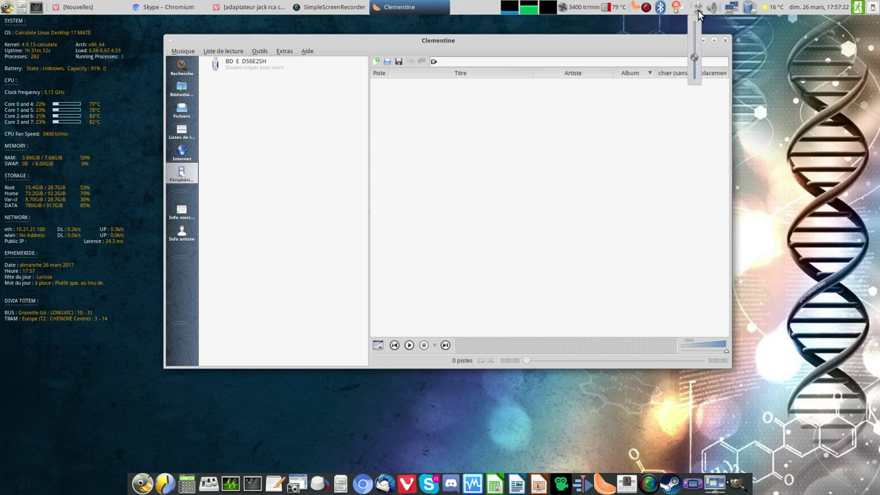
Load the audio CD in the devices list, dismiss the Disque audio window, and expand the disc's track list.
{"action": "left_click", "coordinate": [266, 64]}
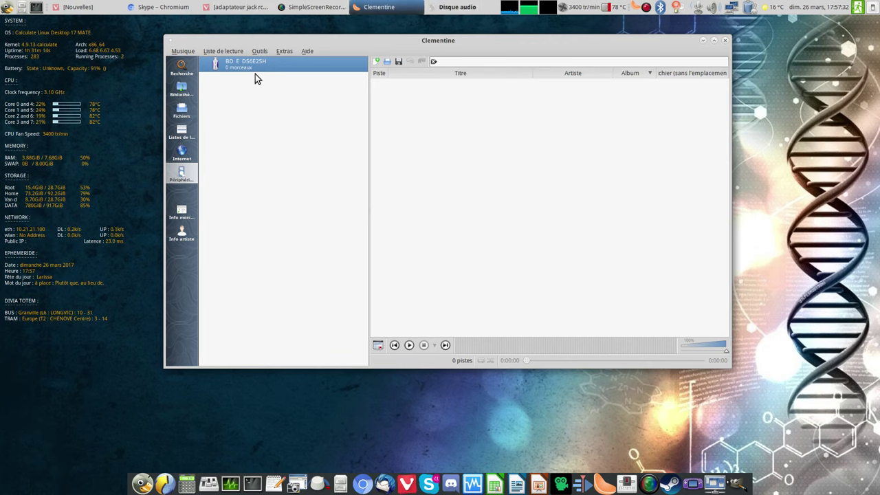
{"action": "left_click", "coordinate": [457, 6]}
{"action": "left_click", "coordinate": [473, 321]}
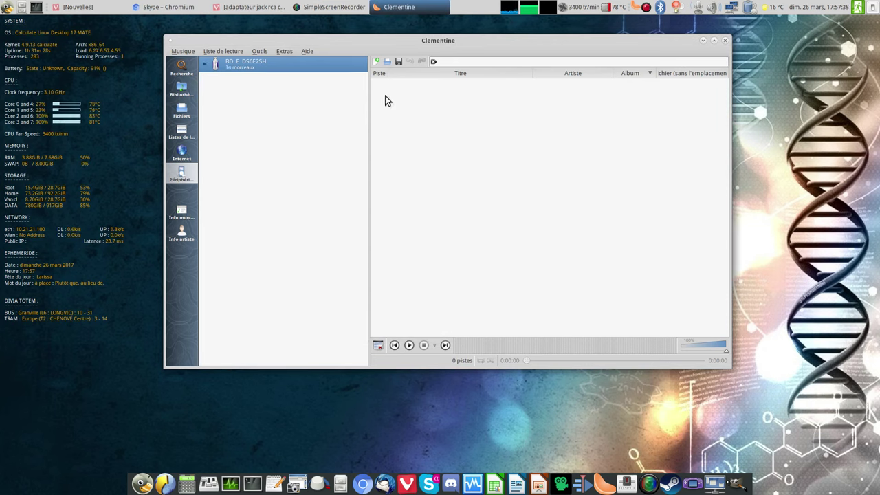
{"action": "left_click", "coordinate": [204, 64]}
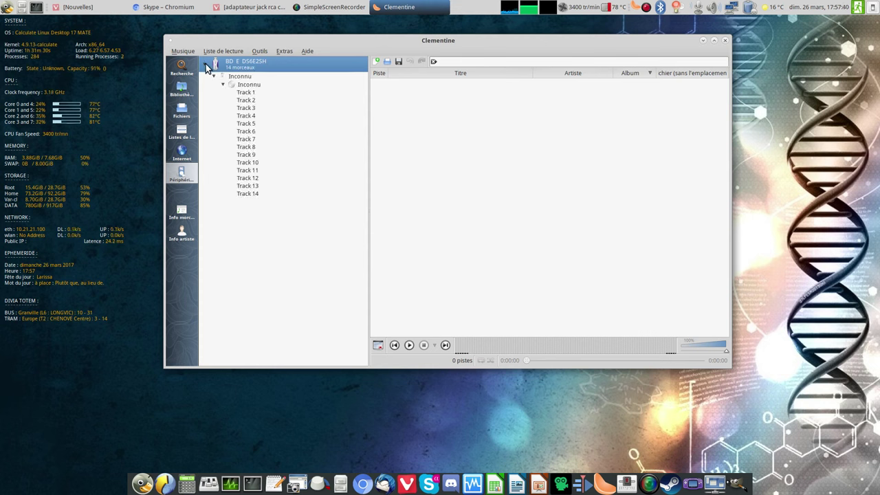
Add the CD's whole album to the playlist, then play Track 2 briefly and pause it.
{"action": "double_click", "coordinate": [251, 84]}
{"action": "left_click", "coordinate": [428, 92]}
{"action": "double_click", "coordinate": [427, 92]}
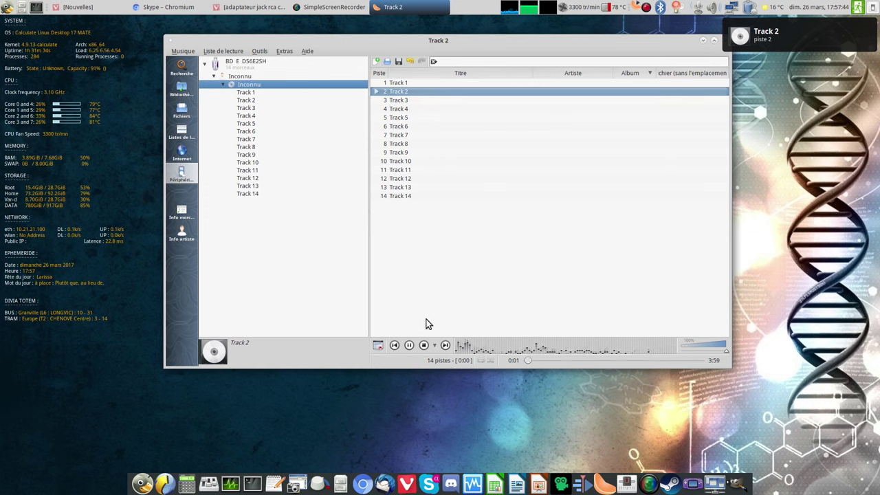
{"action": "left_click", "coordinate": [410, 346]}
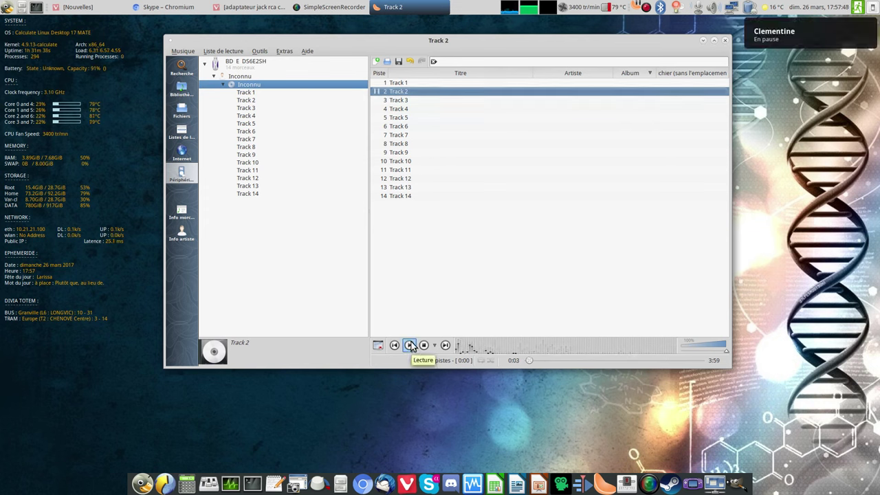
Open the CD extraction dialog and enlarge it until all 14 tracks fit in view.
{"action": "left_click", "coordinate": [260, 50]}
{"action": "left_click", "coordinate": [280, 106]}
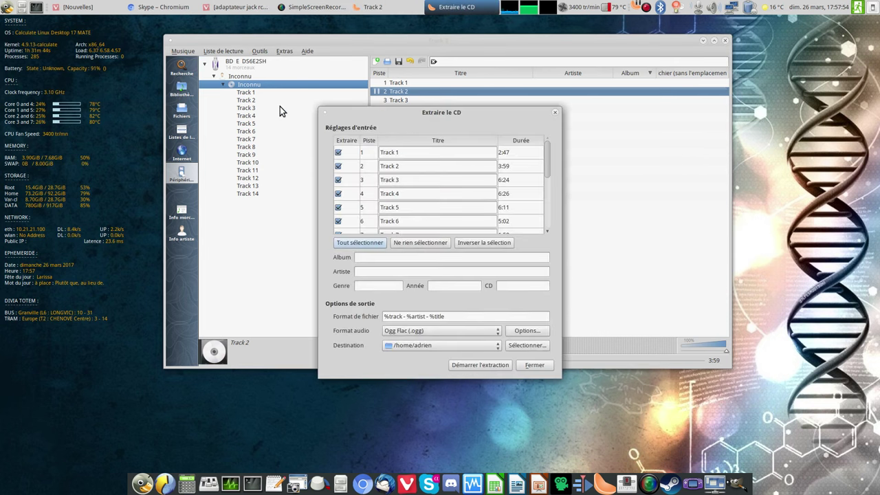
{"action": "left_click_drag", "start_coordinate": [516, 112], "coordinate": [502, 74]}
{"action": "left_click_drag", "start_coordinate": [543, 336], "coordinate": [640, 439]}
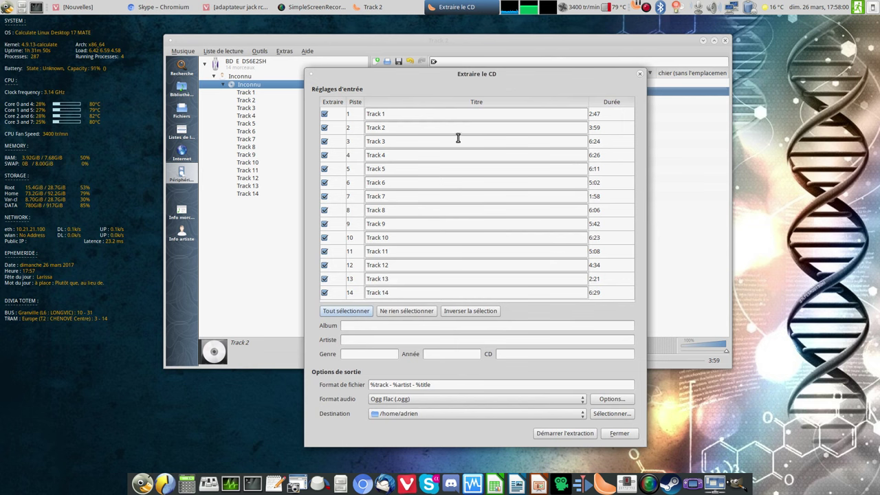
Set the title of track 2 to "Omen III (Single Edit)" in the extraction list.
{"action": "triple_click", "coordinate": [447, 114]}
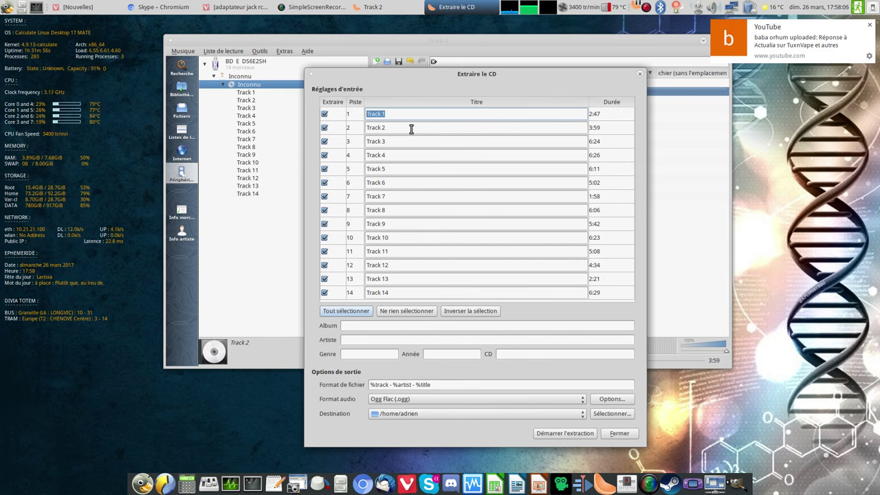
{"action": "left_click", "coordinate": [869, 25]}
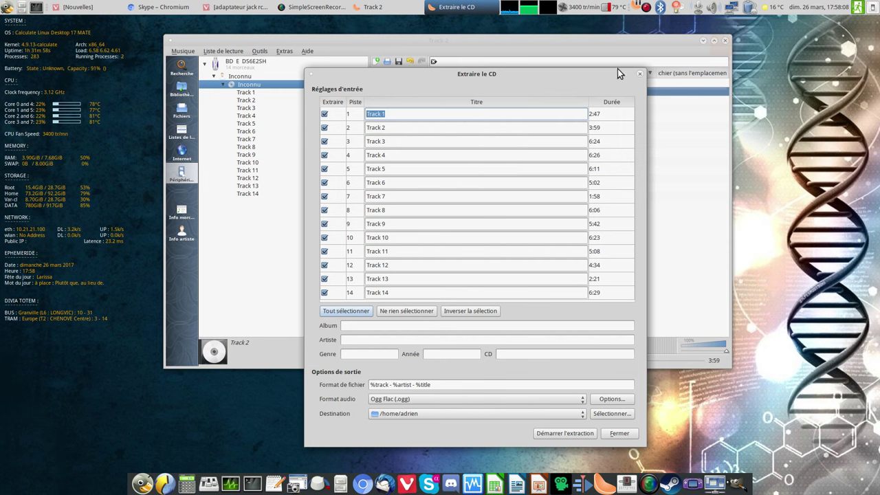
{"action": "left_click", "coordinate": [416, 115]}
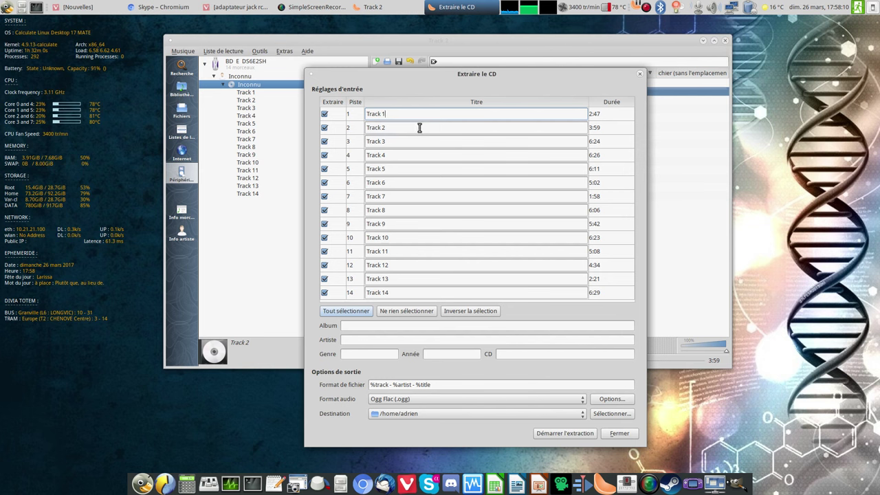
{"action": "left_click", "coordinate": [420, 127]}
{"action": "type", "text": "Ome,"}
{"action": "type", "text": "n "}
{"action": "type", "text": "III (Sin"}
{"action": "type", "text": "gle "}
{"action": "type", "text": "Edit)"}
Enter "Omen (The Story Continues...)" as the album name for the extraction.
{"action": "left_click", "coordinate": [372, 327]}
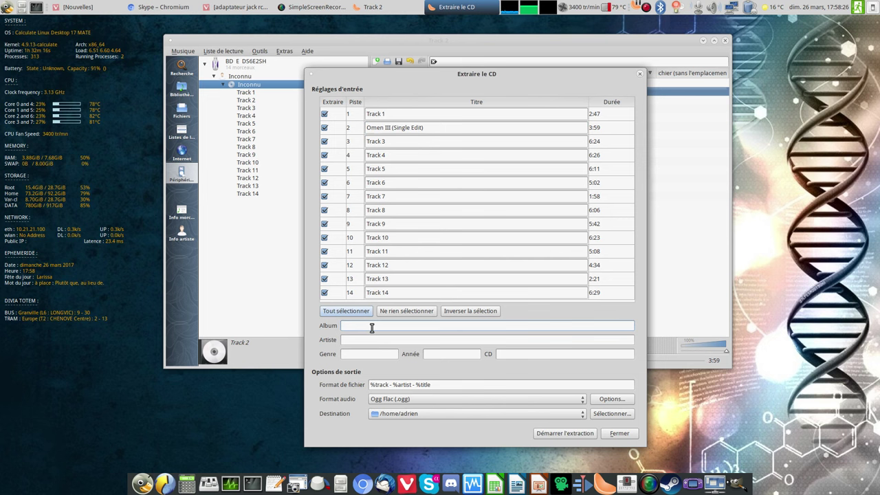
{"action": "type", "text": "Omen (The Stor"}
{"action": "key", "text": "BackSpace"}
{"action": "key", "text": "BackSpace"}
{"action": "key", "text": "BackSpace"}
{"action": "type", "text": "tory Continues...)"}
Fill in the artist as Magic Affair, the genre as Dance, the year as 1994 and the CD number as 1.
{"action": "left_click", "coordinate": [375, 343]}
{"action": "type", "text": "Magic Affair"}
{"action": "left_click", "coordinate": [370, 353]}
{"action": "type", "text": "Dance"}
{"action": "key", "text": "Tab"}
{"action": "type", "text": "199"}
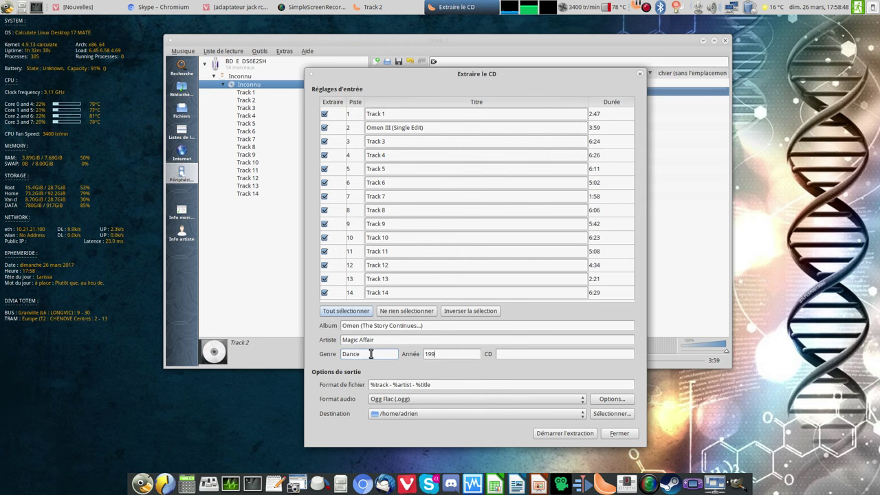
{"action": "type", "text": "41"}
Remove the artist from the output file name format, leaving "%track - %title".
{"action": "left_click", "coordinate": [393, 385]}
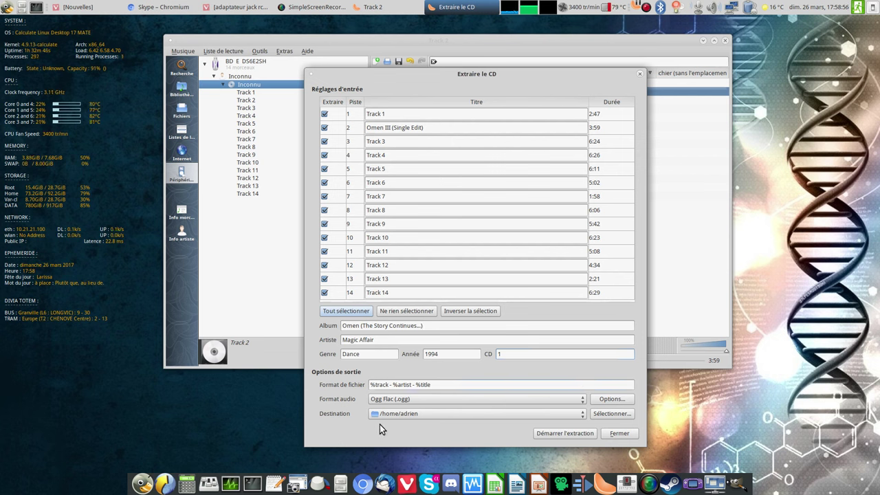
{"action": "left_click", "coordinate": [407, 385]}
{"action": "key", "text": "BackSpace"}
{"action": "key", "text": "BackSpace"}
{"action": "key", "text": "BackSpace"}
{"action": "key", "text": "BackSpace"}
{"action": "key", "text": "BackSpace"}
{"action": "key", "text": "BackSpace"}
{"action": "key", "text": "BackSpace"}
{"action": "key", "text": "BackSpace"}
{"action": "key", "text": "BackSpace"}
{"action": "key", "text": "BackSpace"}
{"action": "key", "text": "BackSpace"}
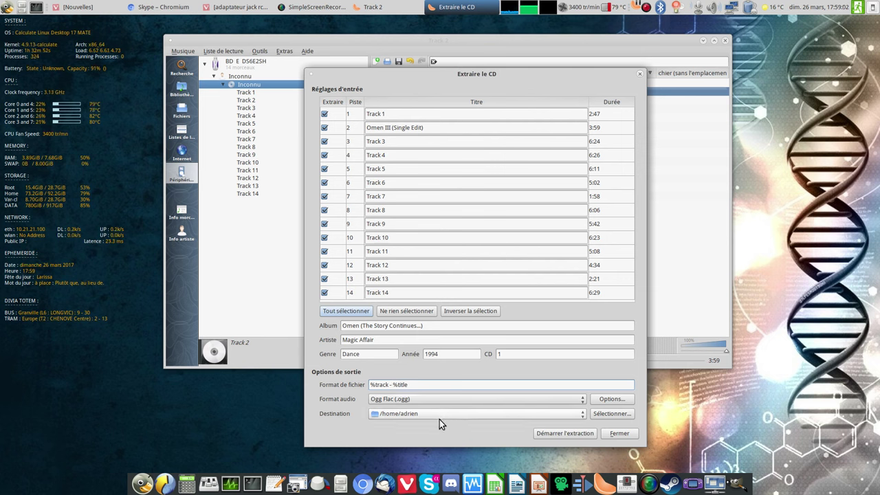
Set the extraction destination to the Musique folder and the audio format to Ogg Vorbis (.ogg).
{"action": "left_click", "coordinate": [612, 413]}
{"action": "double_click", "coordinate": [389, 225]}
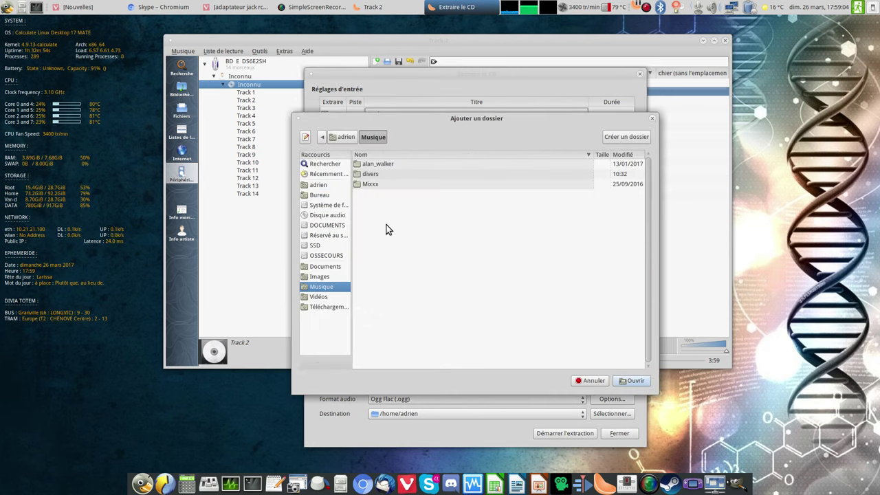
{"action": "left_click", "coordinate": [634, 381]}
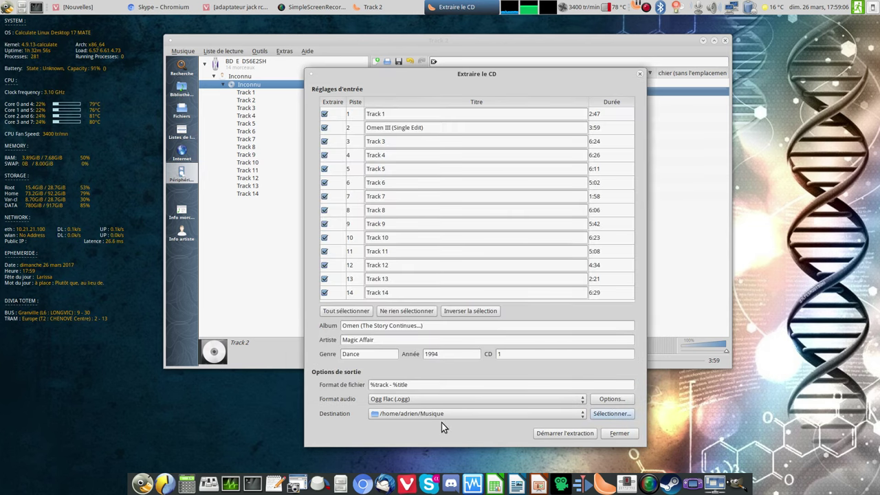
{"action": "left_click", "coordinate": [536, 400]}
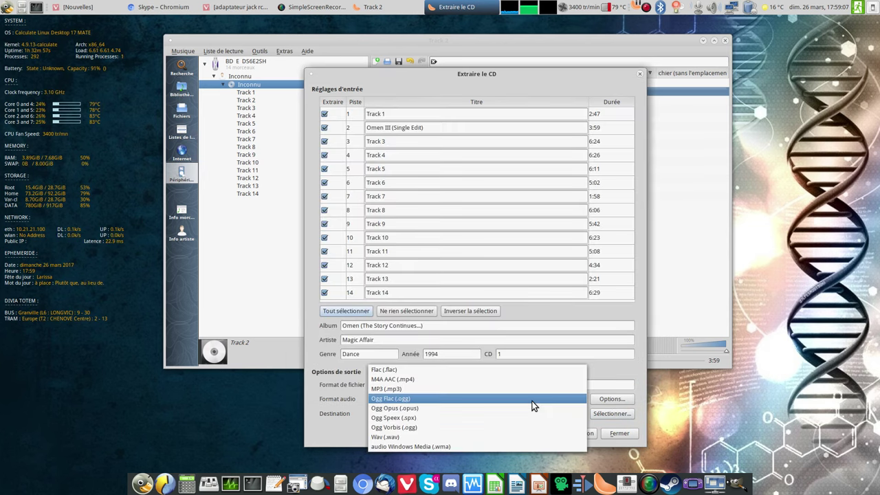
{"action": "left_click", "coordinate": [425, 428]}
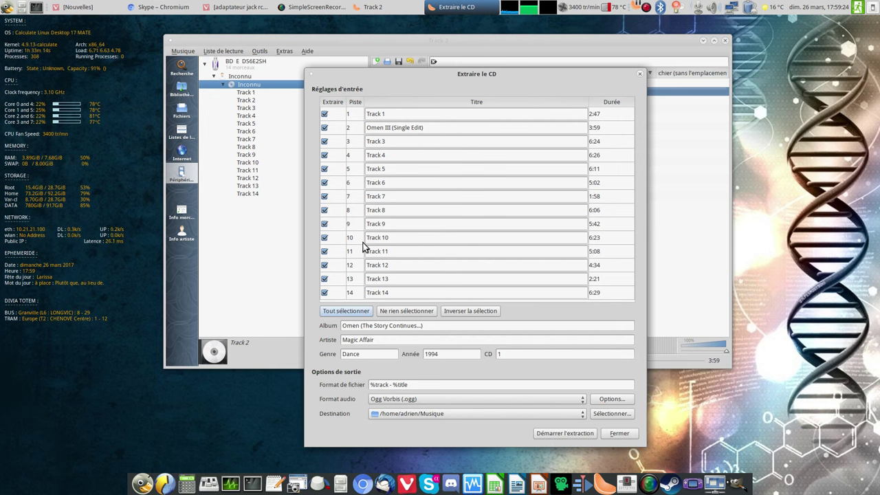
Select only track 2, Omen III (Single Edit), for ripping and start the extraction.
{"action": "left_click", "coordinate": [407, 311]}
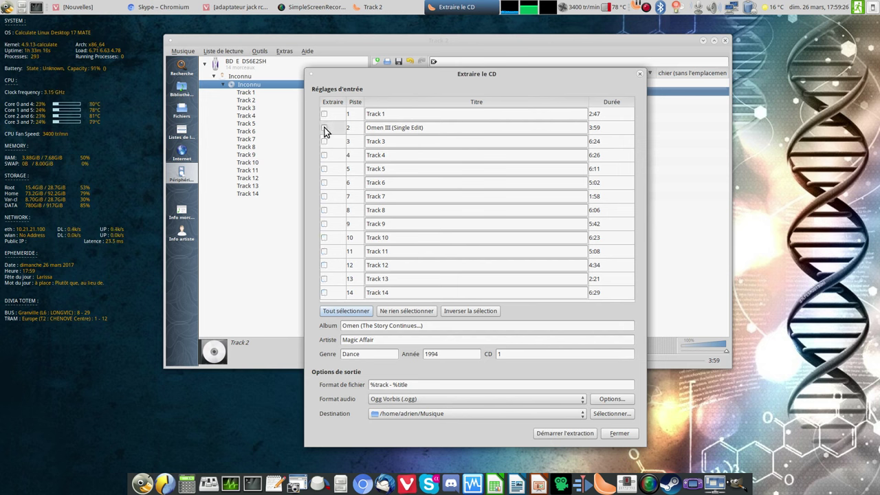
{"action": "left_click", "coordinate": [324, 128]}
{"action": "left_click", "coordinate": [550, 434]}
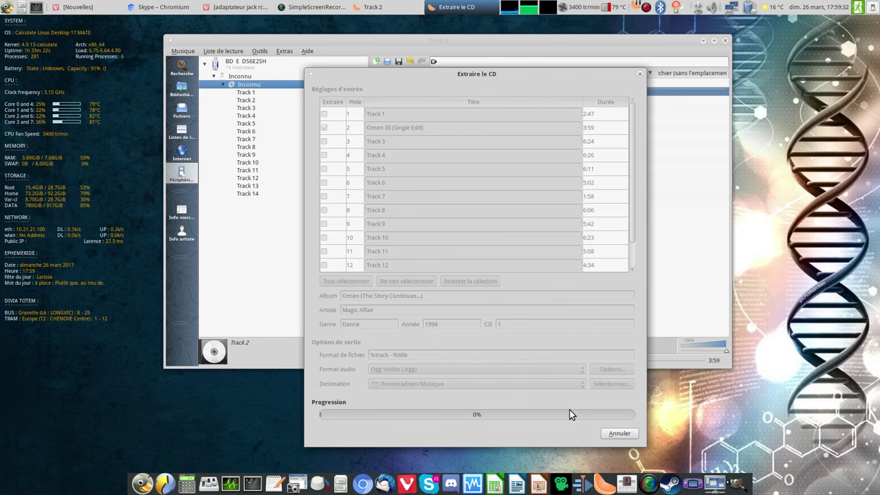
In the file manager, inspect the temporary WAV file being ripped in the qt_temp.J21553 folder under tmp.
{"action": "left_click", "coordinate": [336, 486]}
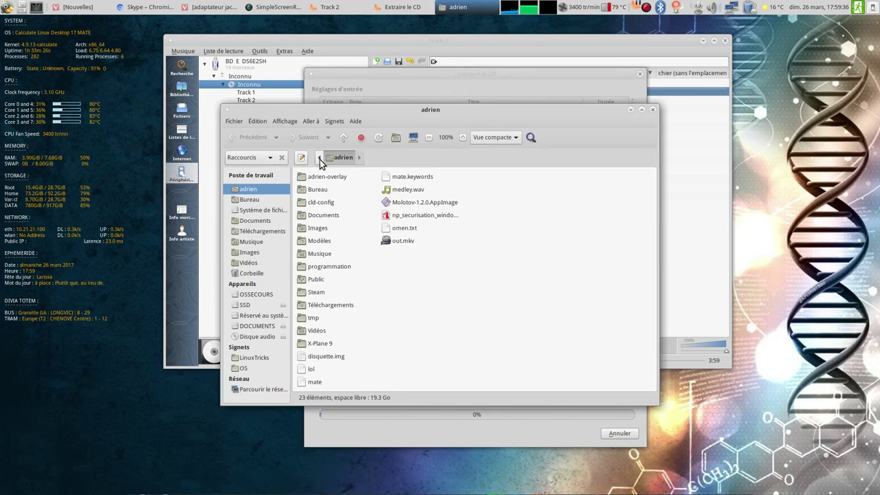
{"action": "key", "text": "ctrl+2"}
{"action": "double_click", "coordinate": [332, 369]}
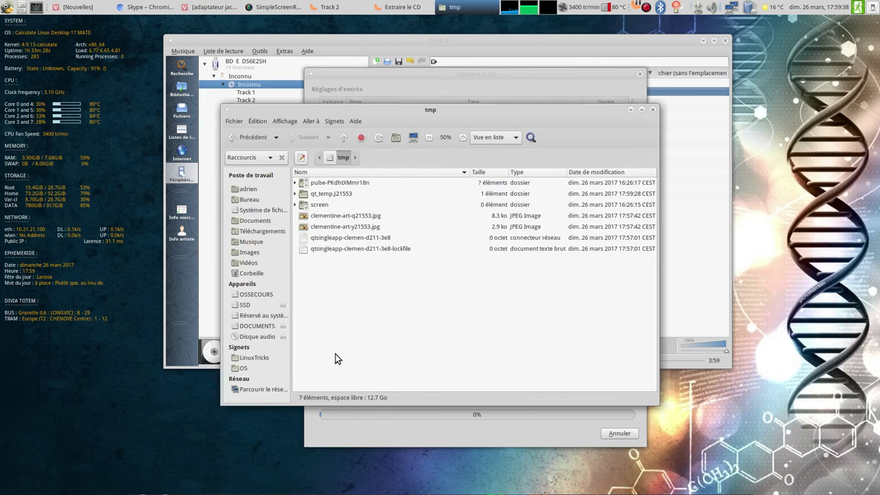
{"action": "double_click", "coordinate": [337, 195]}
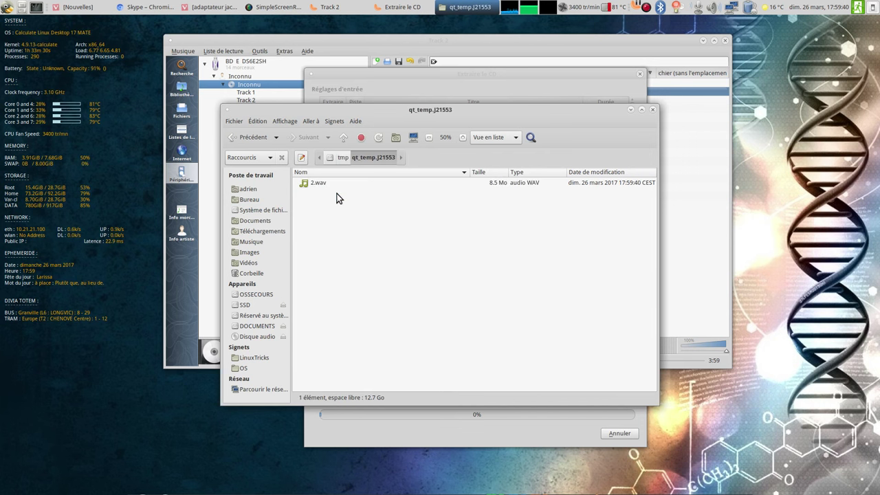
Show the Musique folder side by side with the extraction window to watch for the ripped file.
{"action": "left_click_drag", "start_coordinate": [310, 114], "coordinate": [142, 94]}
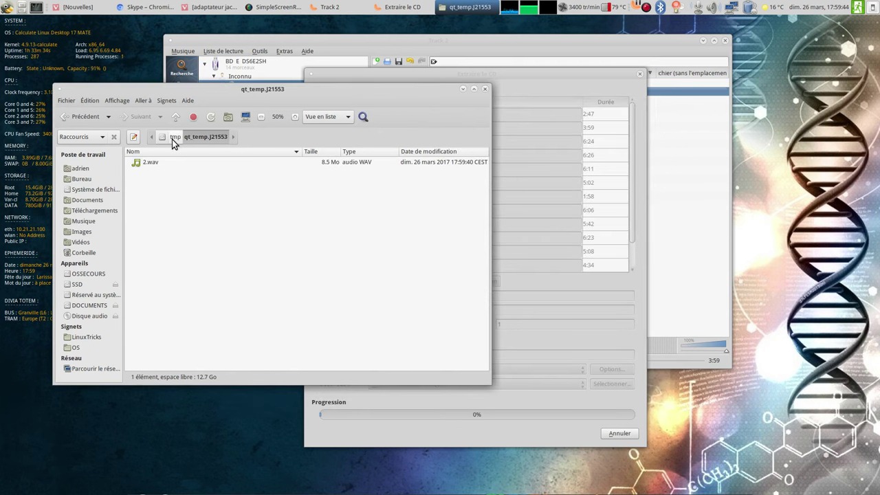
{"action": "left_click", "coordinate": [83, 221]}
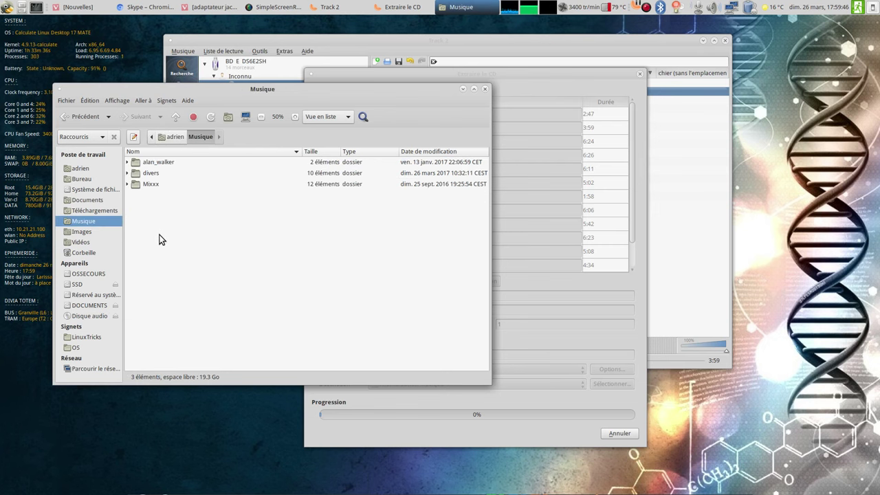
{"action": "left_click_drag", "start_coordinate": [337, 92], "coordinate": [306, 94]}
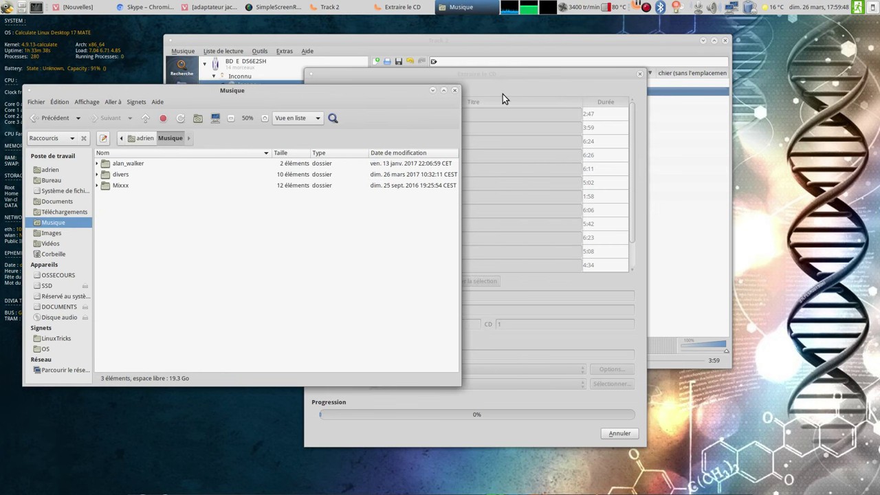
{"action": "left_click_drag", "start_coordinate": [557, 82], "coordinate": [657, 71]}
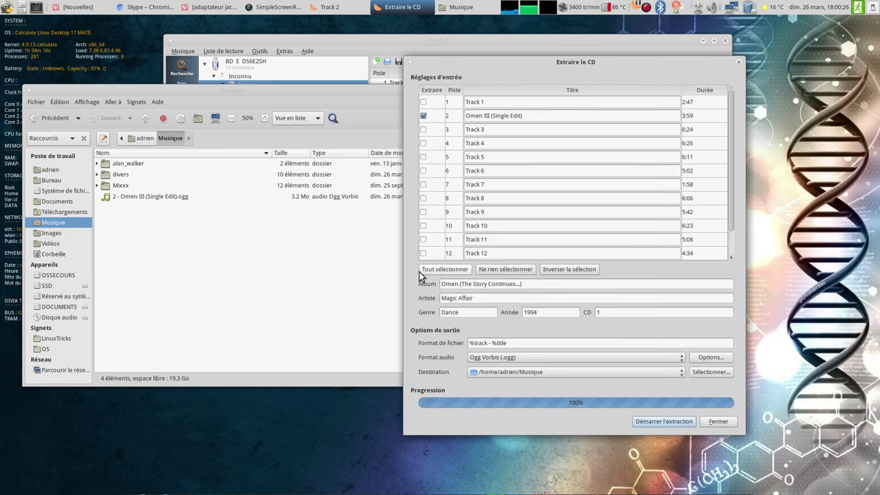
Close the extraction dialog and add "2 - Omen III (Single Edit).ogg" from the Musique folder to the Clementine playlist.
{"action": "left_click", "coordinate": [719, 421]}
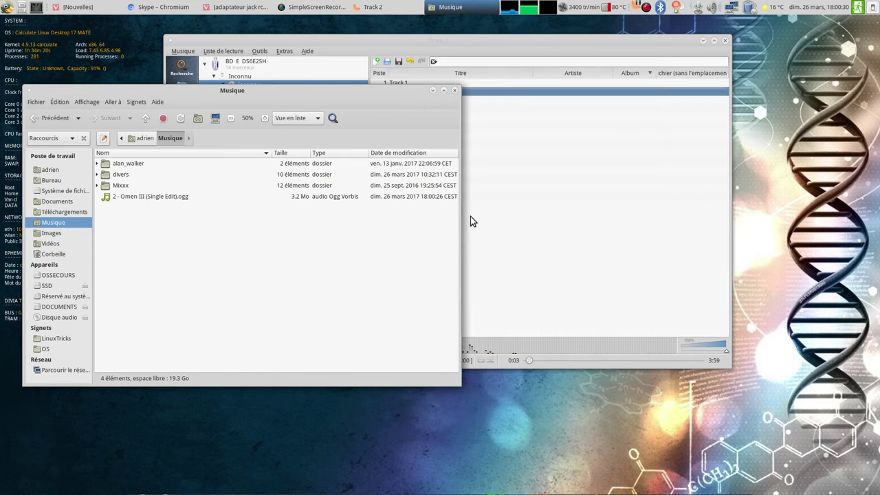
{"action": "left_click_drag", "start_coordinate": [144, 196], "coordinate": [571, 269]}
{"action": "left_click", "coordinate": [572, 270]}
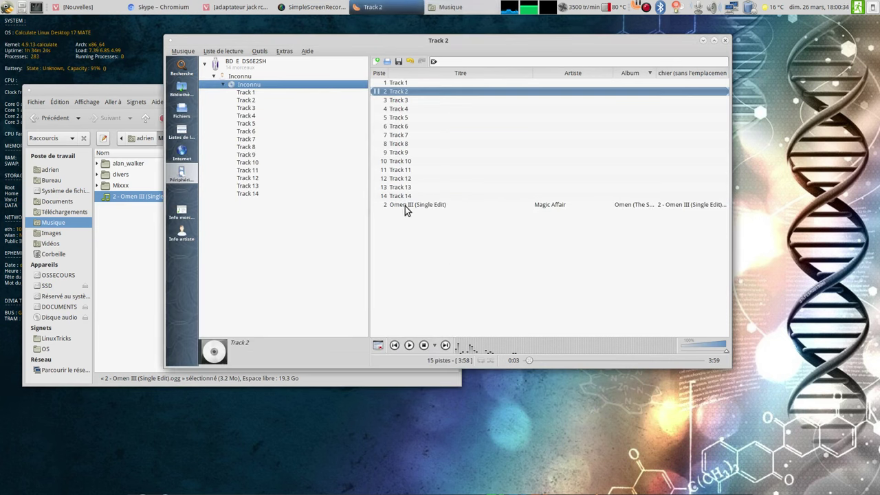
Play the ripped Omen III (Single Edit) track from the playlist briefly, then pause it.
{"action": "left_click", "coordinate": [405, 205]}
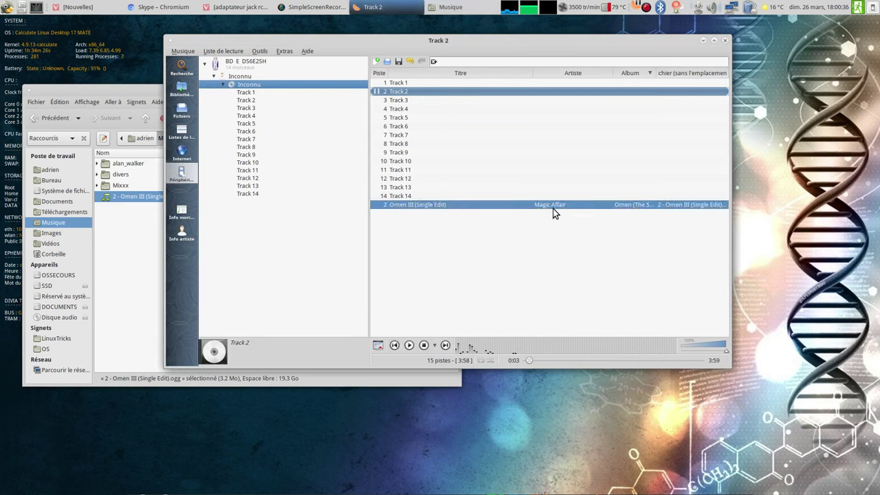
{"action": "double_click", "coordinate": [591, 206]}
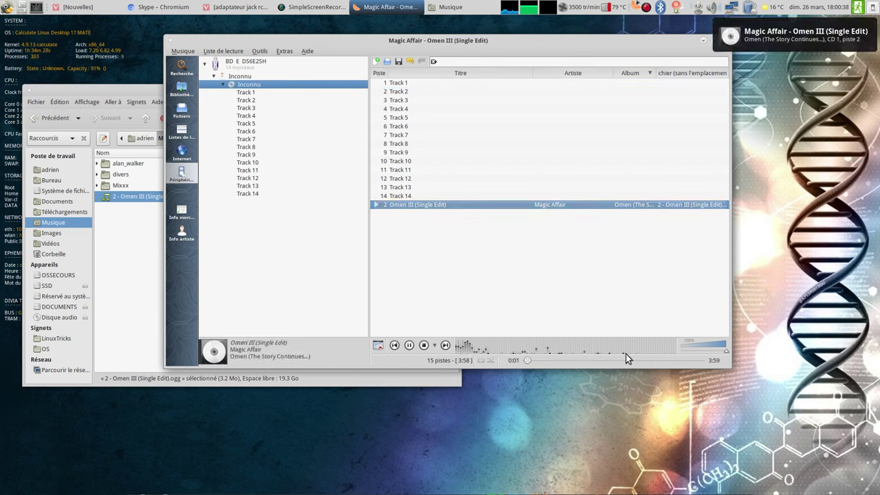
{"action": "left_click", "coordinate": [410, 346]}
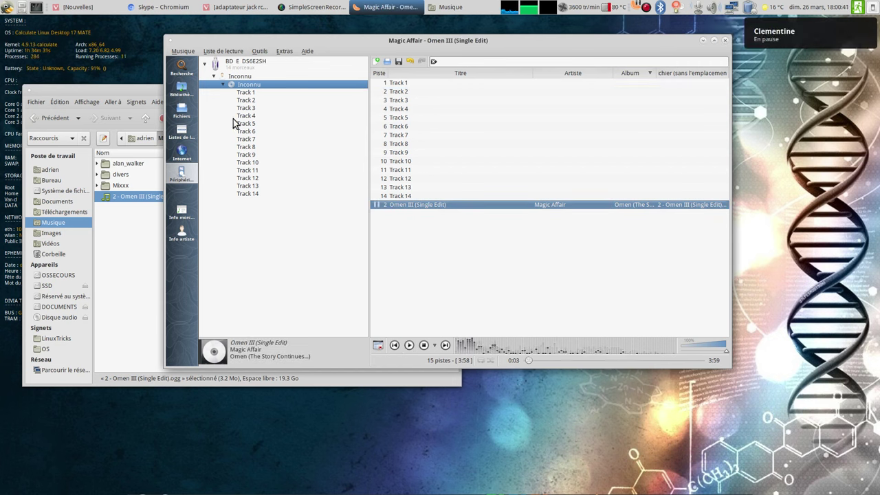
Open the tag editor for the ripped Omen III track and check its title, artist and album tags.
{"action": "right_click", "coordinate": [428, 205]}
{"action": "left_click", "coordinate": [454, 309]}
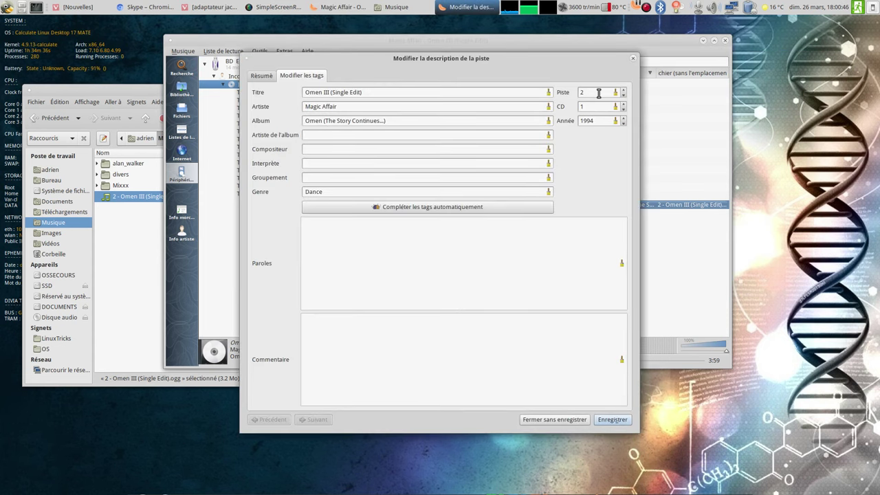
{"action": "left_click_drag", "start_coordinate": [372, 94], "coordinate": [308, 92]}
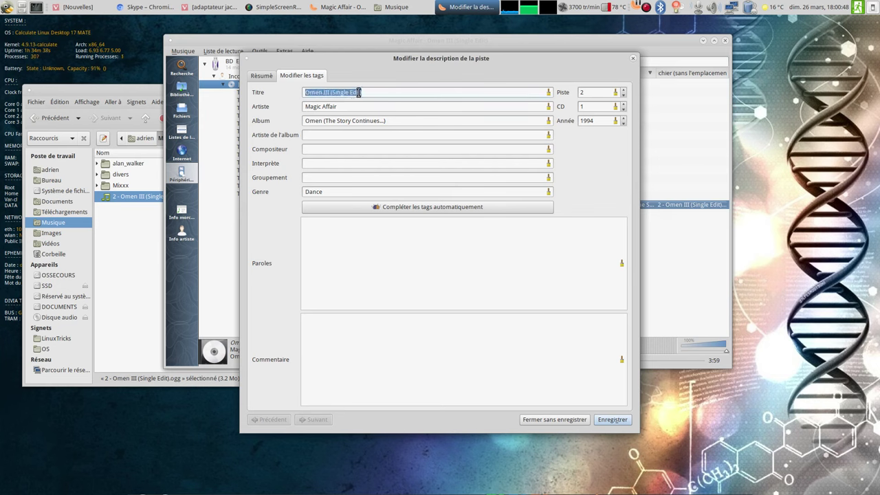
{"action": "left_click_drag", "start_coordinate": [359, 107], "coordinate": [307, 107]}
{"action": "left_click_drag", "start_coordinate": [402, 122], "coordinate": [337, 122]}
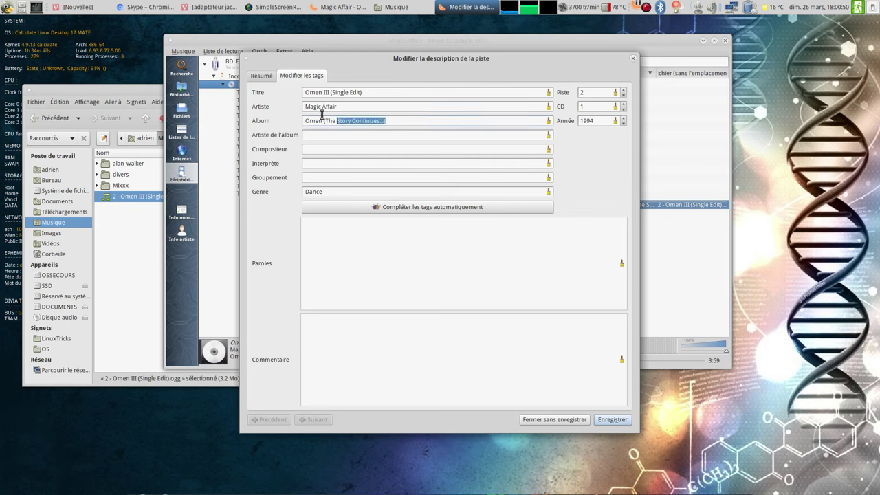
Close the tag editor without saving and briefly play the ripped Omen III track from the playlist, pausing it again.
{"action": "left_click", "coordinate": [339, 138]}
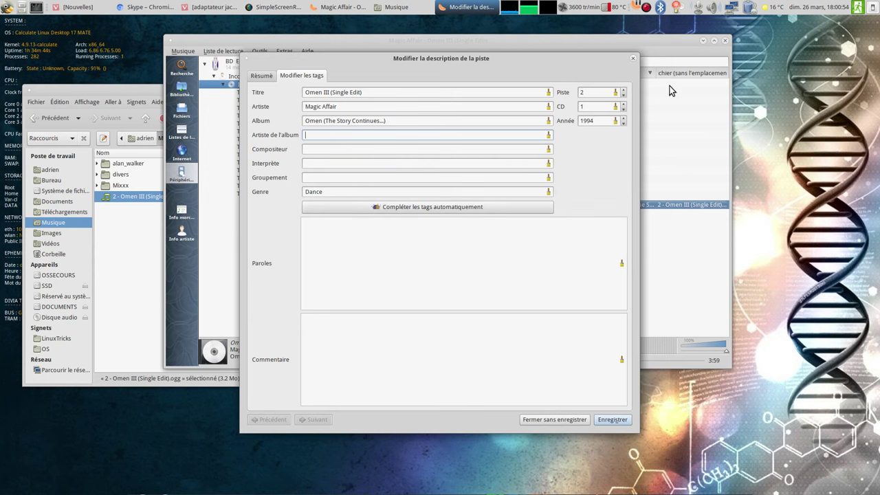
{"action": "left_click", "coordinate": [632, 58]}
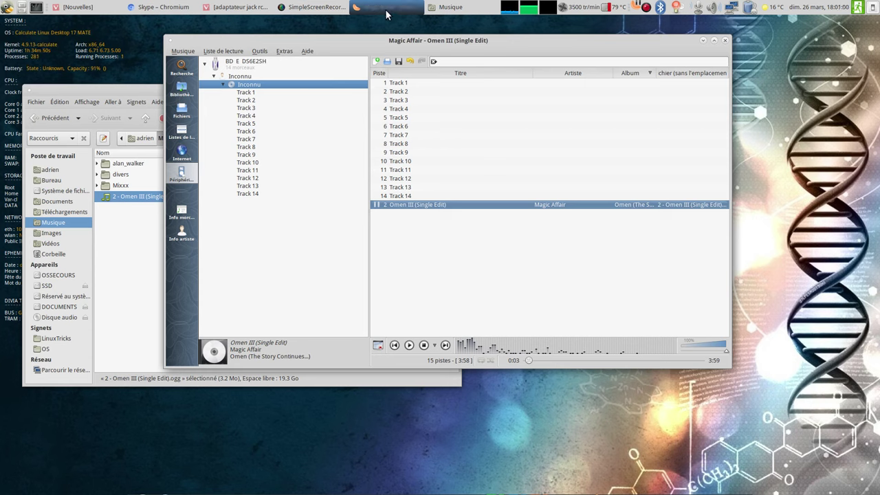
{"action": "right_click", "coordinate": [456, 210]}
{"action": "left_click", "coordinate": [468, 303]}
{"action": "double_click", "coordinate": [408, 207]}
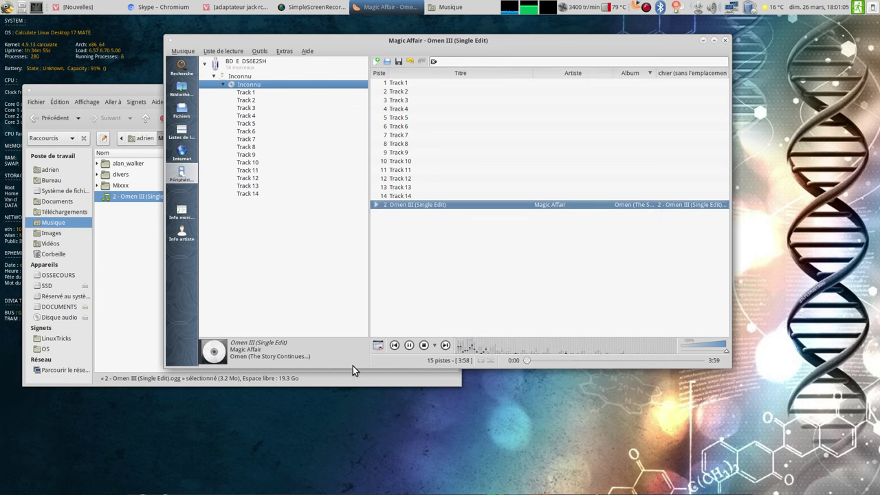
{"action": "left_click", "coordinate": [409, 346]}
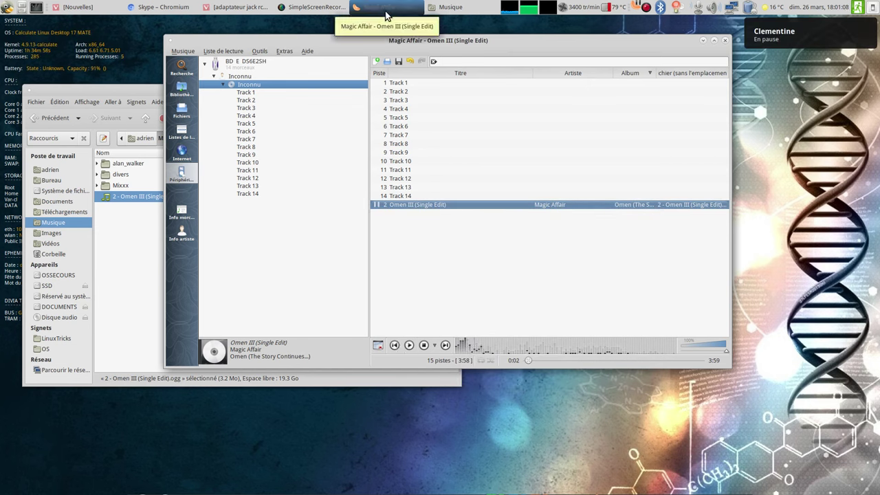
Minimise Clementine, open a Terminal window with enlarged text, and reposition it so the whole window is visible.
{"action": "left_click", "coordinate": [385, 10]}
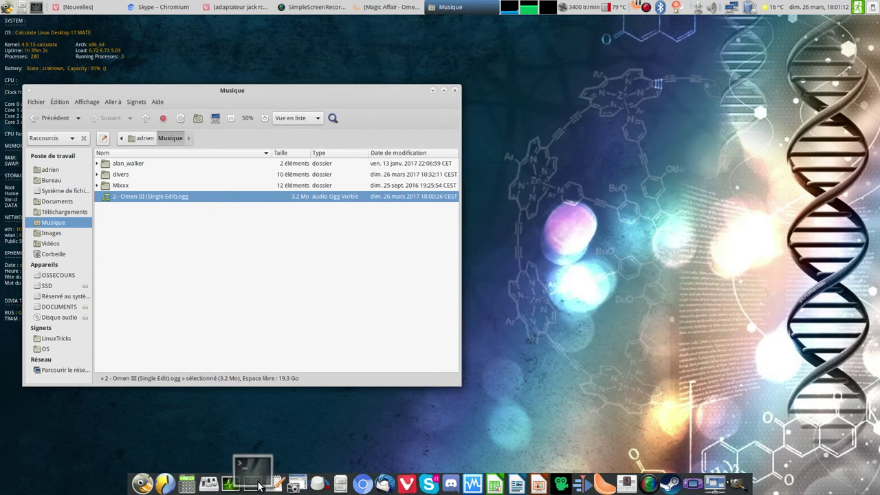
{"action": "left_click", "coordinate": [258, 486]}
{"action": "key", "text": "ctrl+plus"}
{"action": "key", "text": "ctrl+plus"}
{"action": "key", "text": "ctrl+plus"}
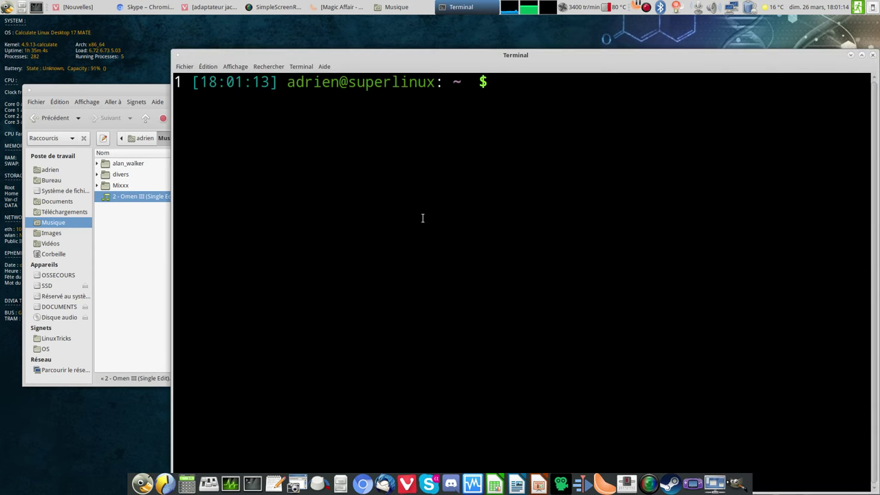
{"action": "left_click_drag", "start_coordinate": [489, 59], "coordinate": [382, 29]}
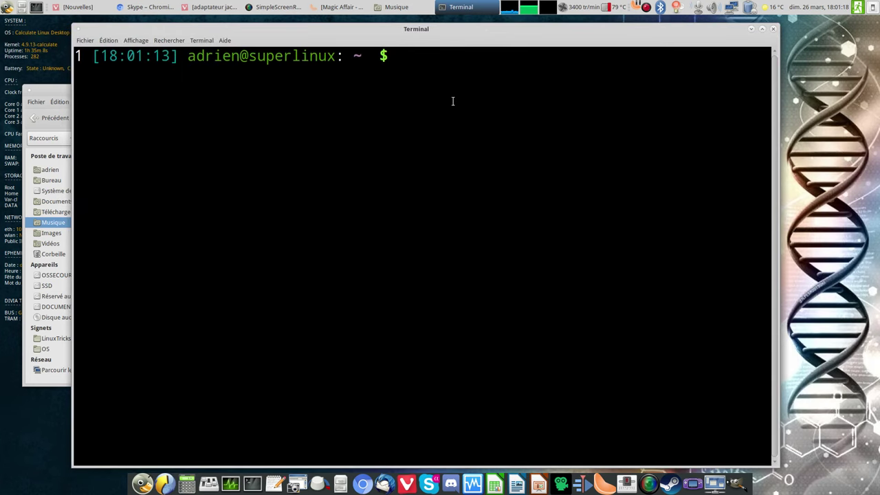
Query the abcde package with "eix abcde" and examine its available versions and description.
{"action": "type", "text": "eix abcde"}
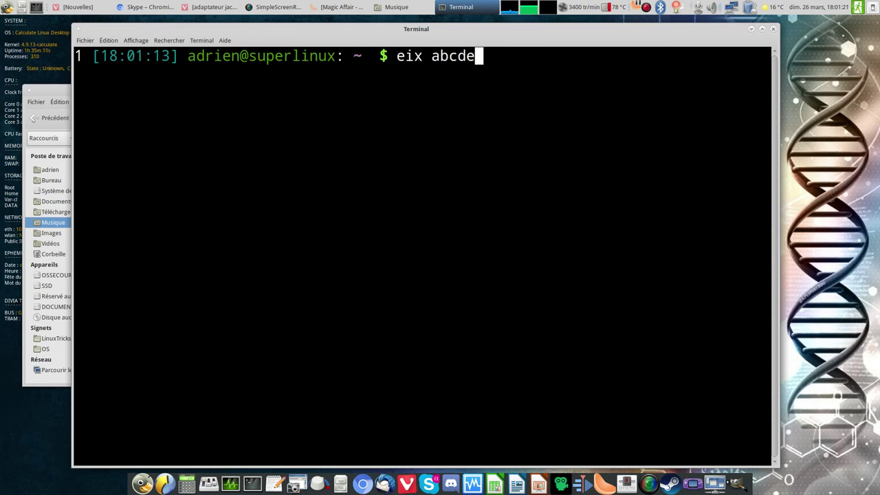
{"action": "key", "text": "Return"}
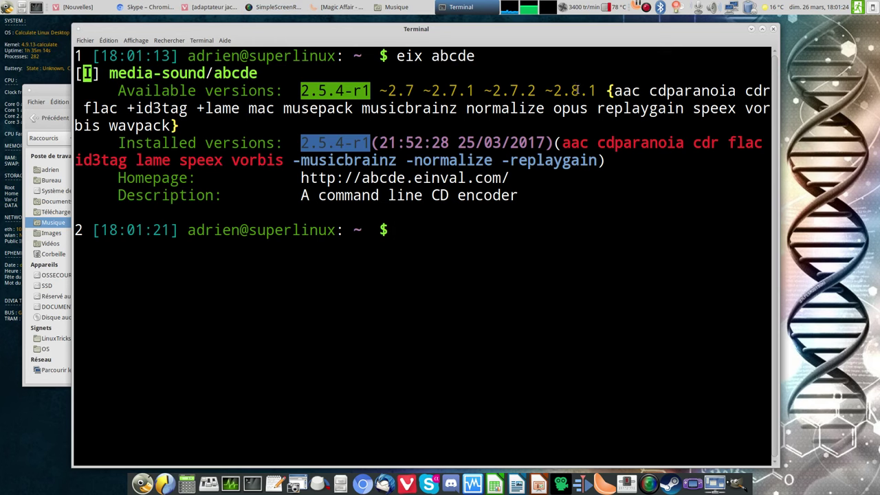
{"action": "left_click_drag", "start_coordinate": [597, 90], "coordinate": [554, 91]}
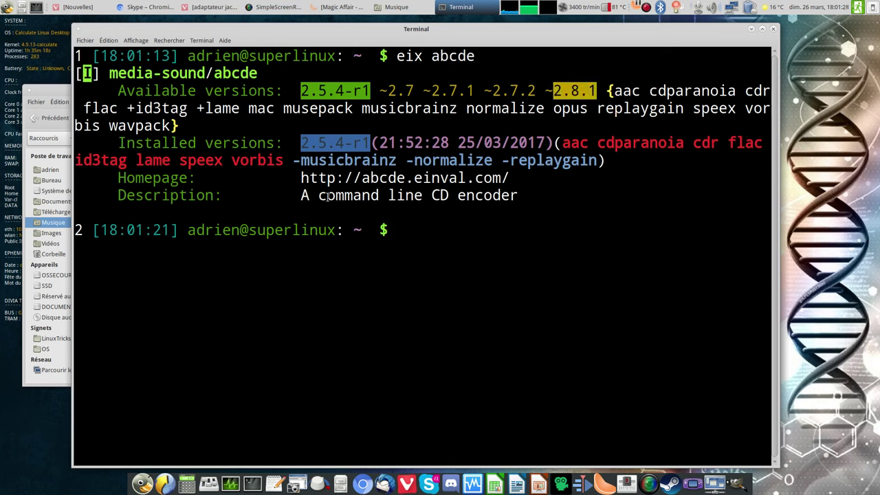
{"action": "left_click_drag", "start_coordinate": [301, 196], "coordinate": [344, 195]}
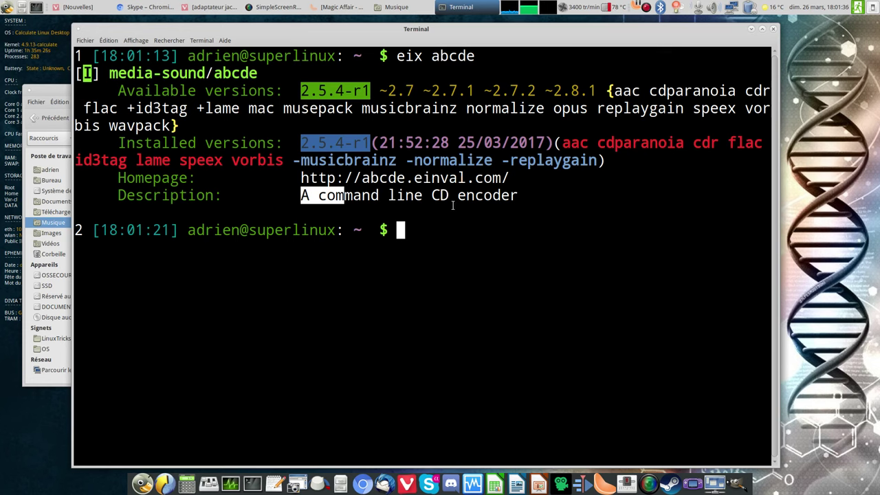
{"action": "left_click", "coordinate": [564, 293]}
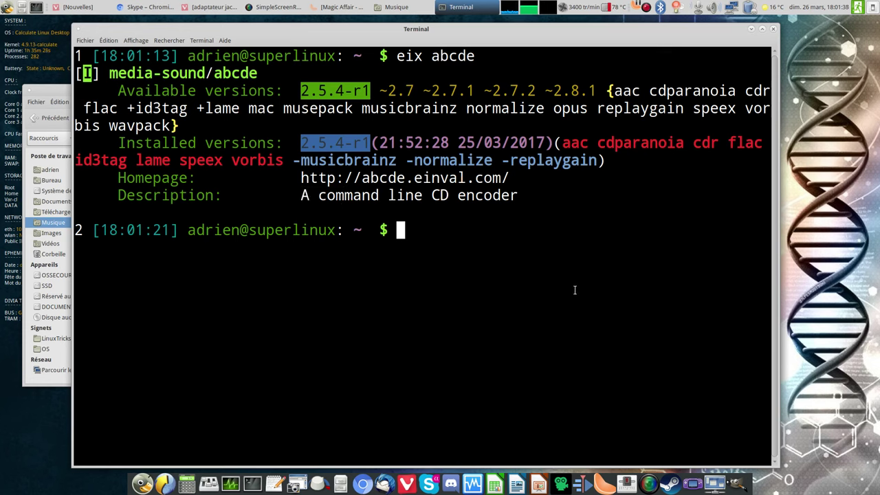
Display the abcde help with "abcde -h" and look through its options.
{"action": "type", "text": "abcde"}
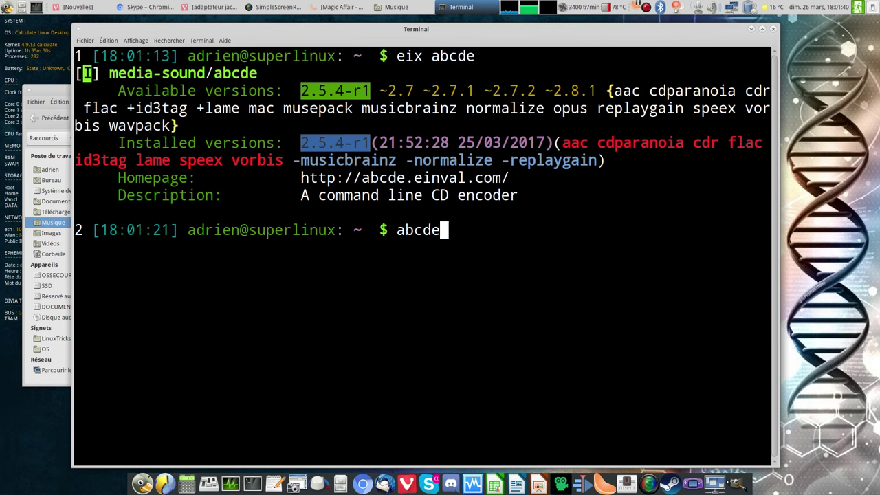
{"action": "type", "text": " -h"}
{"action": "key", "text": "Return"}
{"action": "scroll", "coordinate": [280, 137], "scroll_direction": "up", "scroll_amount": 10}
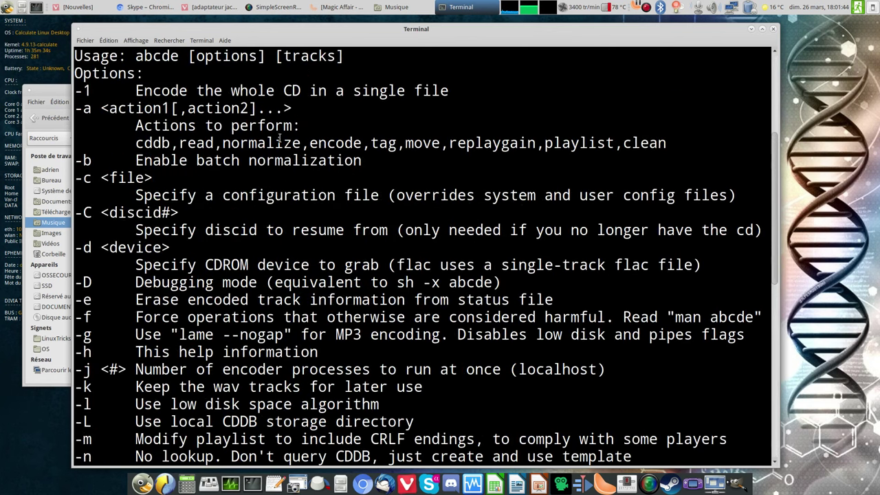
{"action": "scroll", "coordinate": [443, 240], "scroll_direction": "down", "scroll_amount": 10}
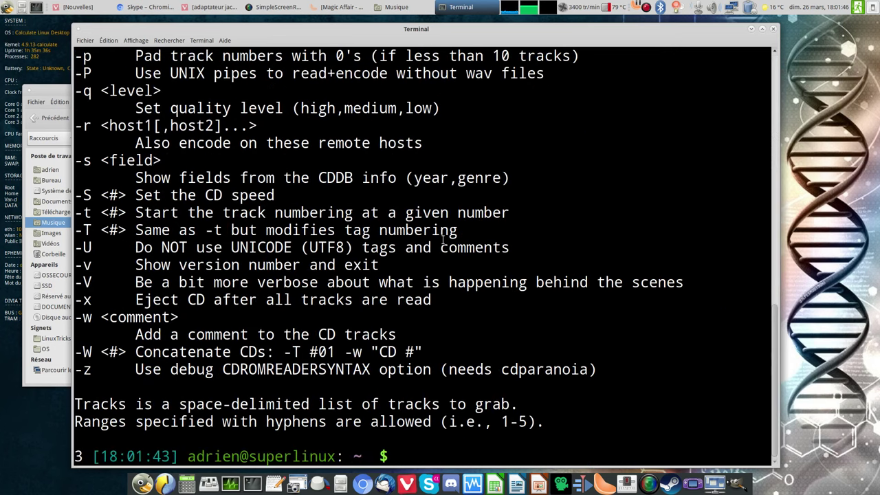
Check the -k option in the help and run "abcde -k -o mp3" to rip the CD to MP3 while keeping the WAV tracks.
{"action": "key", "text": "Up"}
{"action": "key", "text": "BackSpace"}
{"action": "type", "text": "k"}
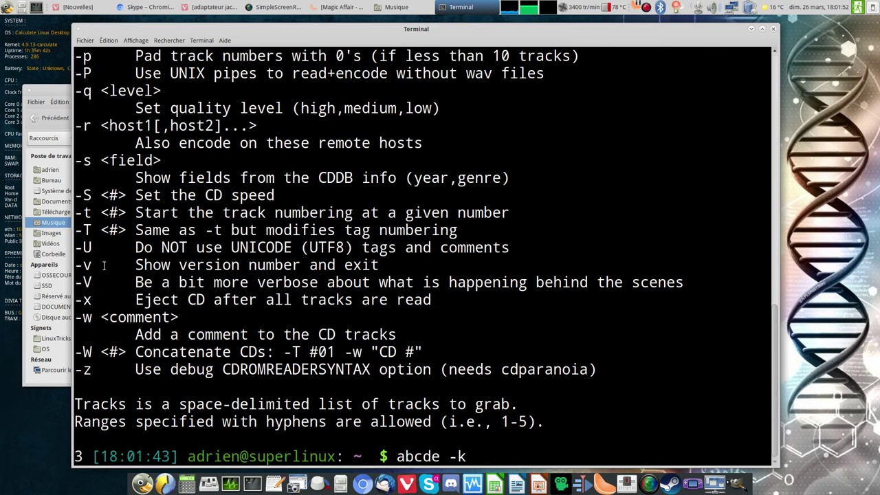
{"action": "scroll", "coordinate": [130, 167], "scroll_direction": "up", "scroll_amount": 4}
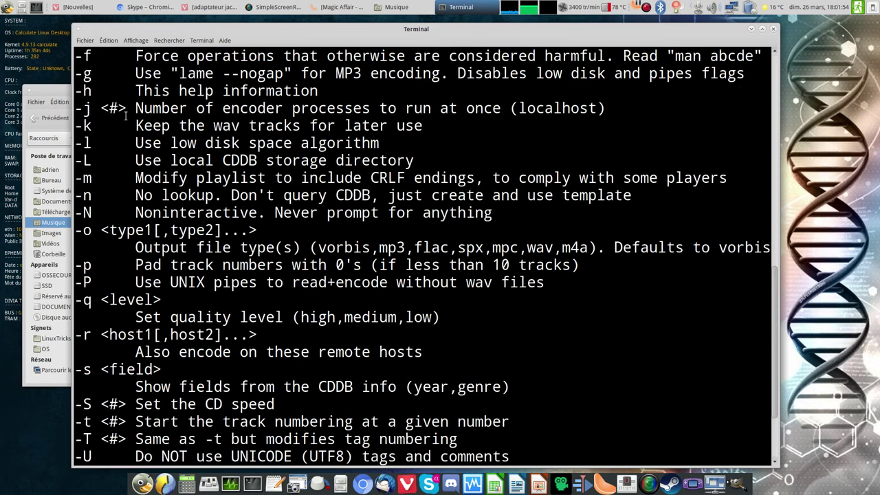
{"action": "left_click_drag", "start_coordinate": [147, 129], "coordinate": [413, 126]}
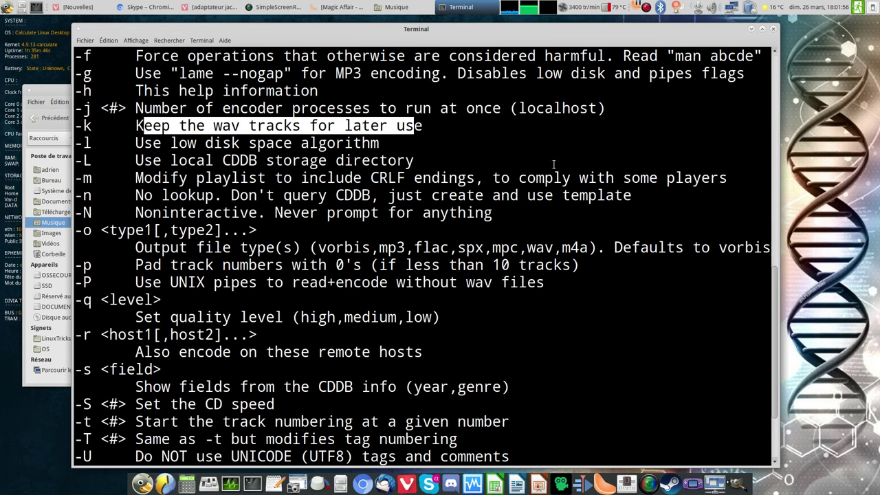
{"action": "type", "text": "-k"}
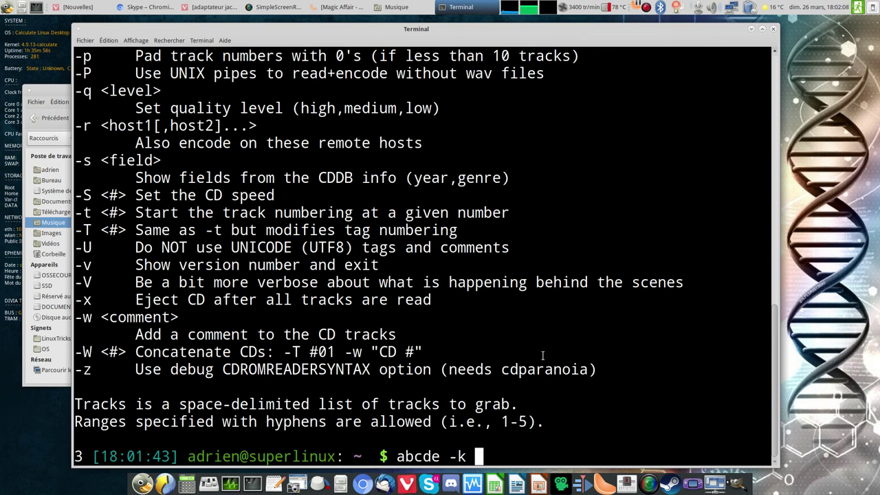
{"action": "type", "text": "-o mp3"}
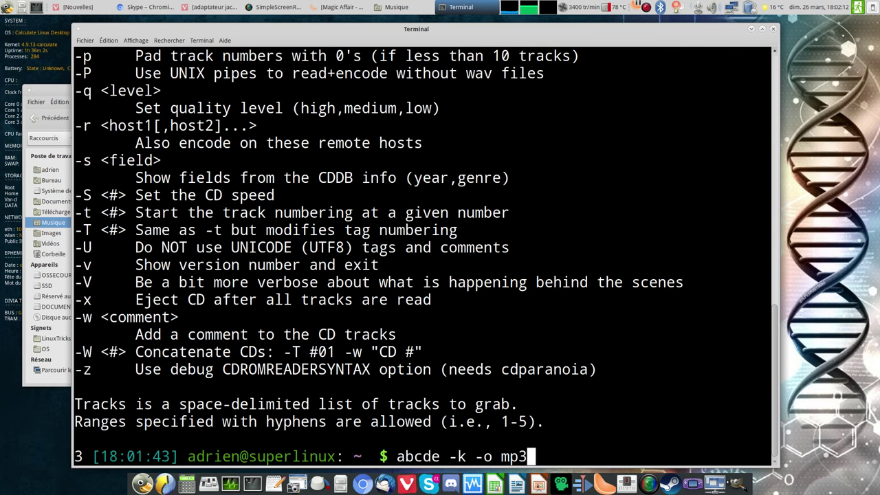
{"action": "key", "text": "Return"}
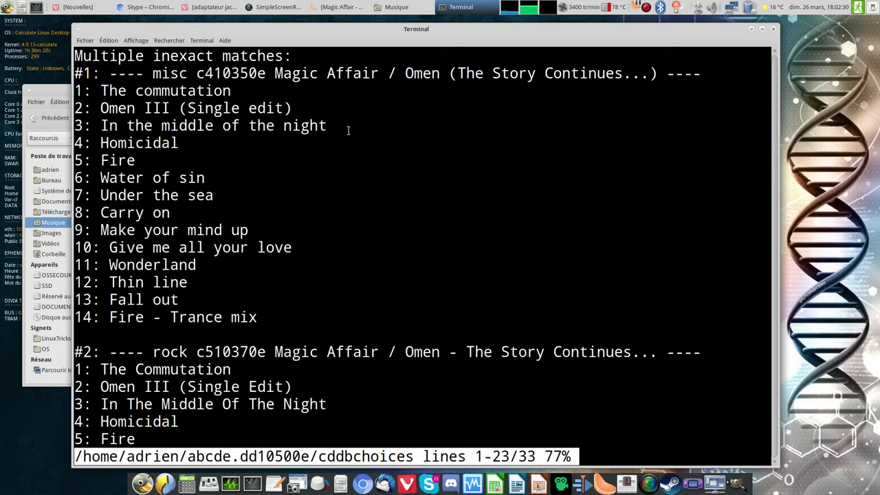
Review the album titles and track lists of the CDDB matches found for the disc, then leave the list.
{"action": "left_click_drag", "start_coordinate": [272, 71], "coordinate": [653, 69]}
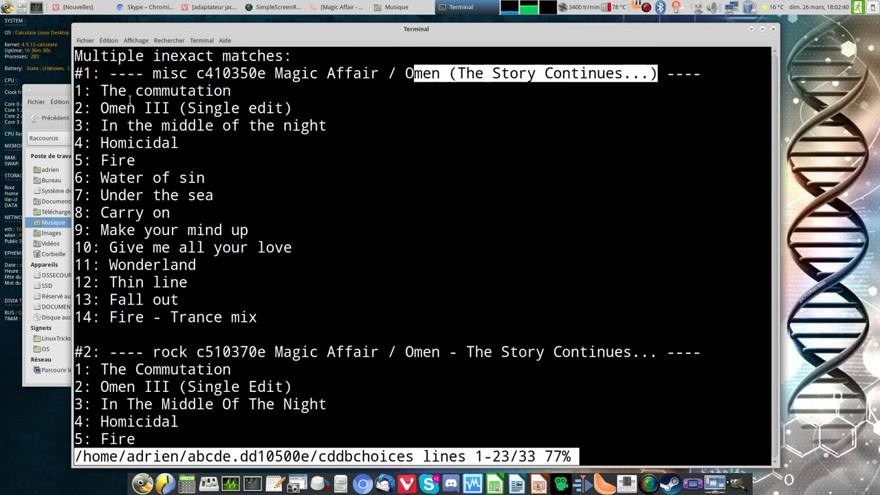
{"action": "left_click_drag", "start_coordinate": [75, 88], "coordinate": [244, 323]}
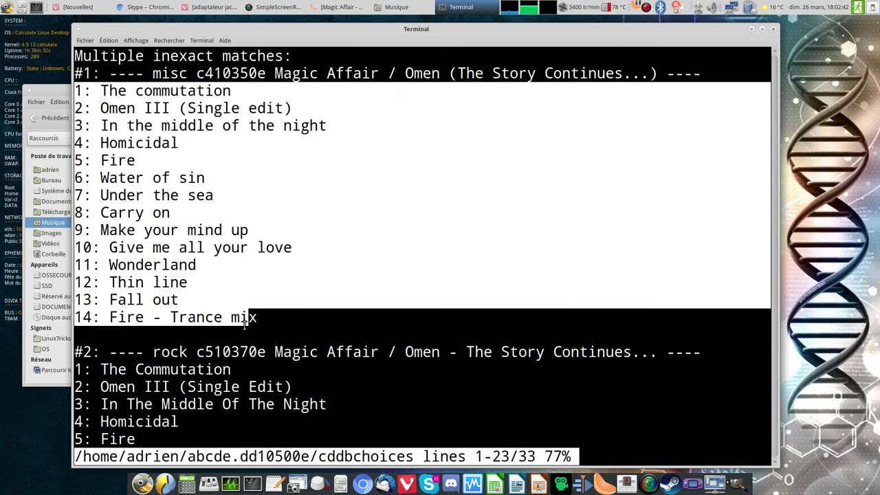
{"action": "left_click", "coordinate": [320, 287]}
{"action": "key", "text": "Down"}
{"action": "key", "text": "Down"}
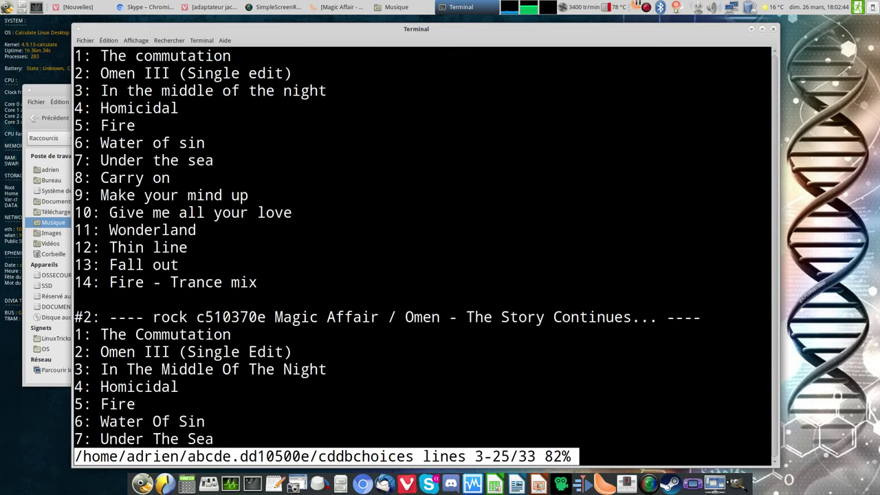
{"action": "scroll", "coordinate": [423, 255], "scroll_direction": "down", "scroll_amount": 3}
{"action": "scroll", "coordinate": [423, 254], "scroll_direction": "up", "scroll_amount": 4}
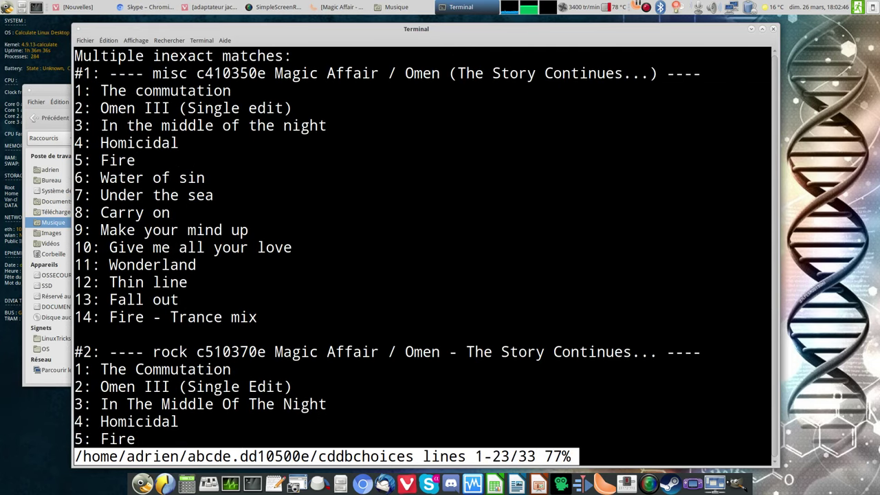
{"action": "type", "text": "q"}
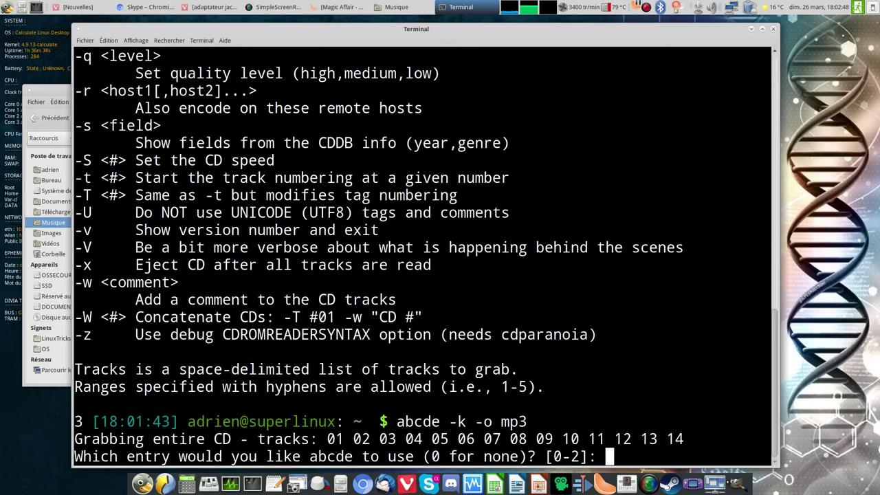
Choose CDDB entry 1 for the disc and check the genre in its data.
{"action": "type", "text": "1"}
{"action": "key", "text": "Return"}
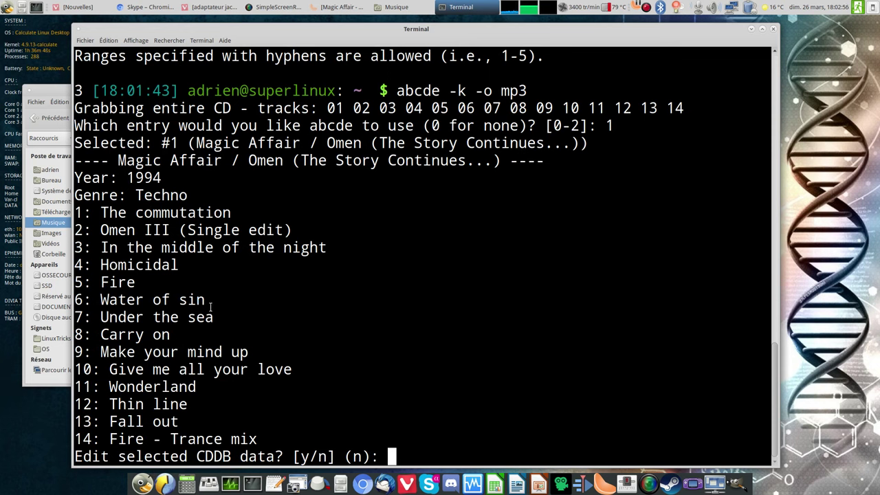
{"action": "double_click", "coordinate": [153, 195]}
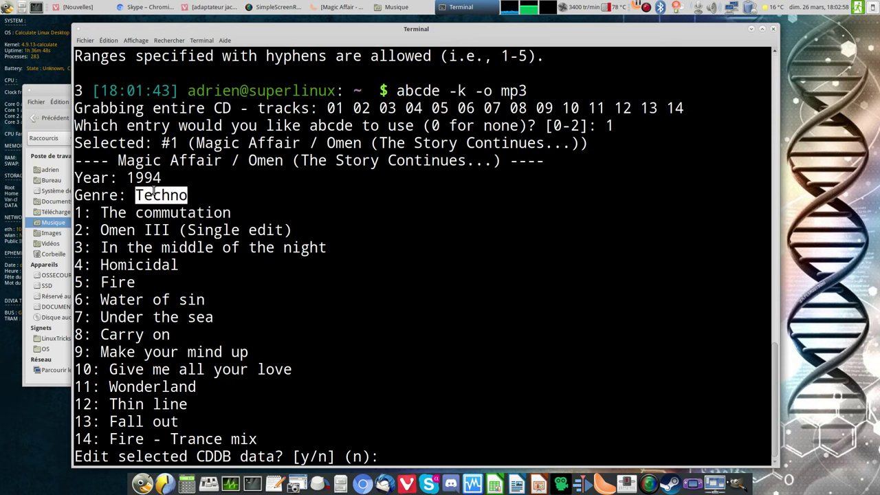
{"action": "left_click", "coordinate": [338, 229]}
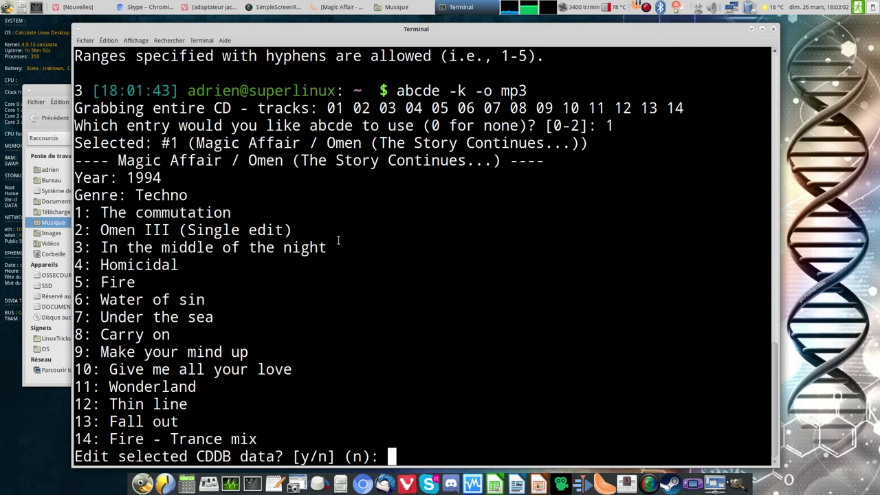
Accept editing the selected CDDB data and set the DGENRE line to Dance in Vim.
{"action": "type", "text": "y"}
{"action": "key", "text": "Return"}
{"action": "key", "text": "Down"}
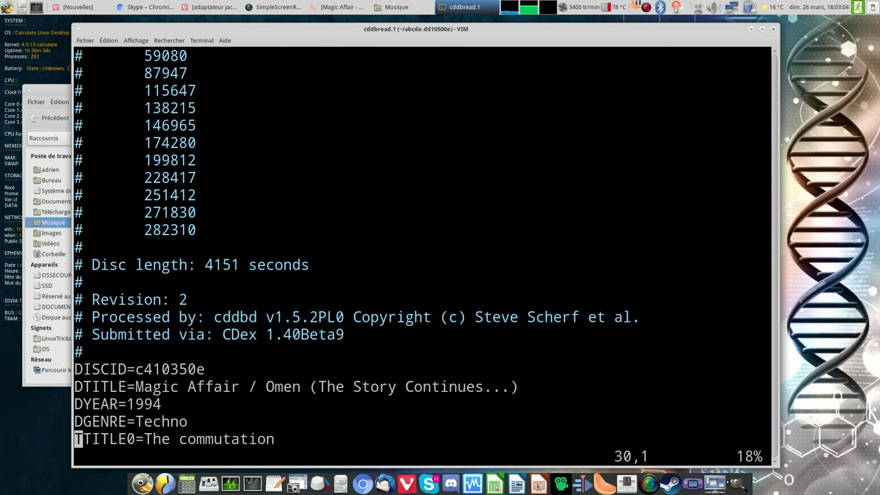
{"action": "key", "text": "Down"}
{"action": "key", "text": "Down"}
{"action": "key", "text": "Down"}
{"action": "key", "text": "Down"}
{"action": "key", "text": "Down"}
{"action": "key", "text": "Down"}
{"action": "key", "text": "Down"}
{"action": "key", "text": "Up"}
{"action": "key", "text": "Up"}
{"action": "key", "text": "Up"}
{"action": "key", "text": "Up"}
{"action": "key", "text": "Up"}
{"action": "key", "text": "Up"}
{"action": "key", "text": "Up"}
{"action": "key", "text": "Up"}
{"action": "key", "text": "End"}
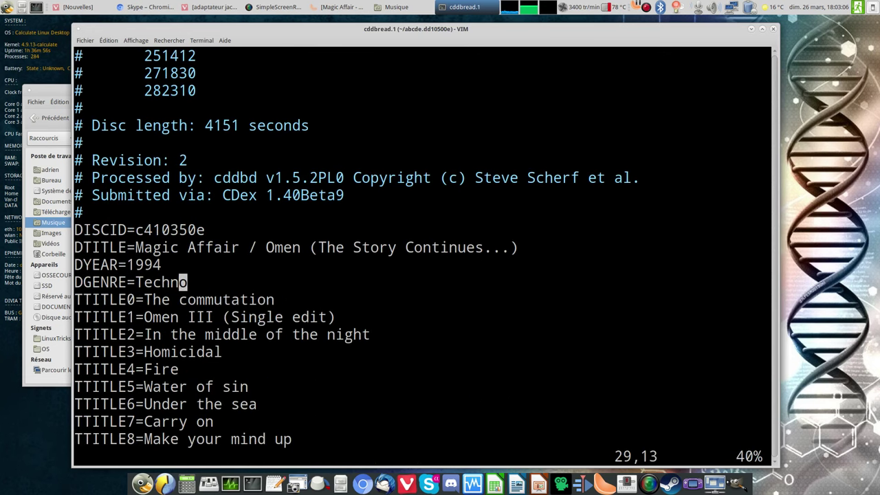
{"action": "key", "text": "x"}
{"action": "key", "text": "x"}
{"action": "key", "text": "x"}
{"action": "key", "text": "x"}
{"action": "key", "text": "x"}
{"action": "key", "text": "x"}
{"action": "type", "text": "a"}
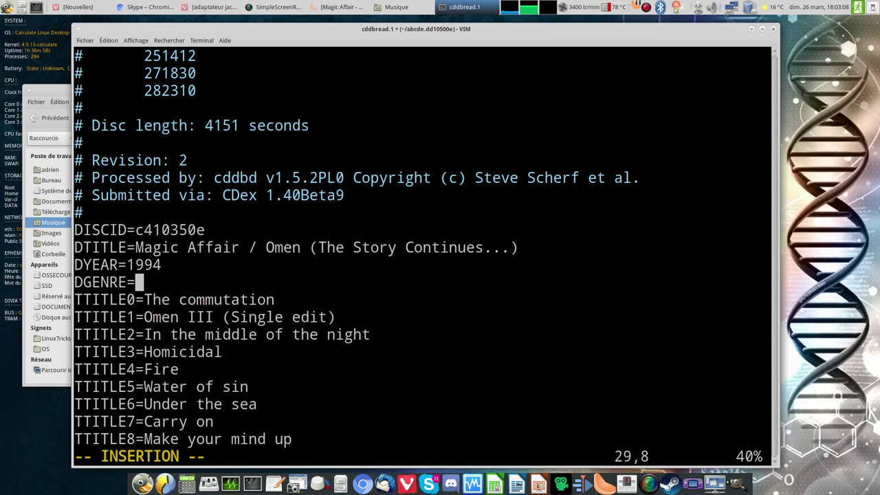
{"action": "type", "text": "Dance"}
{"action": "key", "text": "Escape"}
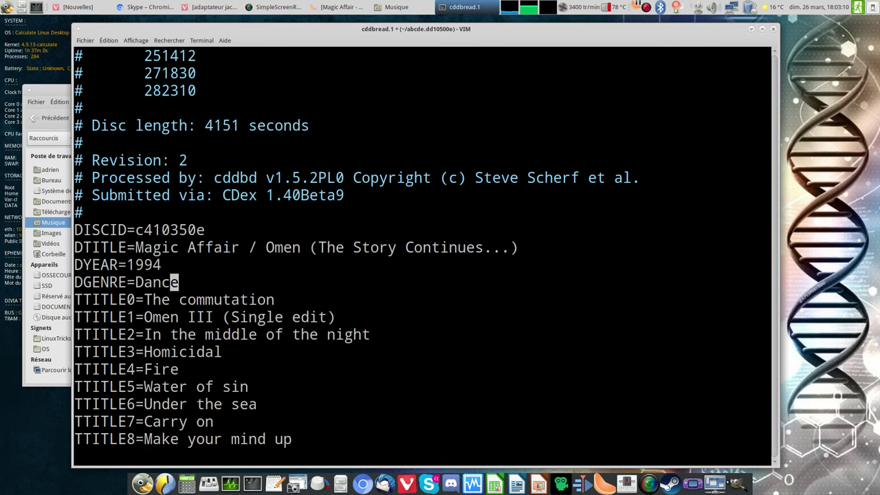
Hold off on saving the CDDB file and review its track titles down to the last one, TTITLE13.
{"action": "type", "text": ":wq"}
{"action": "key", "text": "BackSpace"}
{"action": "key", "text": "BackSpace"}
{"action": "key", "text": "BackSpace"}
{"action": "key", "text": "Down"}
{"action": "key", "text": "Down"}
{"action": "key", "text": "Down"}
{"action": "key", "text": "Down"}
{"action": "key", "text": "Down"}
{"action": "key", "text": "Down"}
{"action": "key", "text": "Down"}
{"action": "key", "text": "Down"}
{"action": "key", "text": "Down"}
{"action": "key", "text": "Down"}
{"action": "key", "text": "Down"}
{"action": "key", "text": "Down"}
{"action": "key", "text": "Down"}
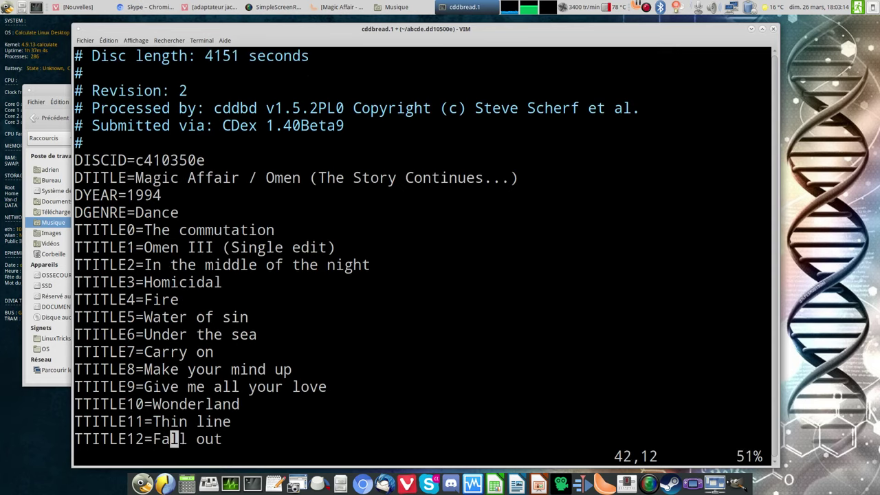
{"action": "key", "text": "Down"}
{"action": "key", "text": "Down"}
{"action": "key", "text": "Up"}
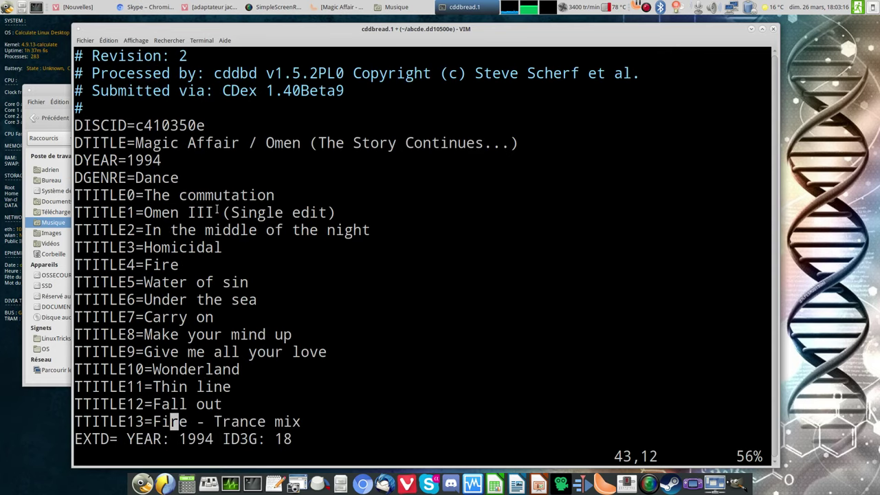
Reformat the TTITLE13 line to read Fire (Trance mix), replacing the dash with parentheses around the mix name.
{"action": "left_click_drag", "start_coordinate": [217, 210], "coordinate": [318, 213]}
{"action": "left_click", "coordinate": [319, 368]}
{"action": "key", "text": "Right"}
{"action": "key", "text": "Right"}
{"action": "key", "text": "Right"}
{"action": "key", "text": "Right"}
{"action": "key", "text": "x"}
{"action": "key", "text": "Left"}
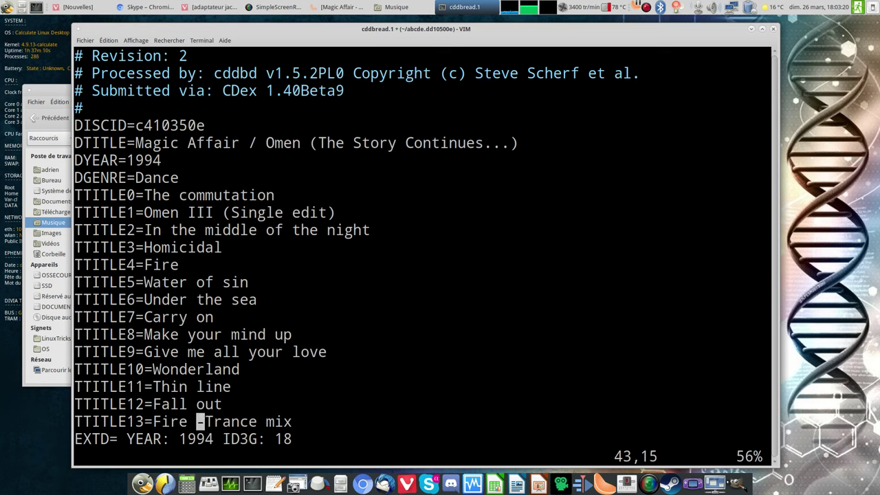
{"action": "type", "text": "ire ("}
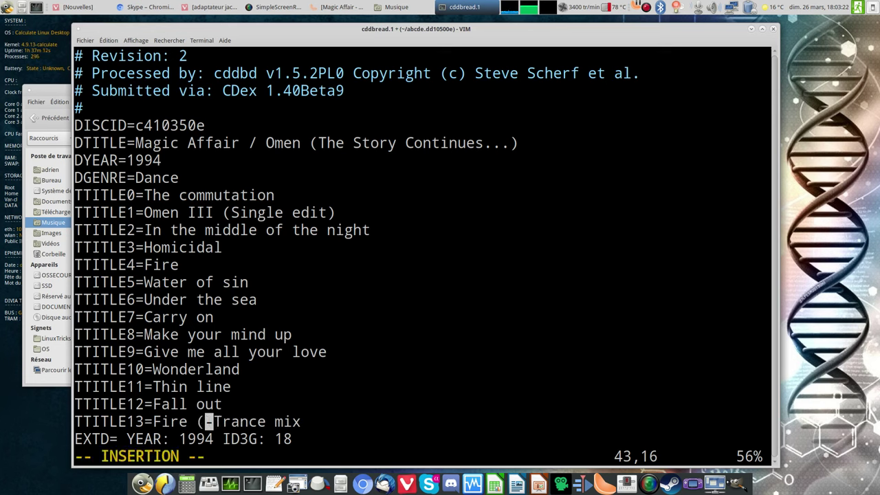
{"action": "key", "text": "Delete"}
{"action": "key", "text": "End"}
{"action": "type", "text": ")"}
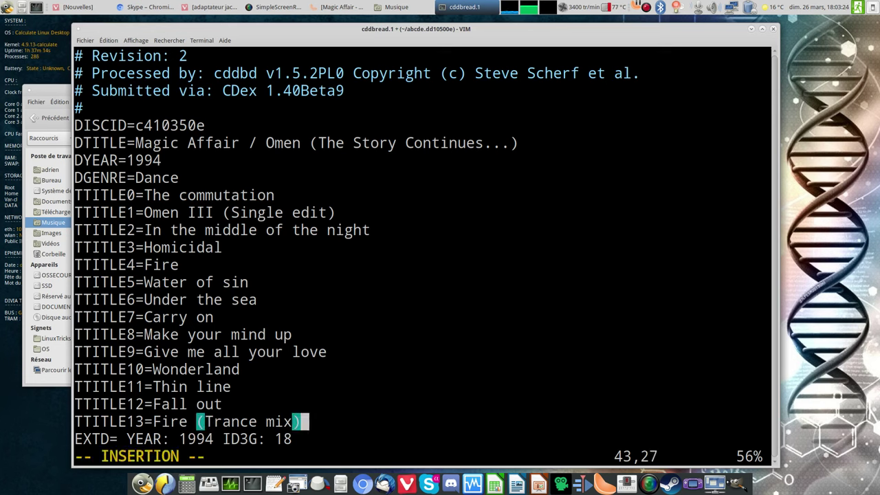
Save the edited CDDB file, quit Vim, and answer n to the multi-artist question so the ripping starts.
{"action": "key", "text": "Escape"}
{"action": "type", "text": ":wq"}
{"action": "key", "text": "Return"}
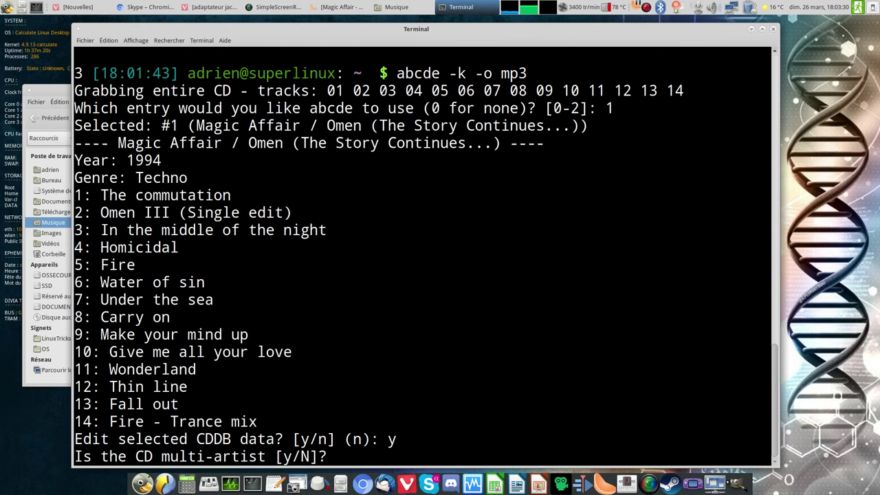
{"action": "type", "text": "n"}
{"action": "key", "text": "Return"}
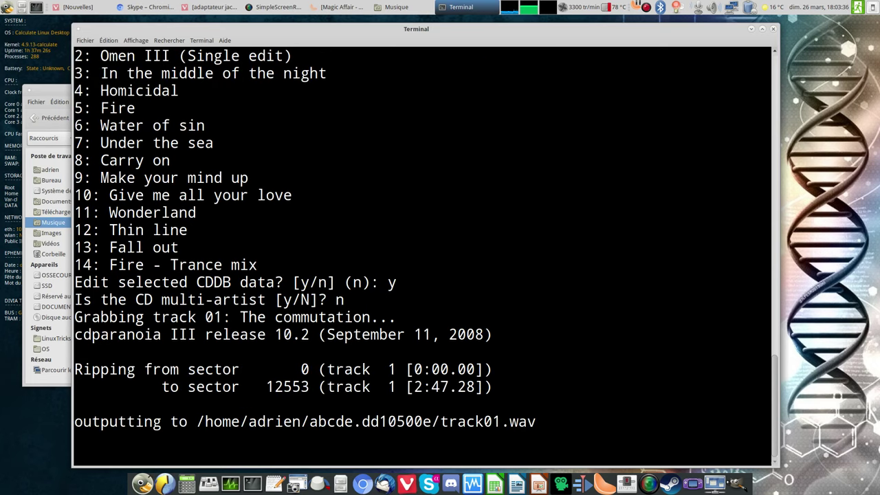
Inspect the files in the abcde.dd10500e working folder in the home directory, then put the file manager away.
{"action": "left_click", "coordinate": [57, 92]}
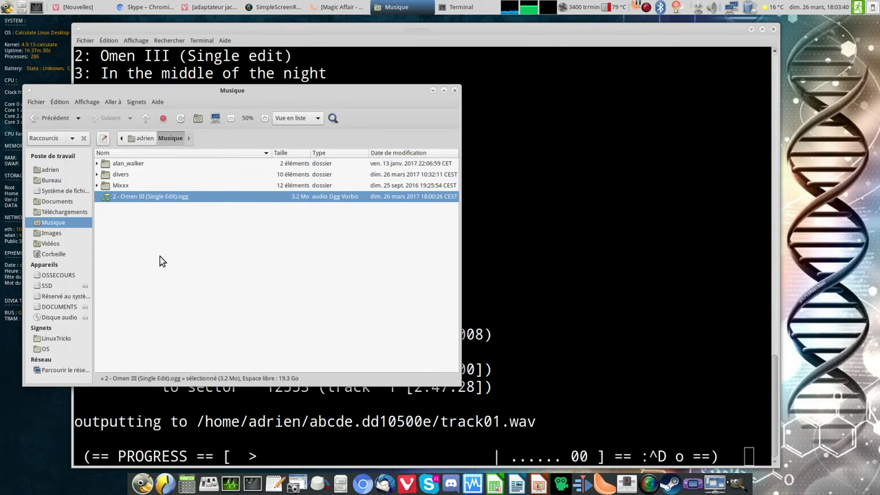
{"action": "left_click", "coordinate": [144, 138]}
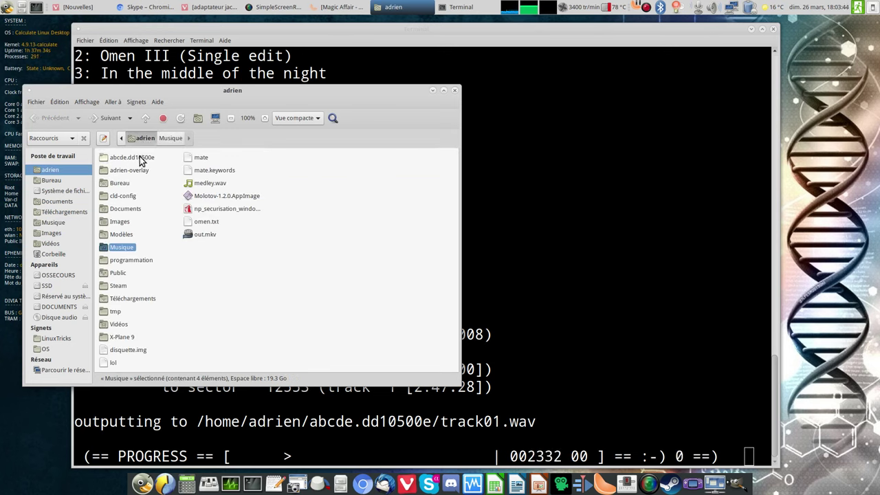
{"action": "double_click", "coordinate": [141, 159]}
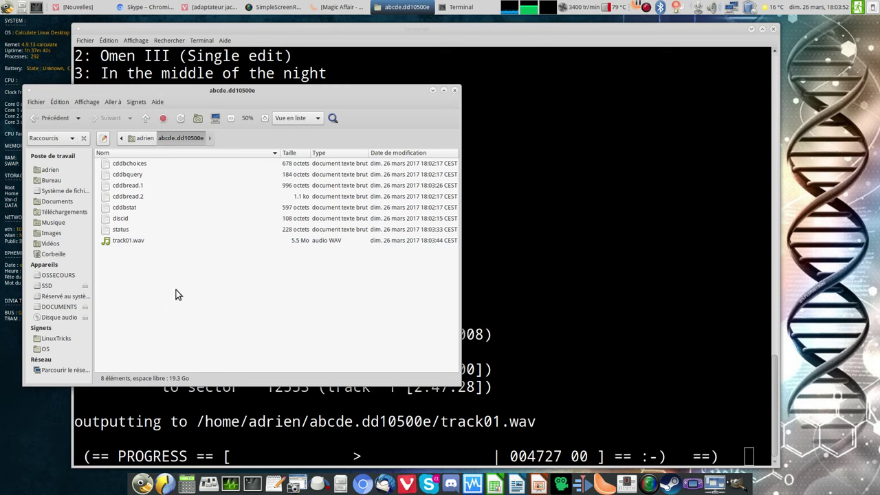
{"action": "left_click", "coordinate": [143, 138]}
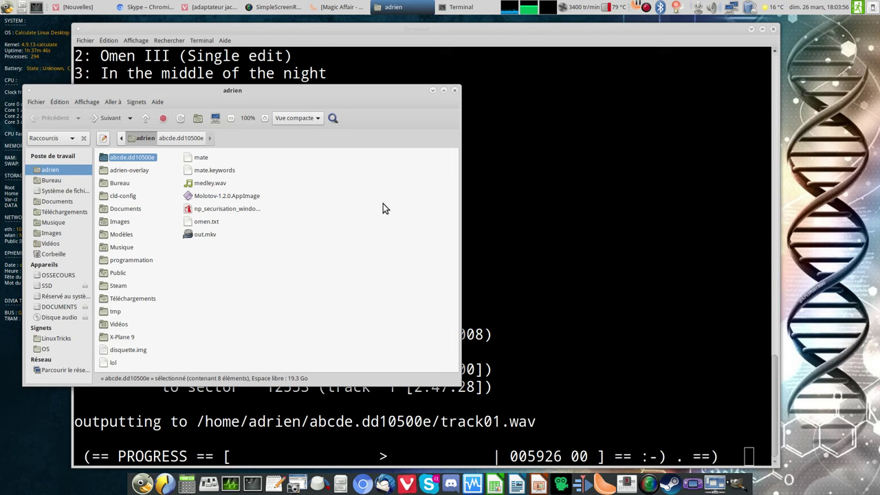
{"action": "left_click", "coordinate": [395, 9]}
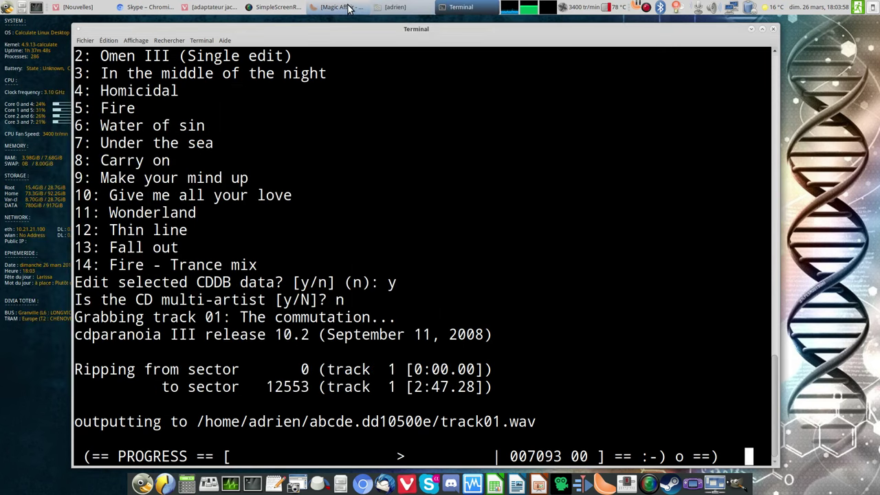
Switch to the Vivaldi browser, search images for "omen III the story continues" and preview the blue Magic Affair album cover.
{"action": "left_click", "coordinate": [341, 7]}
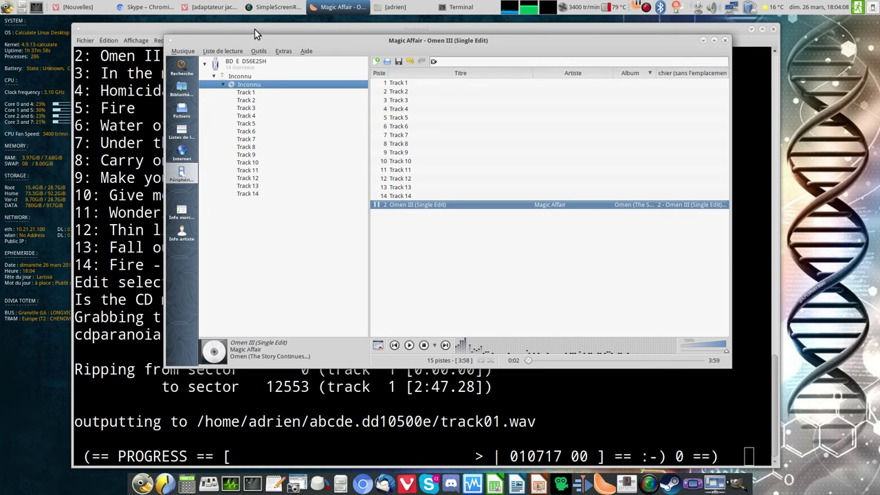
{"action": "left_click", "coordinate": [210, 7]}
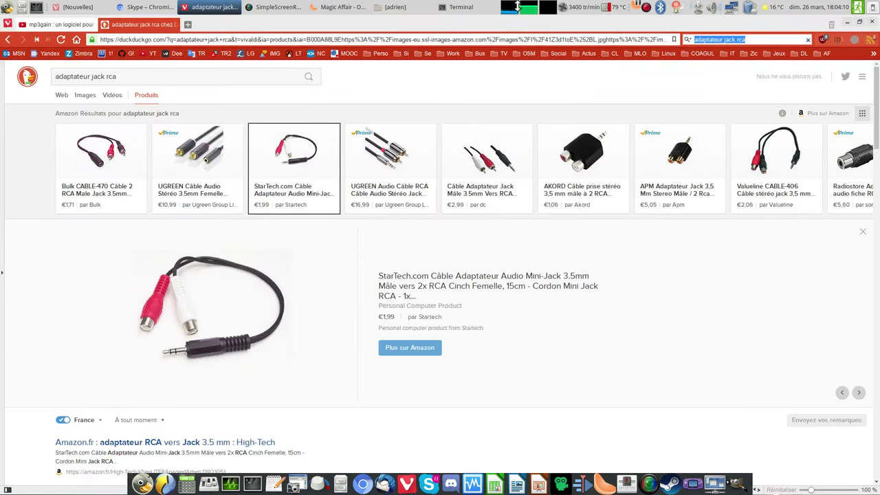
{"action": "type", "text": "omen III the story continues"}
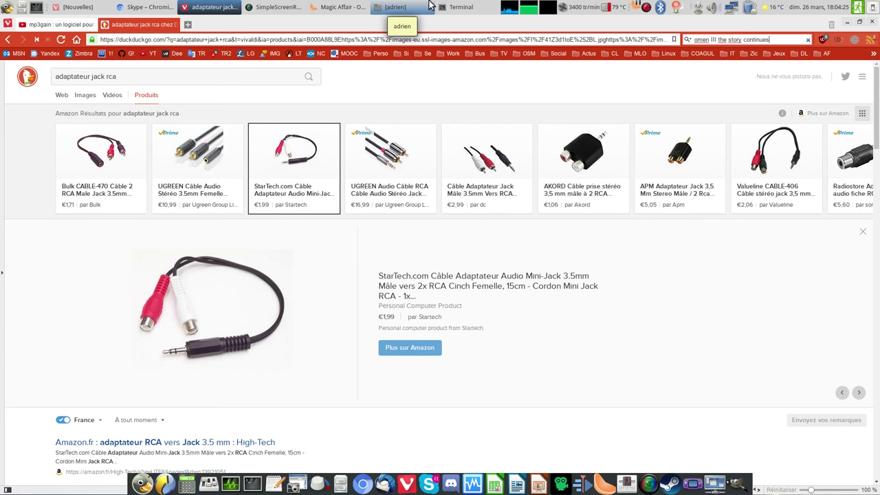
{"action": "key", "text": "Return"}
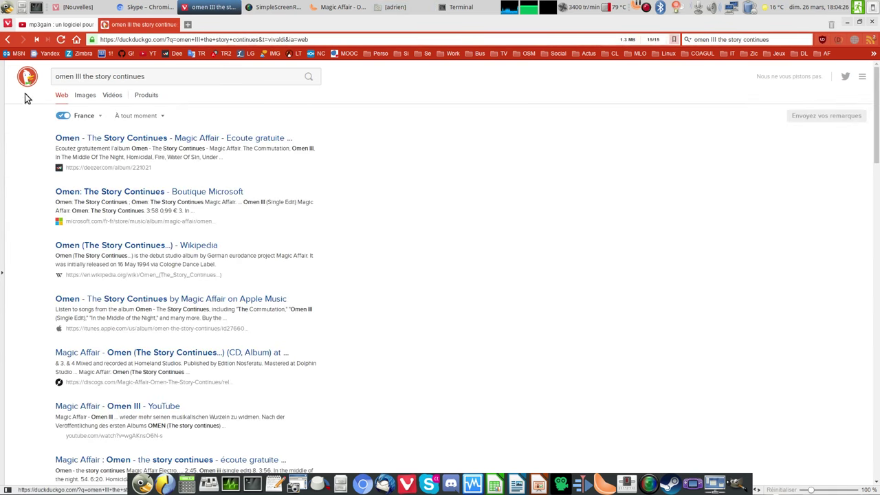
{"action": "left_click", "coordinate": [88, 97]}
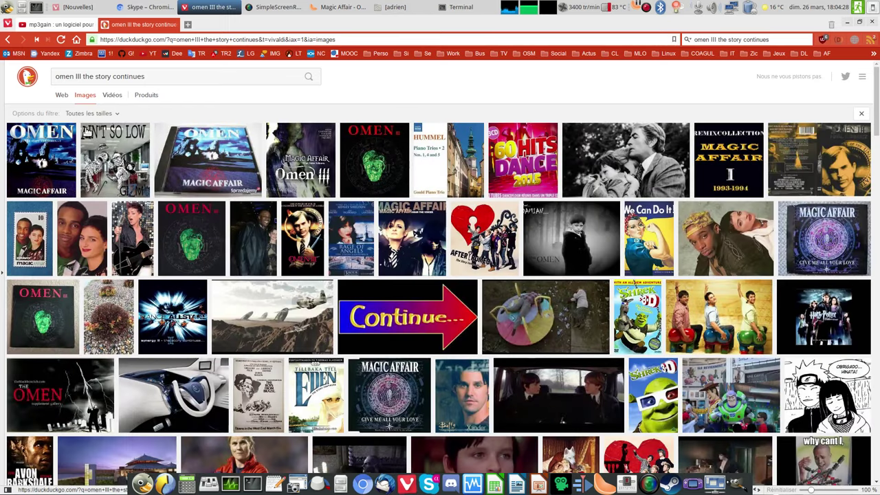
{"action": "left_click", "coordinate": [42, 165]}
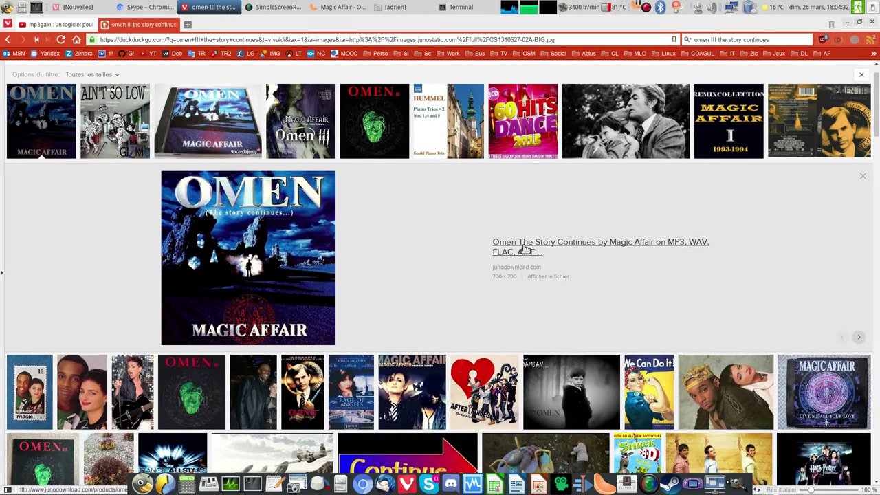
Open the full-size cover image and save it in the Musique folder as omen-cover.jpg.
{"action": "left_click", "coordinate": [564, 279]}
{"action": "right_click", "coordinate": [467, 242]}
{"action": "left_click", "coordinate": [515, 298]}
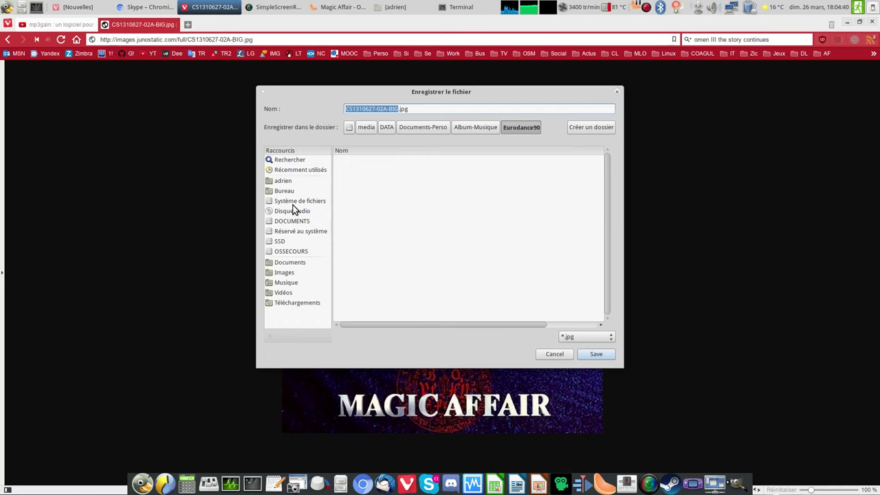
{"action": "left_click", "coordinate": [313, 284]}
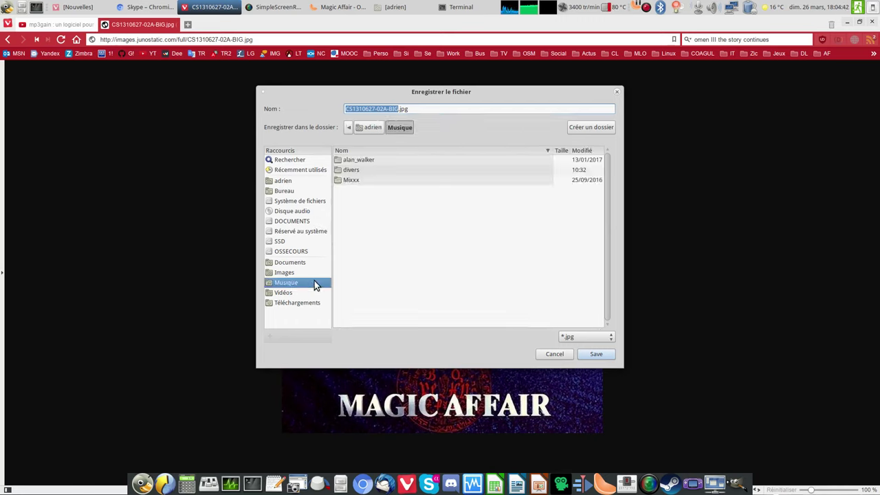
{"action": "type", "text": "omen-"}
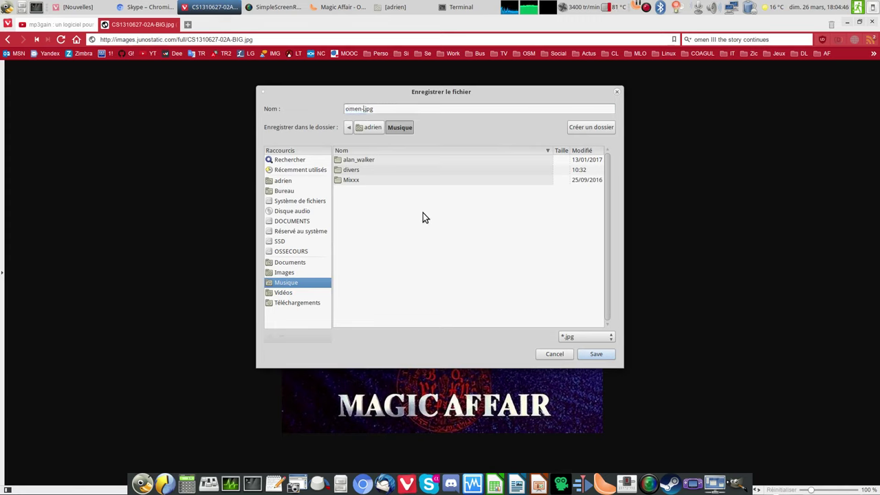
{"action": "type", "text": "cover"}
{"action": "left_click", "coordinate": [597, 354]}
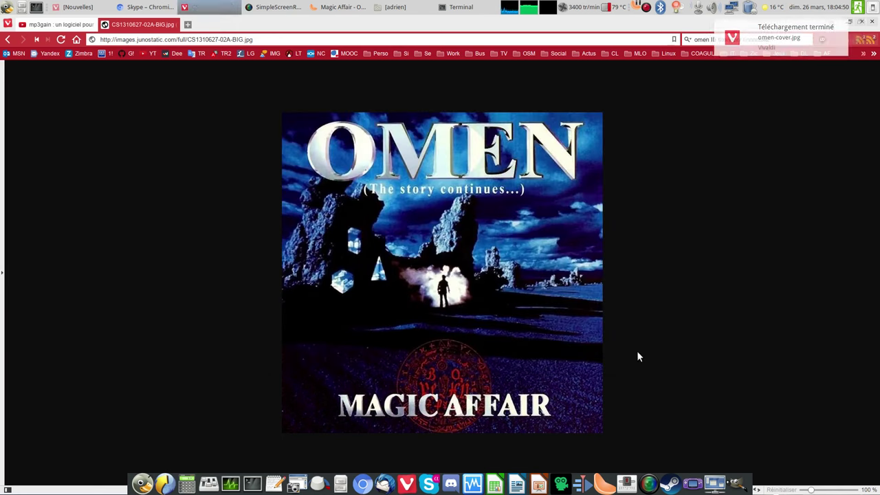
Switch to Clementine, check the tags and cover options of the Ogg track Omen III (Single Edit), then close its description.
{"action": "left_click", "coordinate": [212, 10]}
{"action": "right_click", "coordinate": [413, 204]}
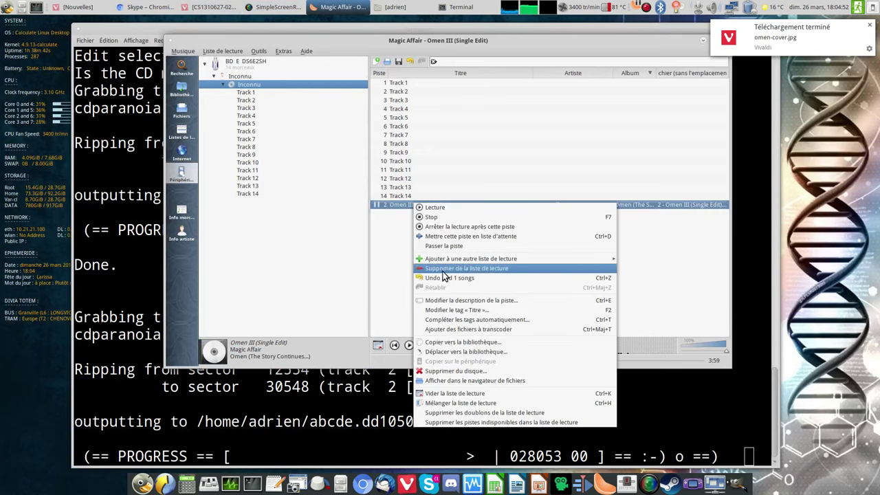
{"action": "left_click", "coordinate": [449, 301]}
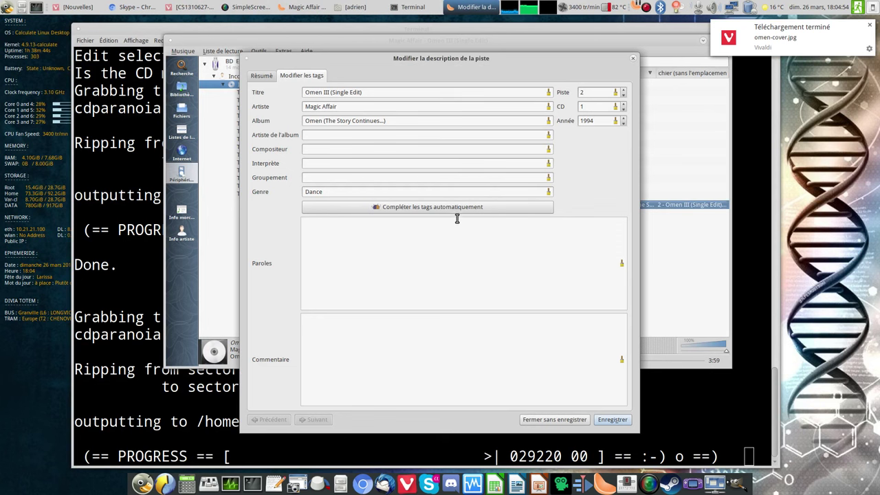
{"action": "left_click", "coordinate": [262, 76]}
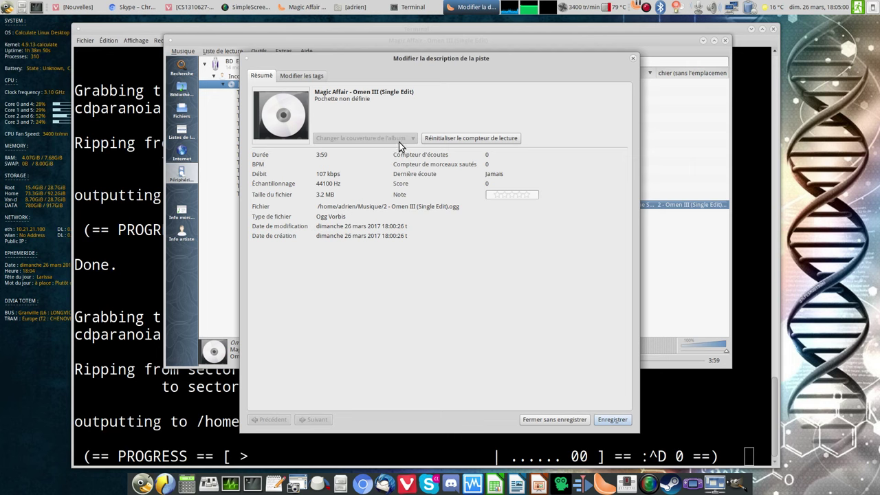
{"action": "left_click", "coordinate": [631, 59]}
Open the Magic_Affair-Omen_(The_Story_Continues...) folder in the file manager and add 01.The_commutation.mp3 to the Clementine playlist.
{"action": "left_click", "coordinate": [396, 7]}
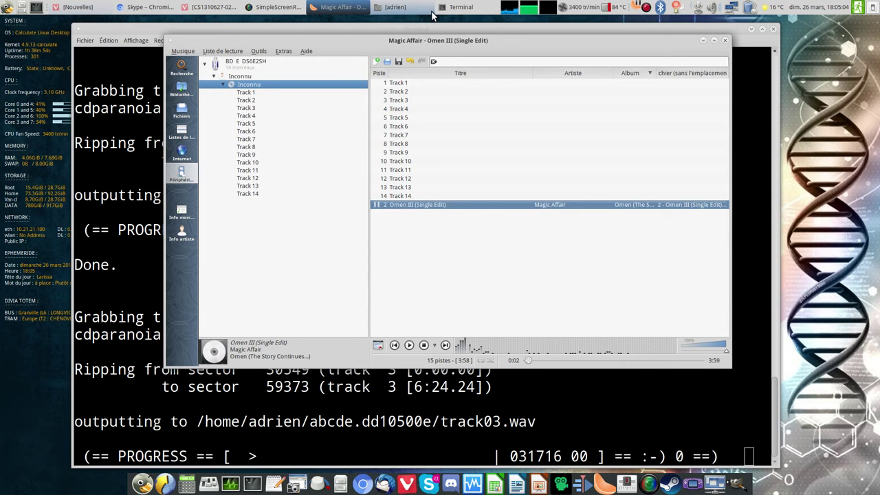
{"action": "double_click", "coordinate": [141, 234]}
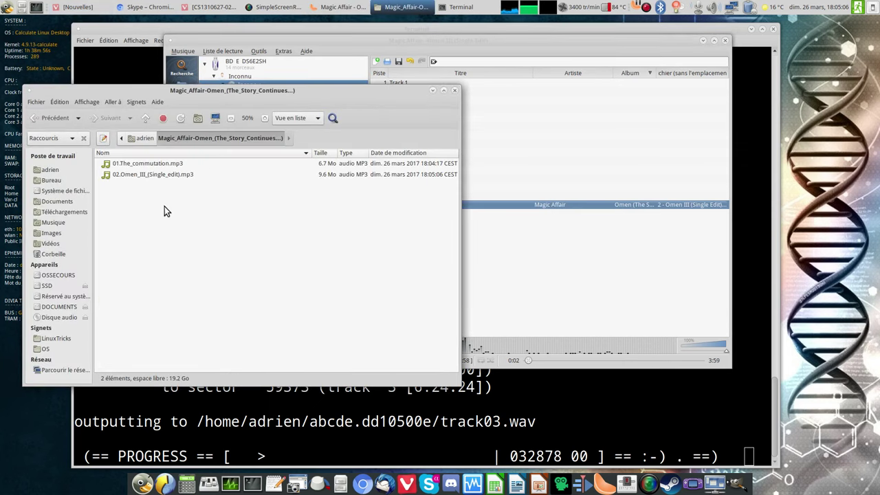
{"action": "left_click", "coordinate": [587, 251]}
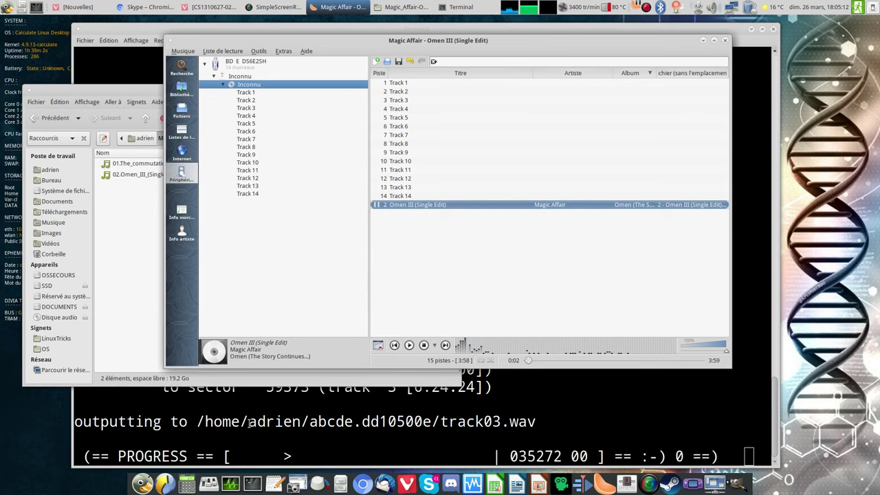
{"action": "left_click_drag", "start_coordinate": [135, 164], "coordinate": [438, 228]}
Check the cover option in the description summary of the MP3 track The commutation, then close it.
{"action": "right_click", "coordinate": [403, 214]}
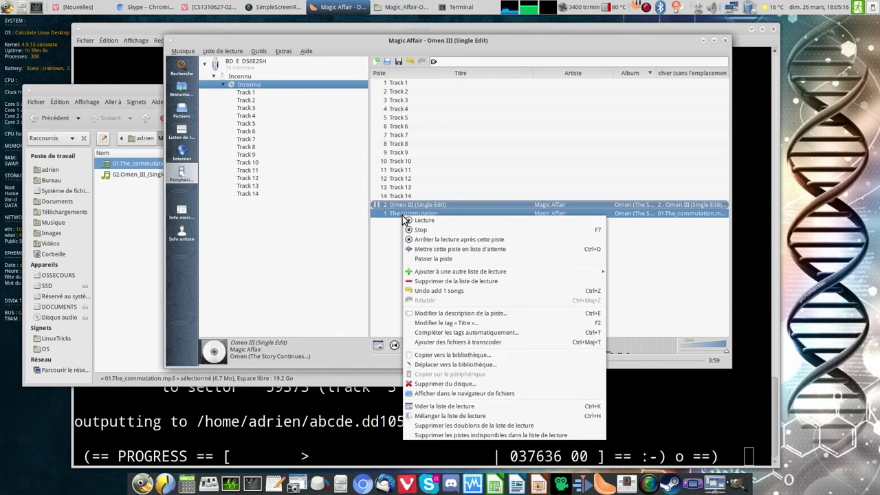
{"action": "left_click", "coordinate": [431, 313]}
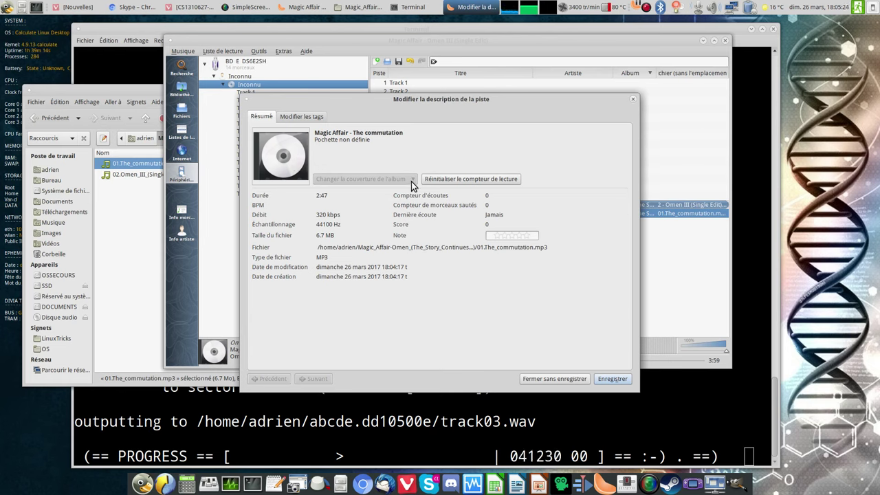
{"action": "left_click", "coordinate": [632, 98]}
Move omen-cover.jpg from the Musique folder into the Magic_Affair-Omen_(The_Story_Continues...) folder.
{"action": "left_click", "coordinate": [123, 217]}
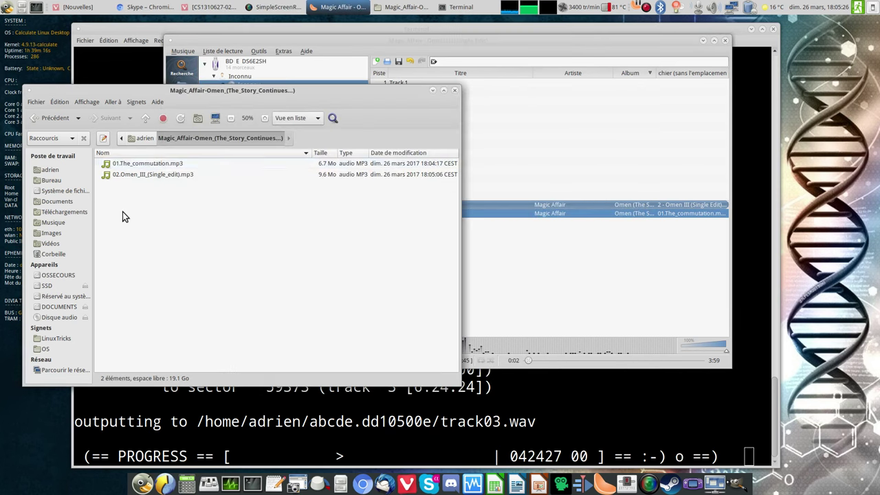
{"action": "left_click", "coordinate": [144, 138]}
{"action": "double_click", "coordinate": [117, 235]}
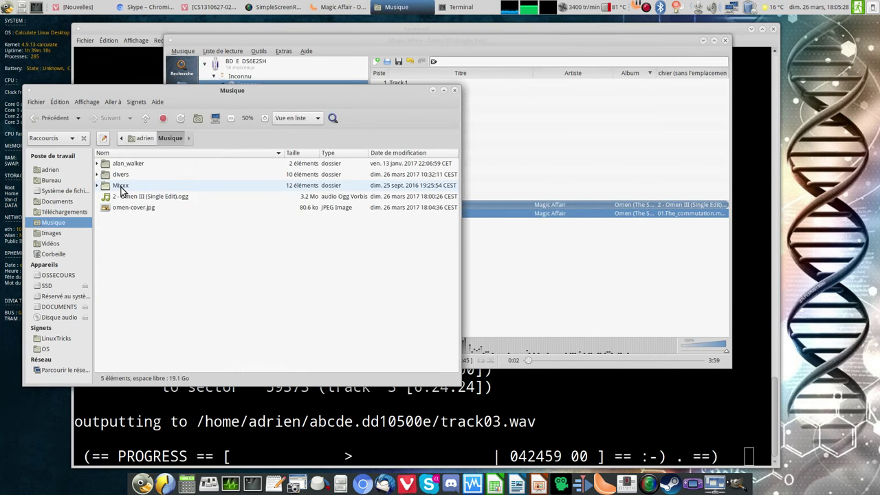
{"action": "left_click", "coordinate": [133, 209]}
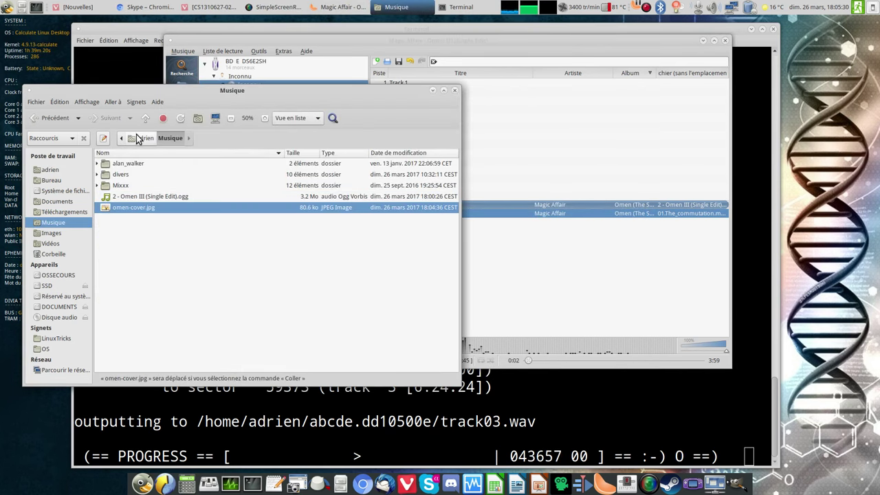
{"action": "left_click", "coordinate": [145, 138]}
{"action": "double_click", "coordinate": [131, 234]}
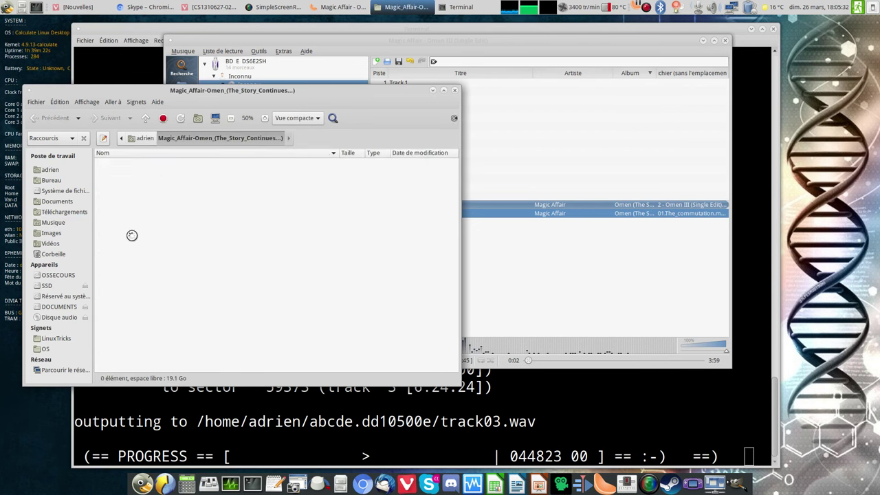
Return to Clementine and check the tags and cover options in the description of the MP3 track The commutation, then close it.
{"action": "left_click", "coordinate": [558, 260]}
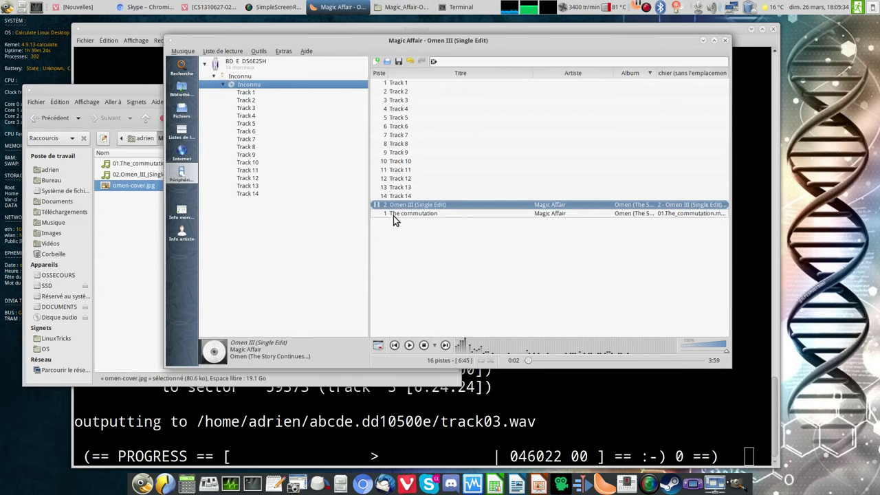
{"action": "right_click", "coordinate": [393, 215]}
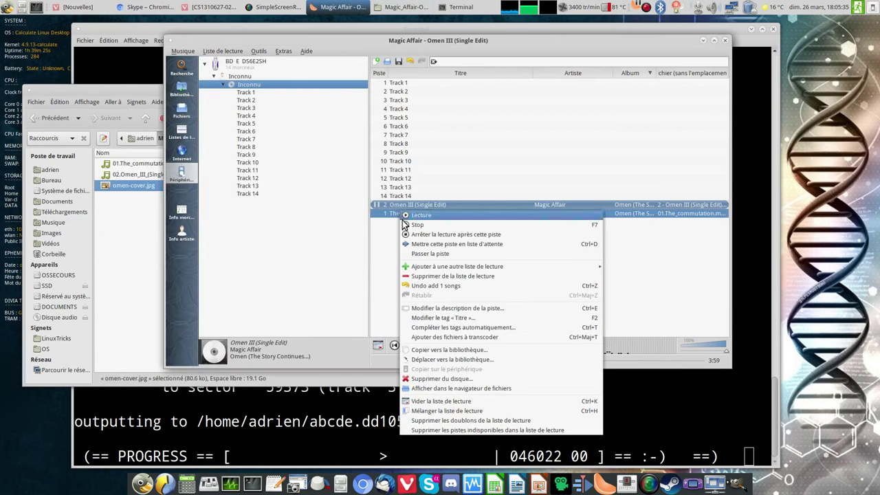
{"action": "left_click", "coordinate": [438, 309]}
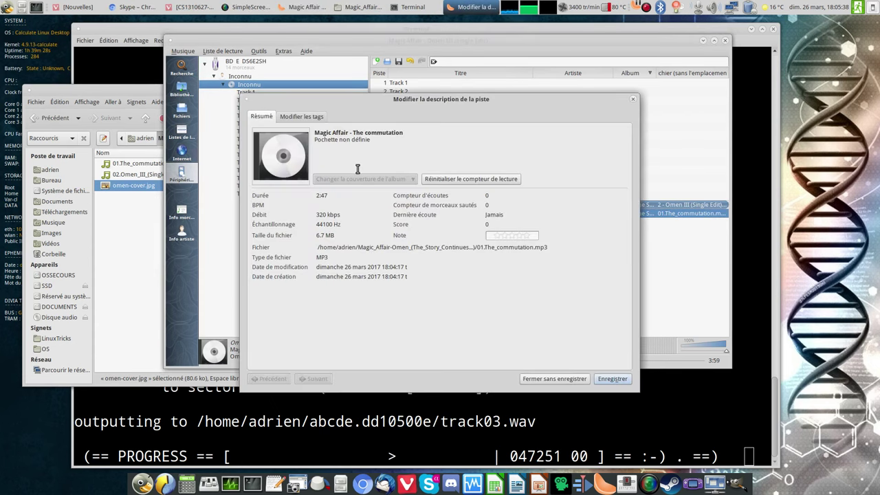
{"action": "left_click", "coordinate": [294, 117]}
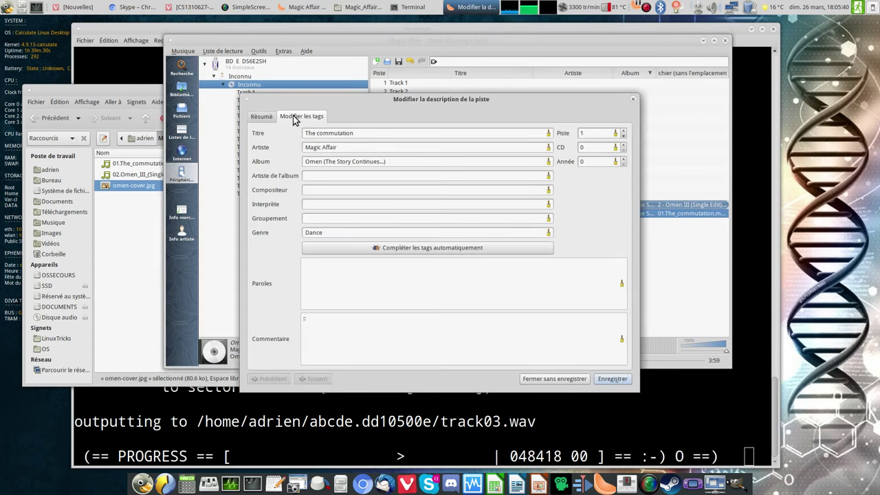
{"action": "left_click", "coordinate": [259, 118]}
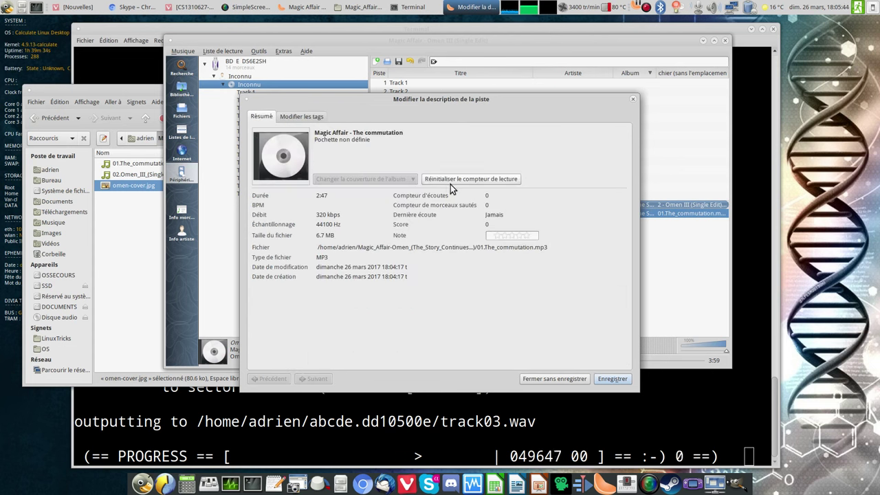
{"action": "left_click", "coordinate": [270, 164]}
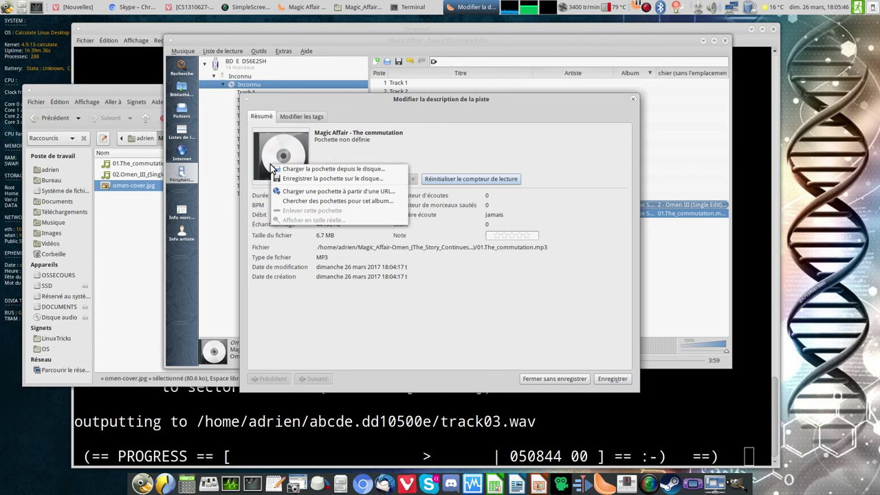
{"action": "left_click", "coordinate": [365, 148]}
{"action": "left_click", "coordinate": [299, 156]}
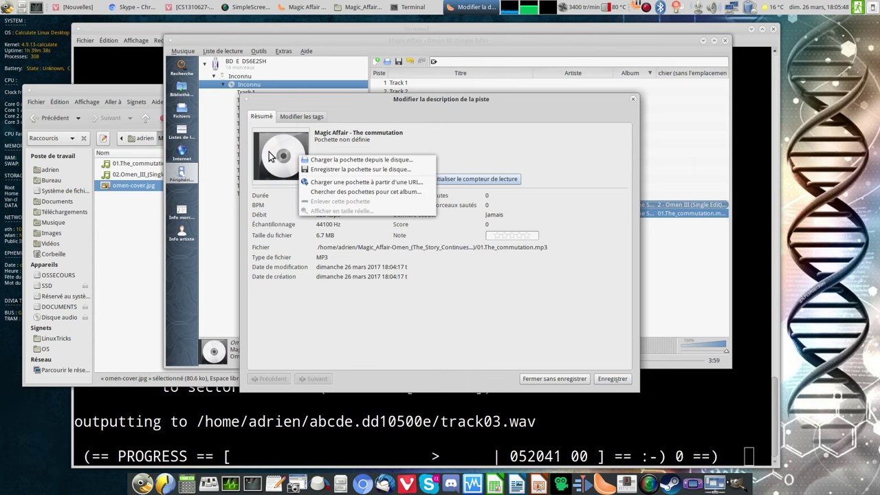
{"action": "left_click", "coordinate": [633, 99]}
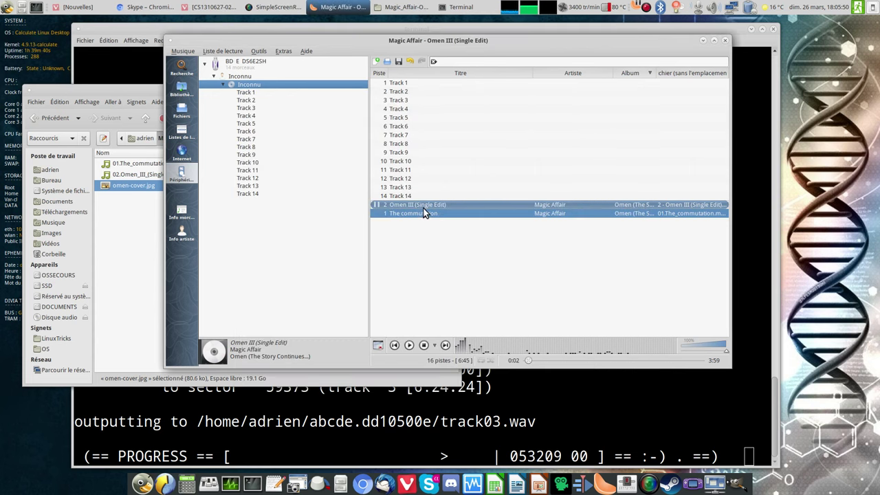
Open the description of the Ogg track Omen III (Single Edit) and check the options for its cover.
{"action": "right_click", "coordinate": [425, 213]}
{"action": "left_click", "coordinate": [454, 305]}
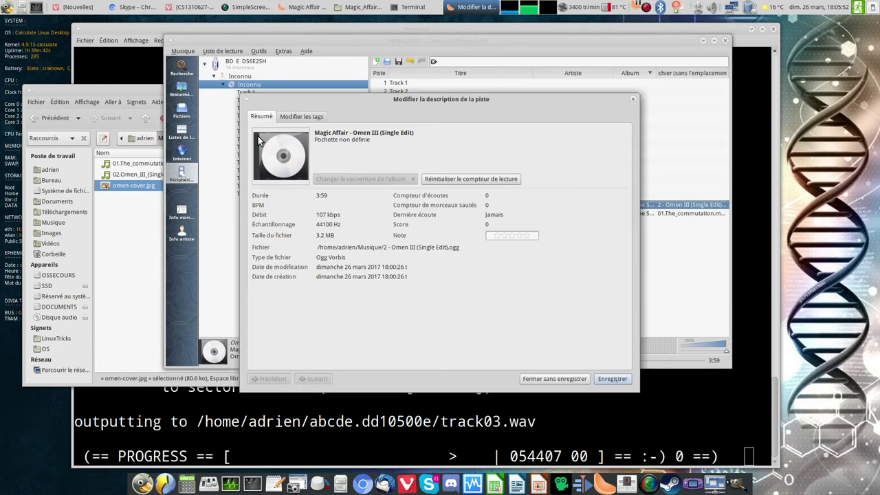
{"action": "left_click", "coordinate": [259, 140]}
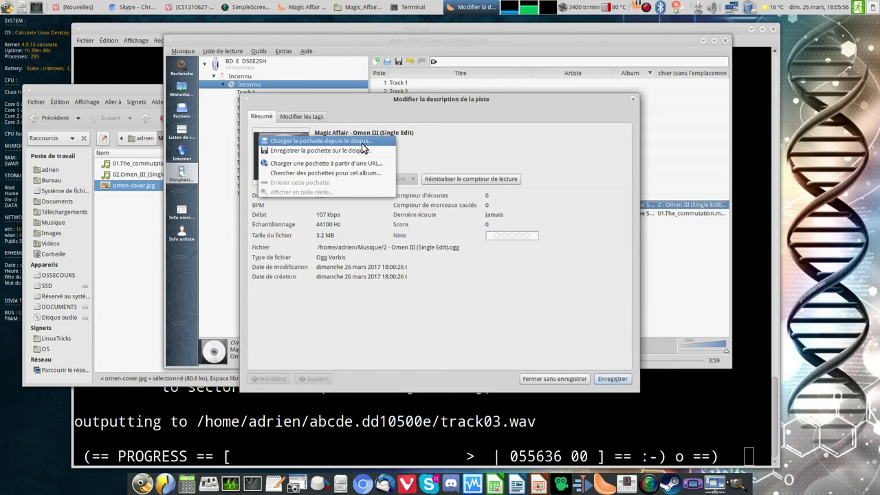
{"action": "left_click", "coordinate": [375, 164]}
{"action": "left_click", "coordinate": [465, 241]}
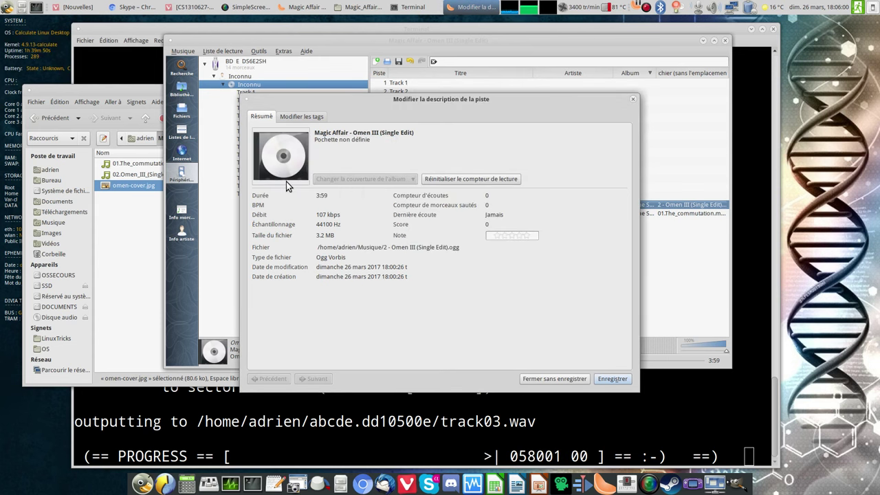
{"action": "left_click", "coordinate": [287, 158]}
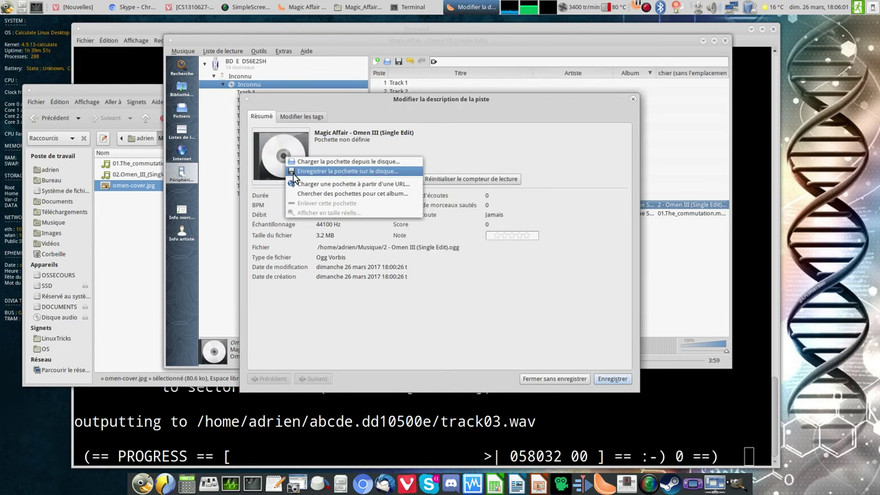
{"action": "left_click", "coordinate": [354, 171]}
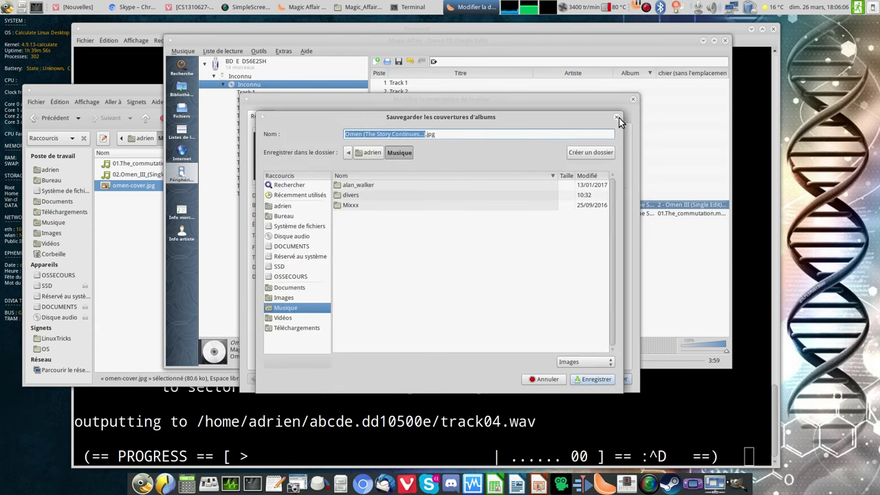
{"action": "left_click", "coordinate": [619, 118]}
Try to load omen-cover.jpg from the Magic_Affair-Omen_(The_Story_Continues...) folder as the cover of Omen III (Single Edit) and save the description.
{"action": "left_click", "coordinate": [292, 152]}
{"action": "left_click", "coordinate": [323, 156]}
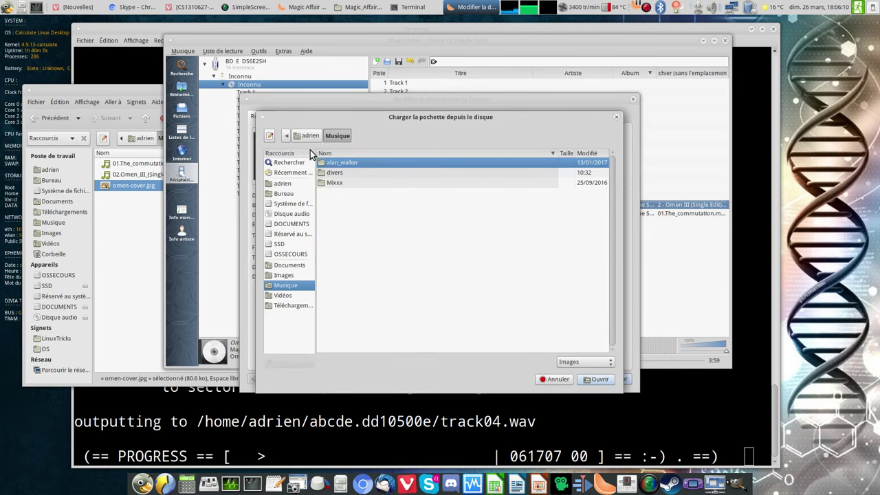
{"action": "left_click", "coordinate": [307, 136]}
{"action": "double_click", "coordinate": [362, 226]}
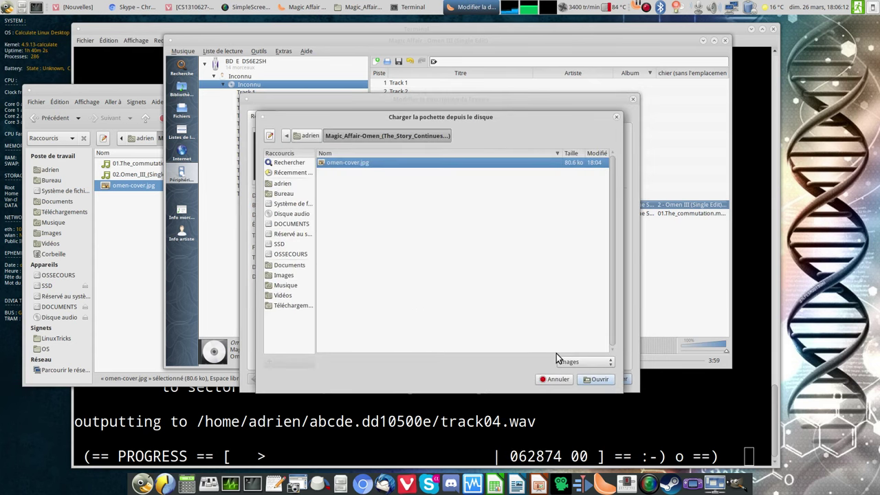
{"action": "left_click", "coordinate": [588, 379]}
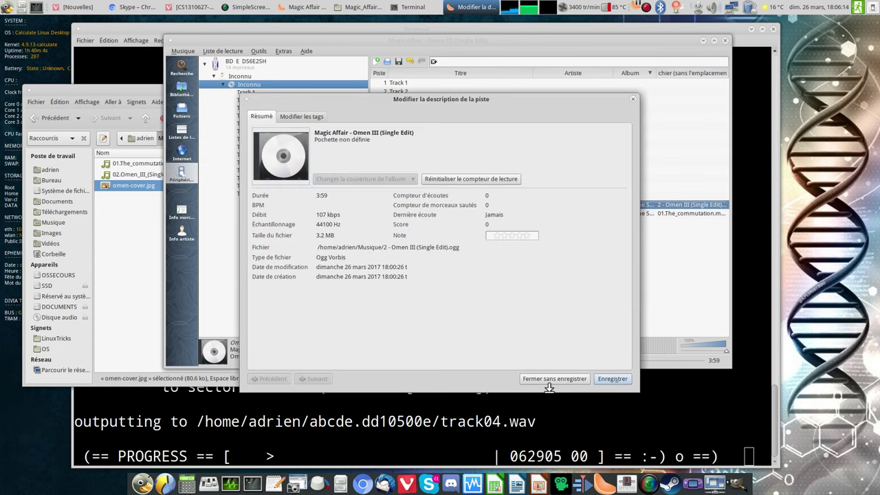
{"action": "left_click", "coordinate": [610, 380]}
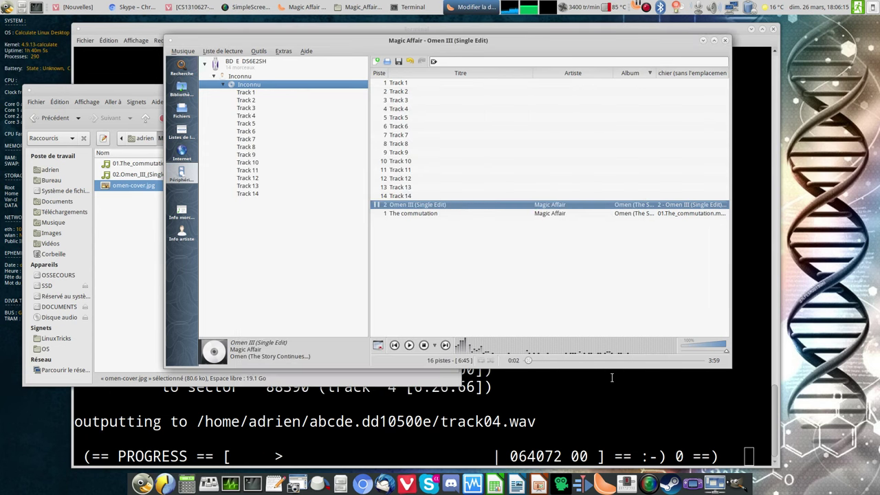
Reopen the description of Omen III (Single Edit) to check its cover, then close it.
{"action": "right_click", "coordinate": [413, 208]}
{"action": "left_click", "coordinate": [447, 311]}
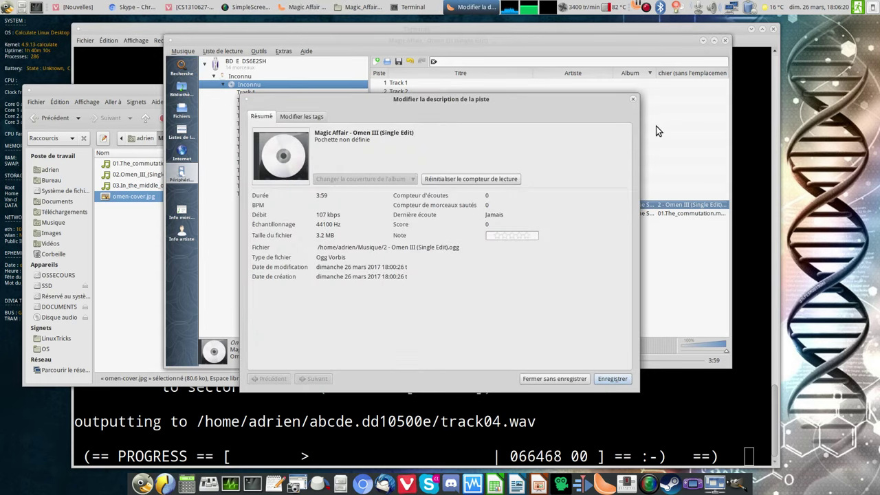
{"action": "left_click", "coordinate": [633, 99]}
Try to load omen-cover.jpg from disk as the cover of the MP3 track The commutation.
{"action": "left_click", "coordinate": [398, 214], "text": "shift"}
{"action": "right_click", "coordinate": [397, 216]}
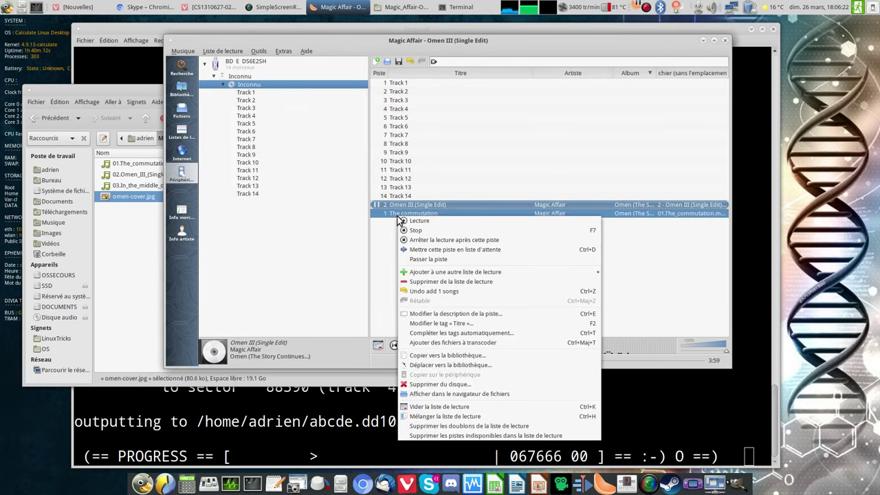
{"action": "left_click", "coordinate": [430, 313]}
{"action": "right_click", "coordinate": [296, 161]}
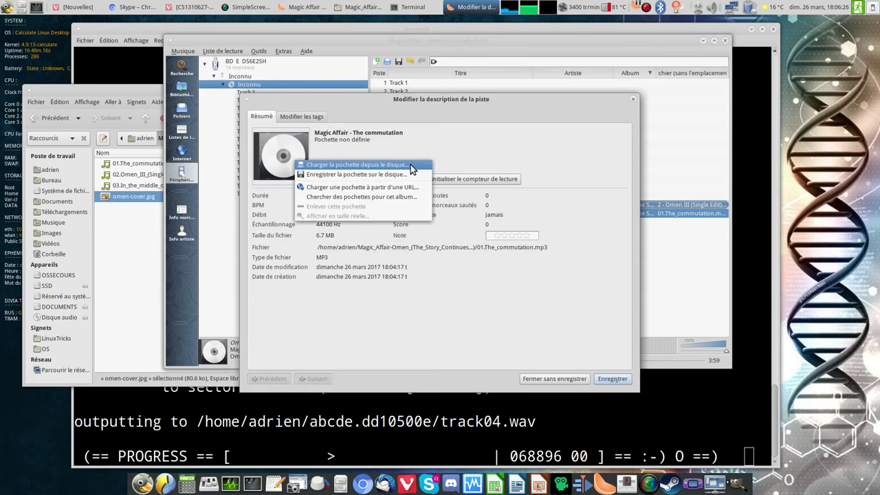
{"action": "left_click", "coordinate": [410, 164]}
{"action": "double_click", "coordinate": [345, 165]}
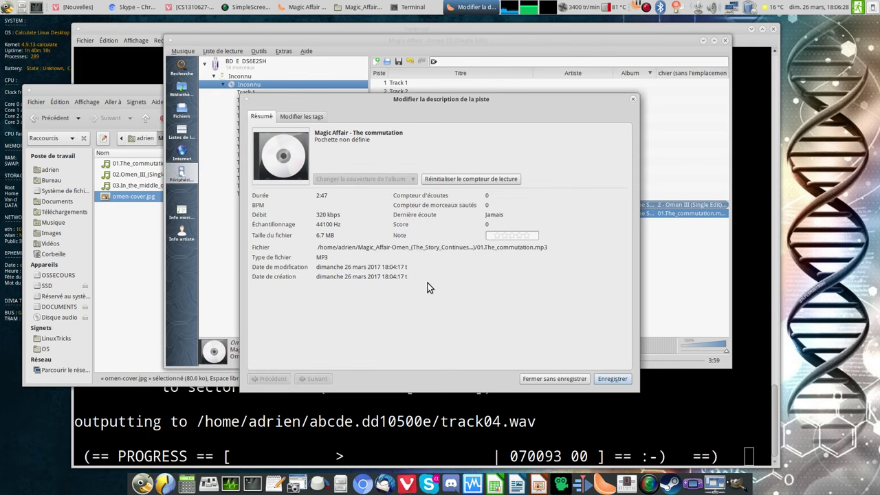
Search online covers for the album, choose the 500x500 Amazon image for The commutation and save the description.
{"action": "left_click", "coordinate": [301, 153]}
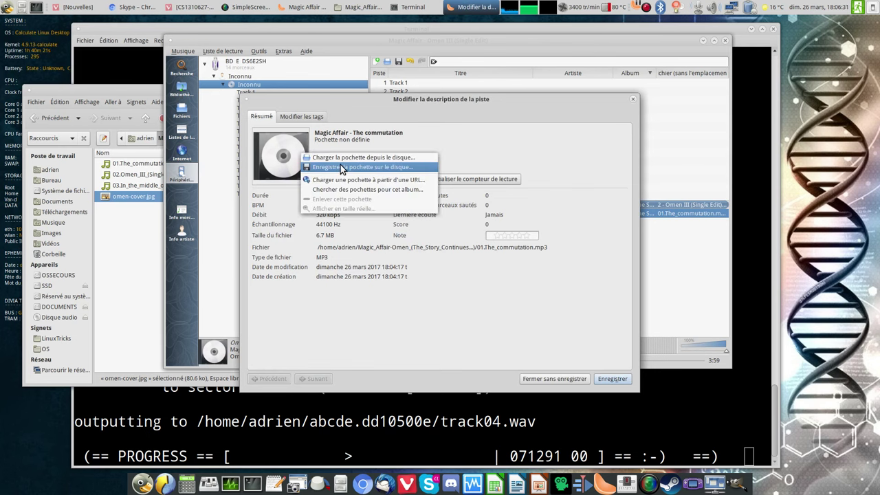
{"action": "left_click", "coordinate": [366, 191]}
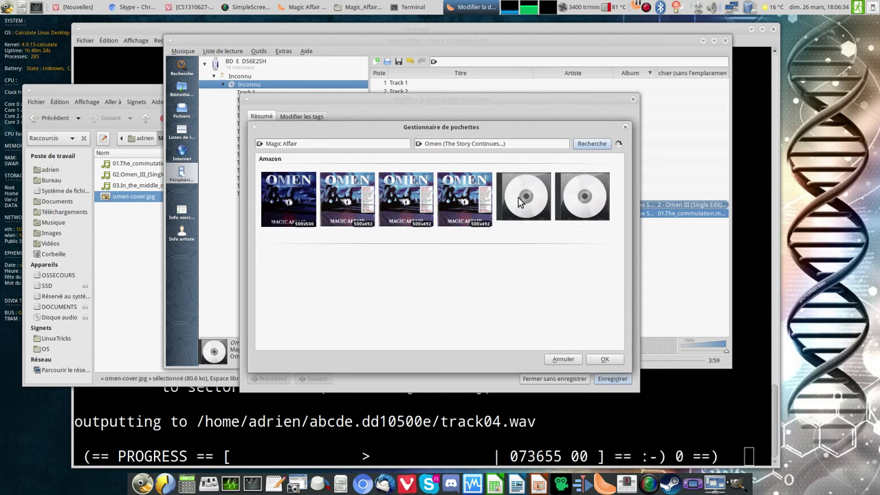
{"action": "left_click", "coordinate": [301, 204]}
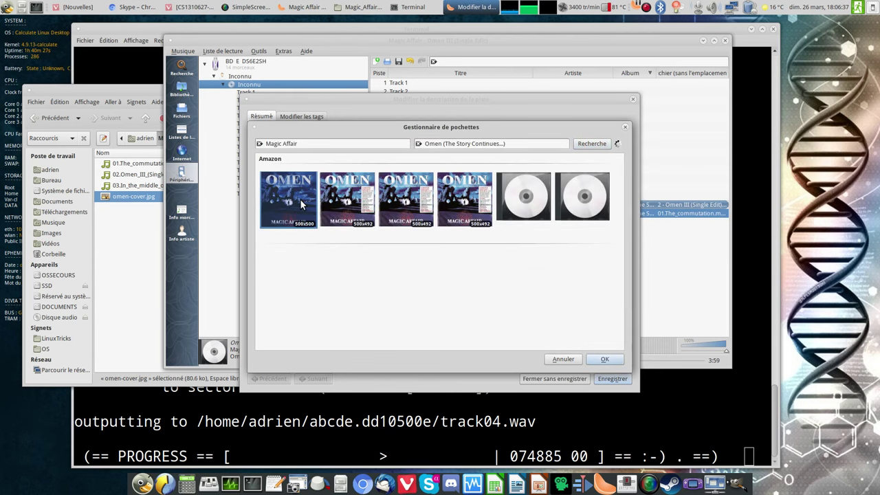
{"action": "left_click", "coordinate": [604, 359]}
{"action": "left_click", "coordinate": [612, 379]}
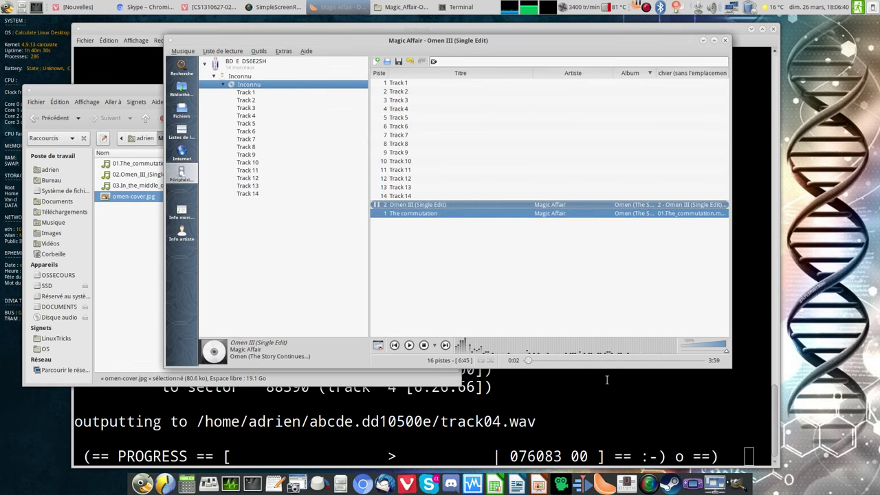
Reopen the description of The commutation to check its cover, the album's online cover search and the cover options, then close it.
{"action": "right_click", "coordinate": [414, 215]}
{"action": "left_click", "coordinate": [441, 311]}
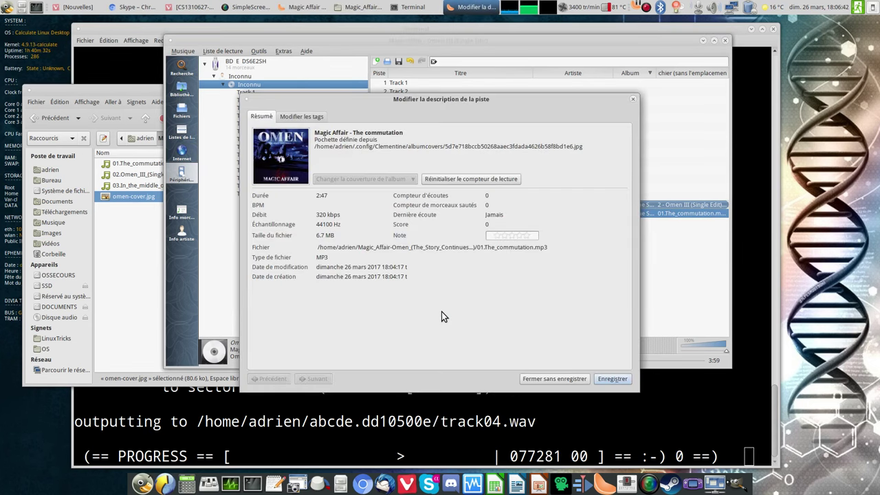
{"action": "right_click", "coordinate": [296, 159]}
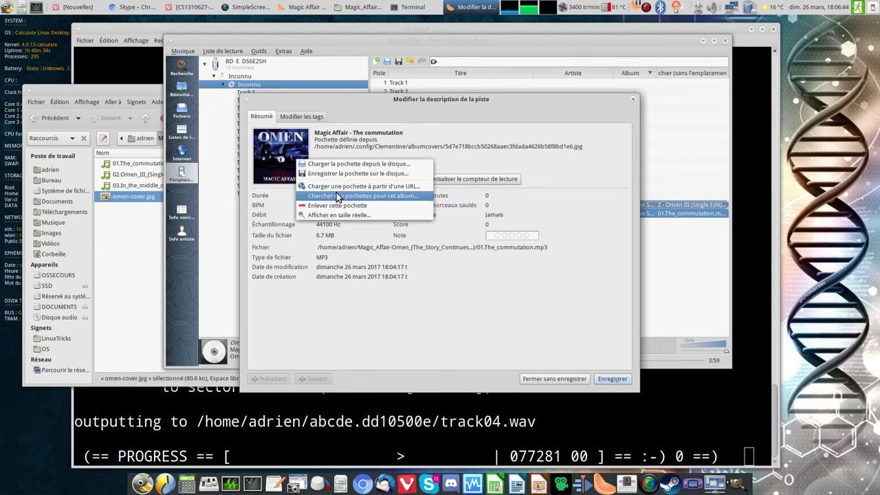
{"action": "left_click", "coordinate": [364, 197]}
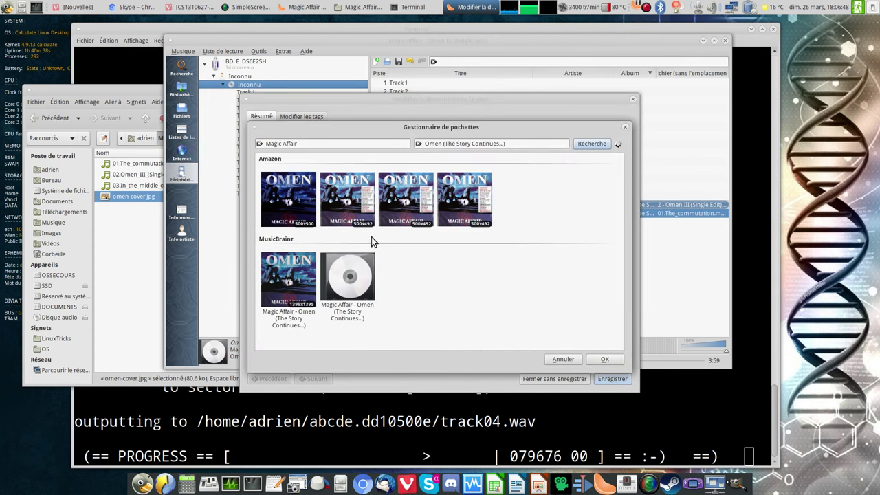
{"action": "left_click_drag", "start_coordinate": [434, 129], "coordinate": [433, 93]}
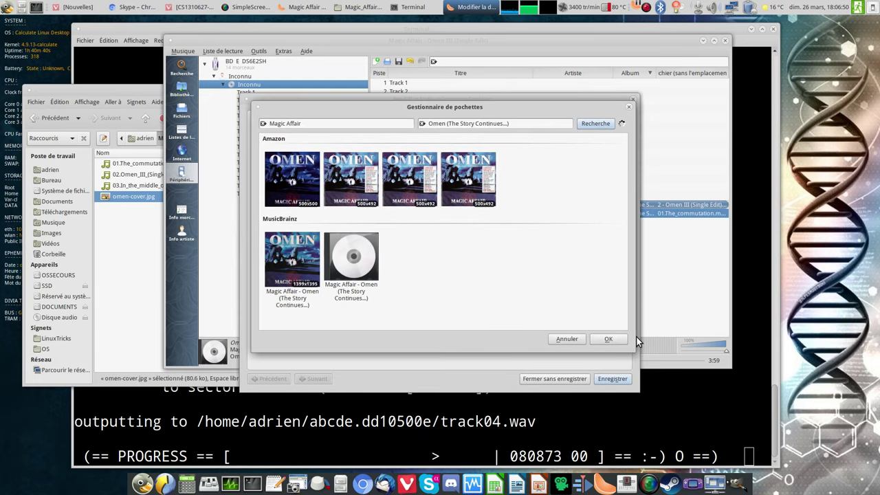
{"action": "left_click", "coordinate": [575, 339]}
{"action": "right_click", "coordinate": [286, 171]}
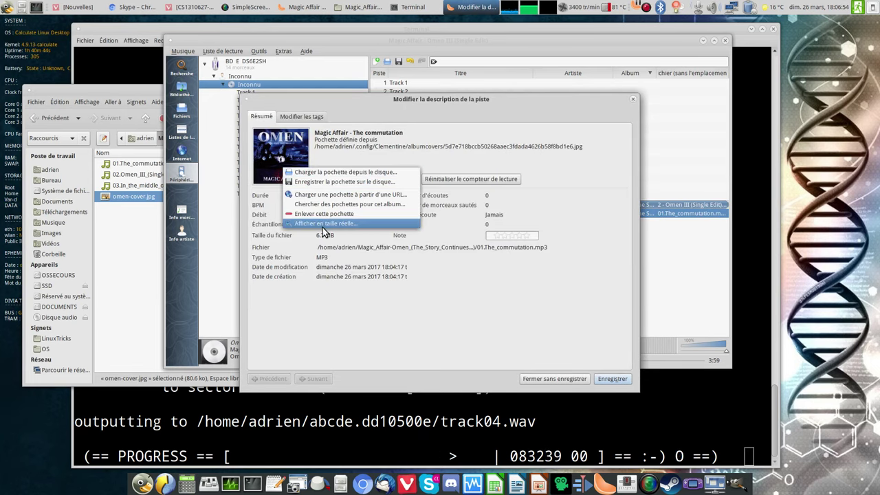
{"action": "key", "text": "Escape"}
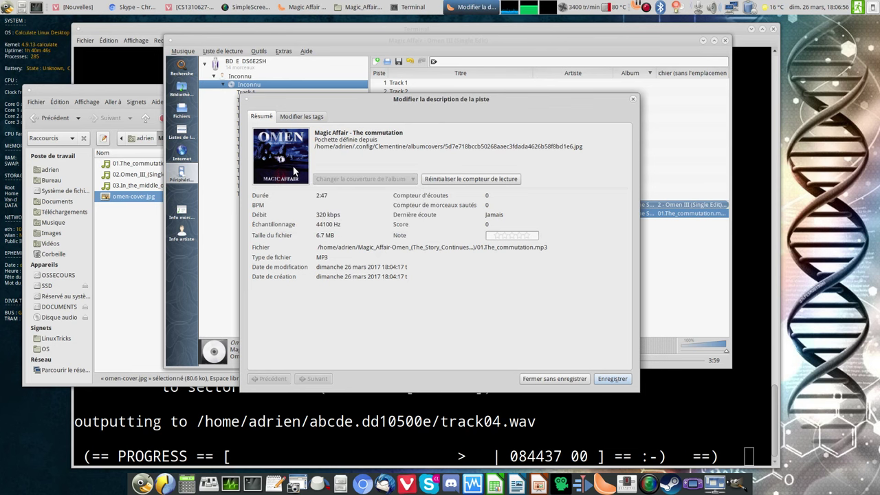
{"action": "left_click", "coordinate": [612, 379]}
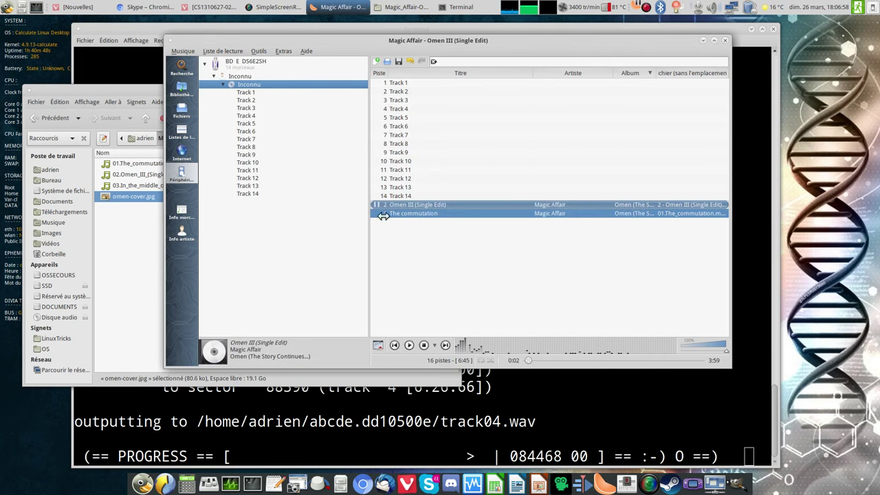
Open the description of The commutation and save its cover to the album folder as Omen (The Story Continues...).jpg.
{"action": "right_click", "coordinate": [411, 214]}
{"action": "left_click", "coordinate": [454, 313]}
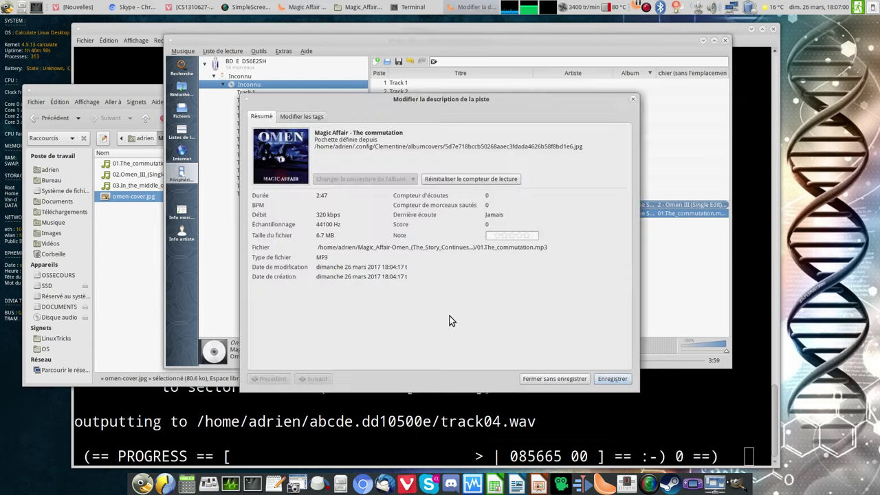
{"action": "right_click", "coordinate": [277, 167]}
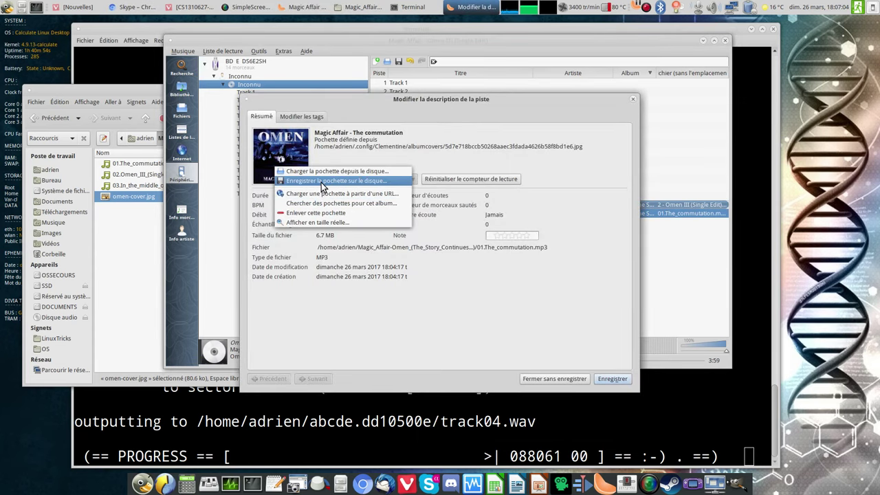
{"action": "left_click", "coordinate": [320, 182]}
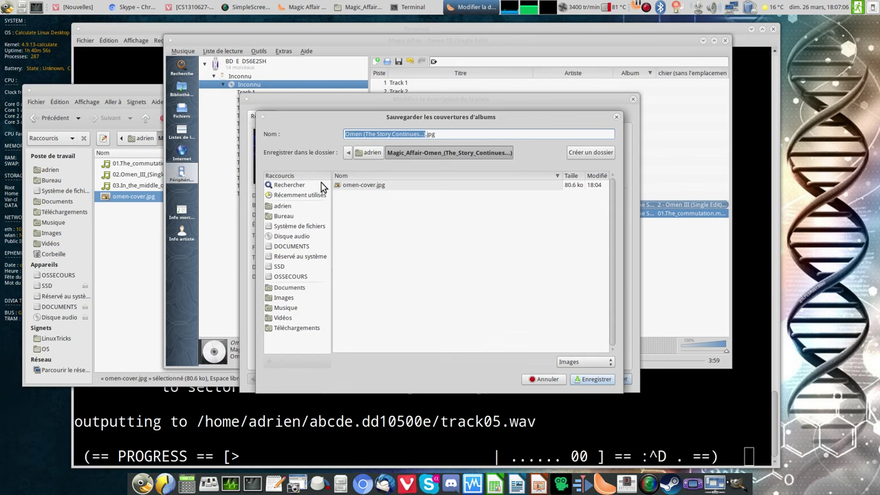
{"action": "left_click", "coordinate": [588, 381]}
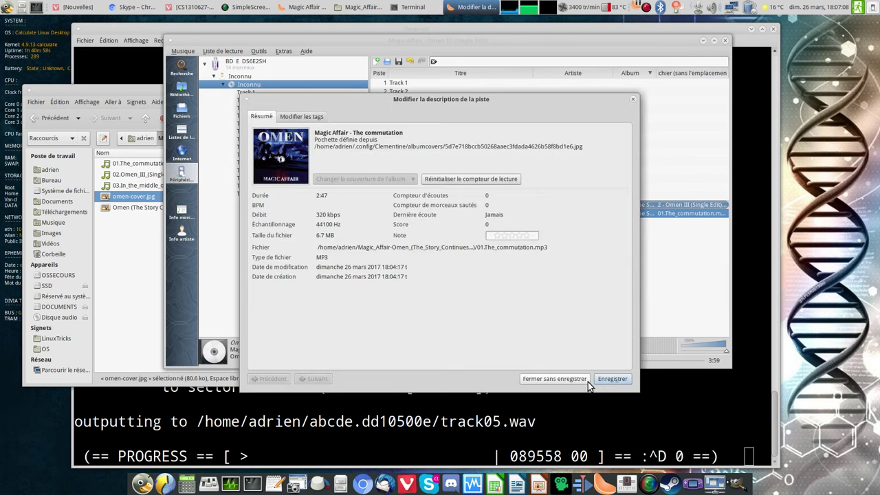
Browse the album's online covers, close the description, and play The commutation briefly to check its cover in the player.
{"action": "right_click", "coordinate": [286, 157]}
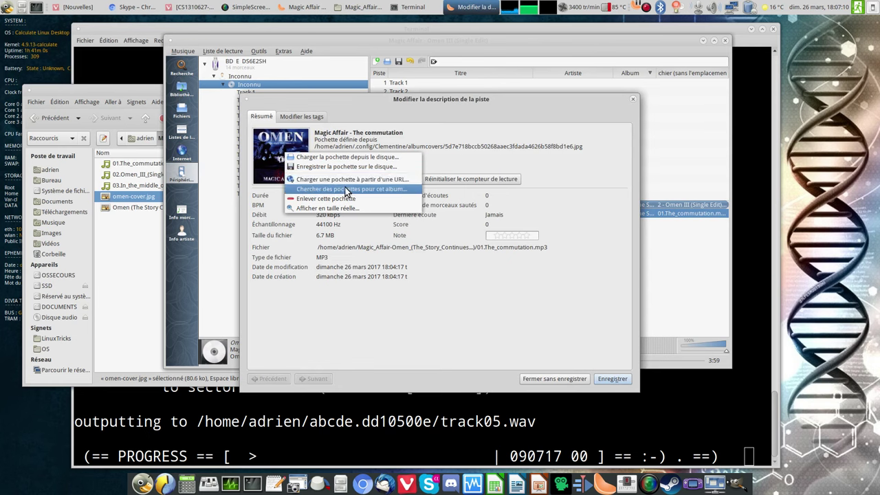
{"action": "left_click", "coordinate": [349, 193]}
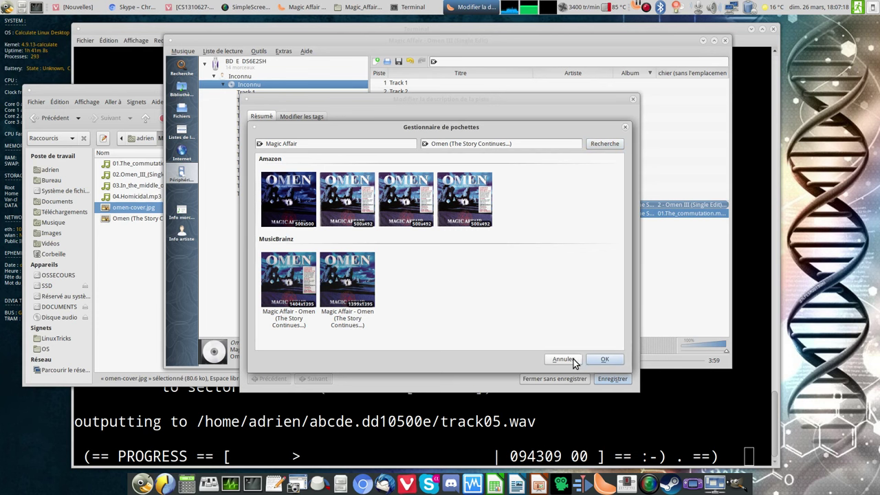
{"action": "left_click", "coordinate": [604, 359]}
{"action": "left_click", "coordinate": [633, 99]}
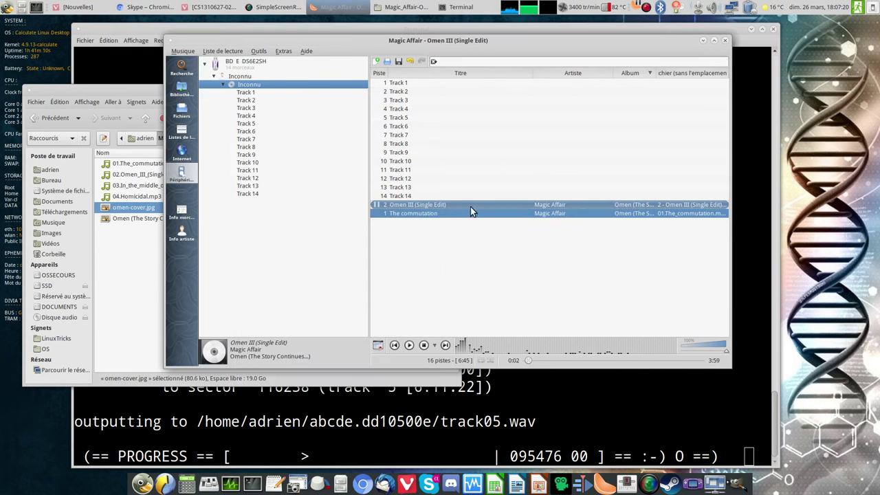
{"action": "double_click", "coordinate": [417, 213]}
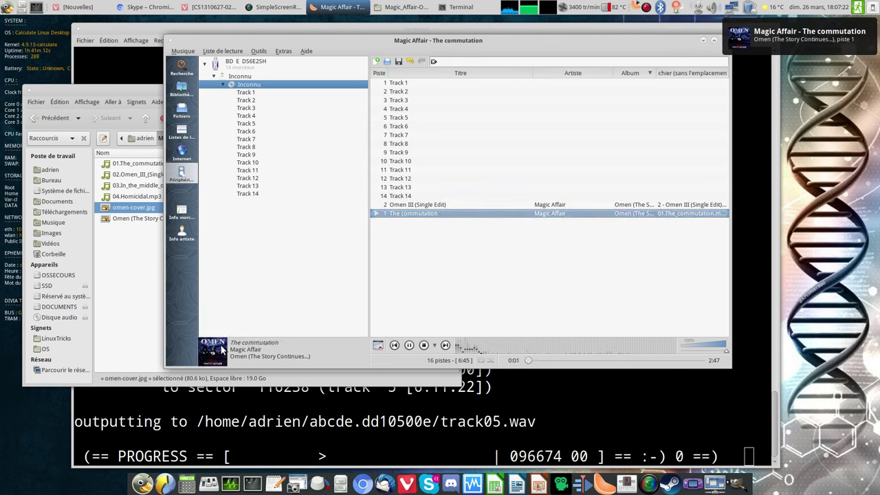
{"action": "left_click", "coordinate": [410, 346]}
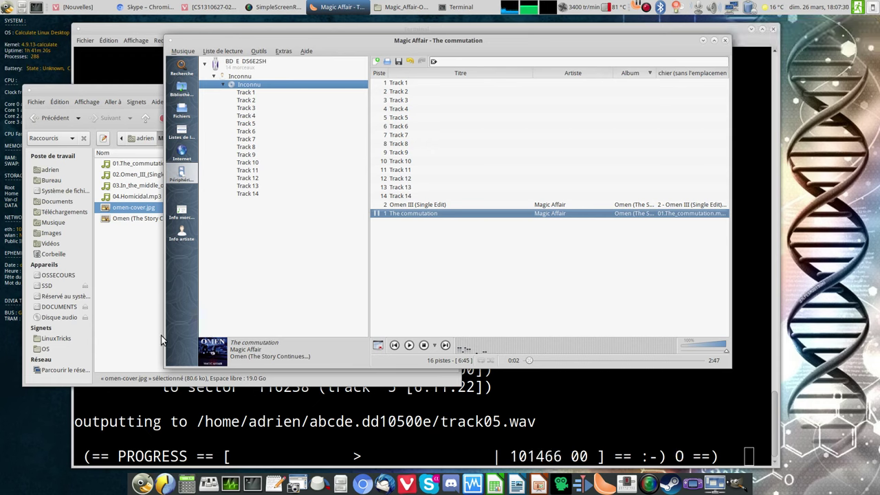
Empty the playlist and add the files 01.The_commutation.mp3 through 04.Homicidal.mp3 from the album folder.
{"action": "left_click", "coordinate": [218, 381]}
{"action": "left_click", "coordinate": [173, 196]}
{"action": "left_click_drag", "start_coordinate": [172, 196], "coordinate": [529, 315]}
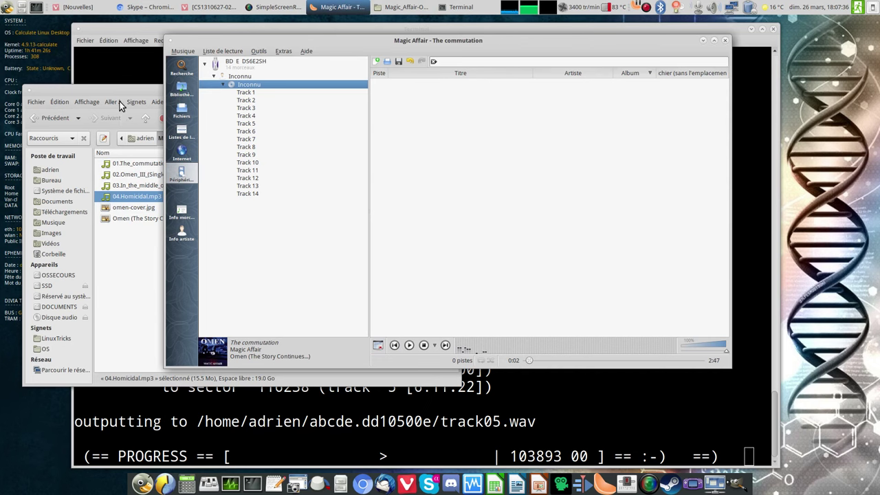
{"action": "left_click", "coordinate": [103, 93]}
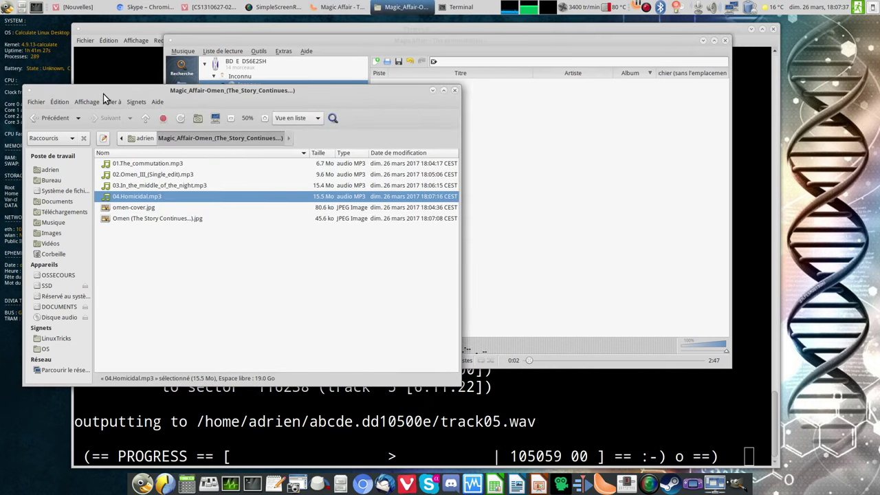
{"action": "left_click", "coordinate": [131, 164], "text": "shift"}
{"action": "left_click_drag", "start_coordinate": [127, 164], "coordinate": [548, 209]}
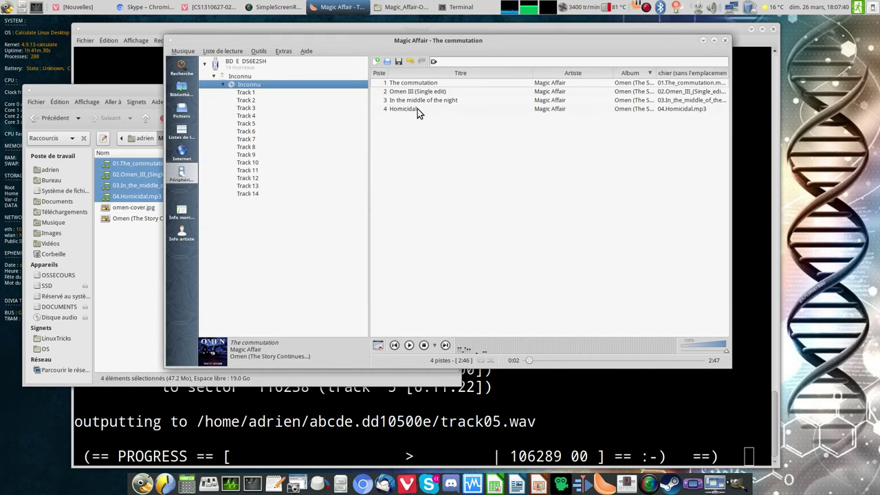
Set the year tag of all four MP3 tracks in the playlist to 1994 and save the tags.
{"action": "left_click", "coordinate": [417, 108]}
{"action": "left_click", "coordinate": [416, 83], "text": "shift"}
{"action": "right_click", "coordinate": [416, 83]}
{"action": "left_click", "coordinate": [440, 182]}
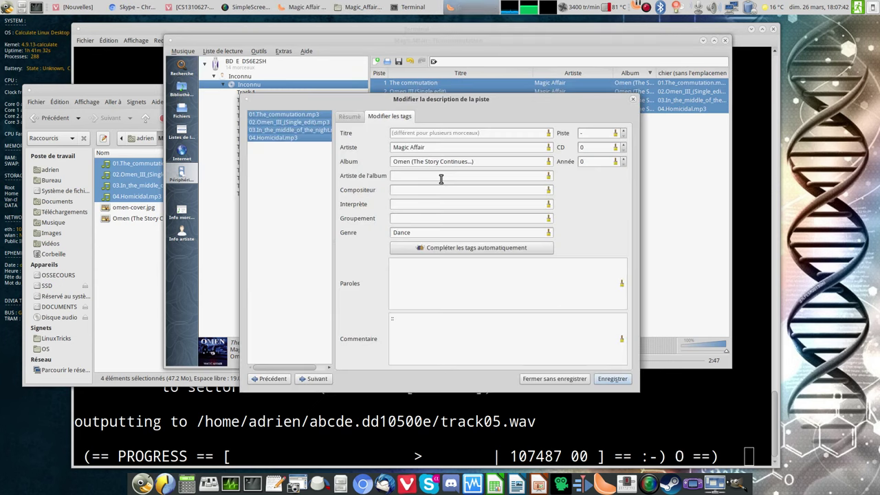
{"action": "left_click_drag", "start_coordinate": [416, 86], "coordinate": [442, 136]}
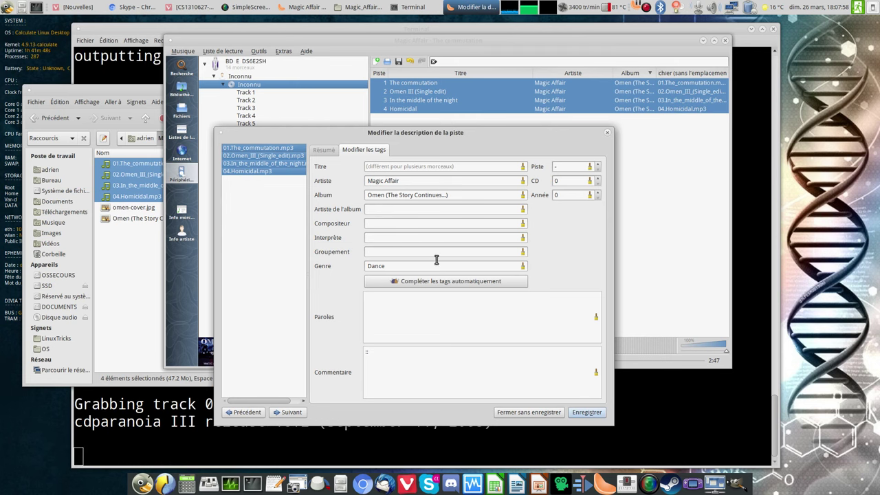
{"action": "double_click", "coordinate": [562, 194]}
{"action": "type", "text": "1994"}
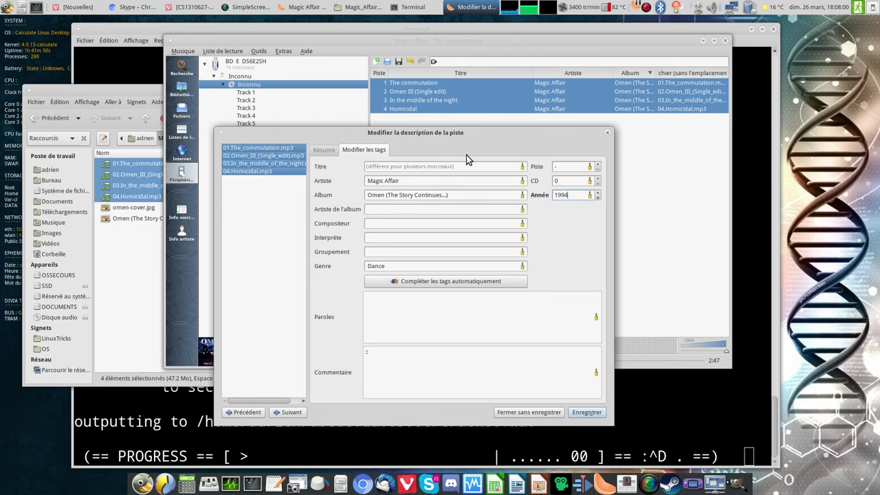
{"action": "left_click", "coordinate": [587, 412]}
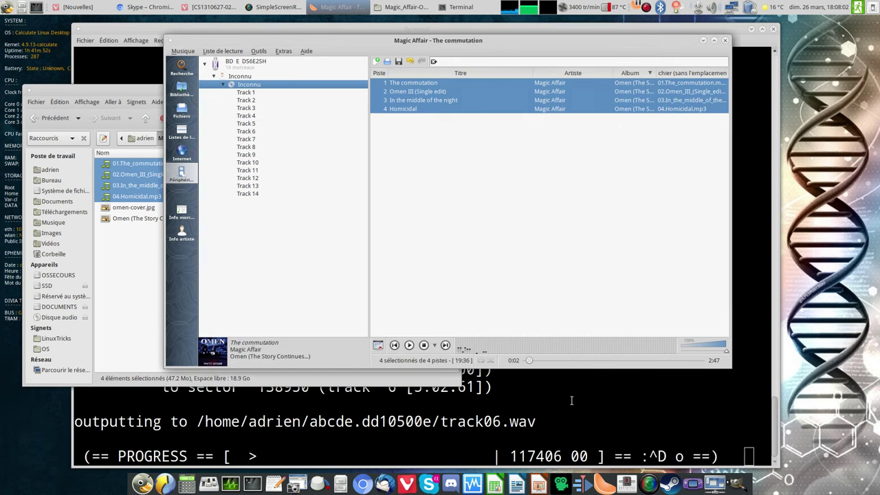
{"action": "left_click", "coordinate": [540, 194]}
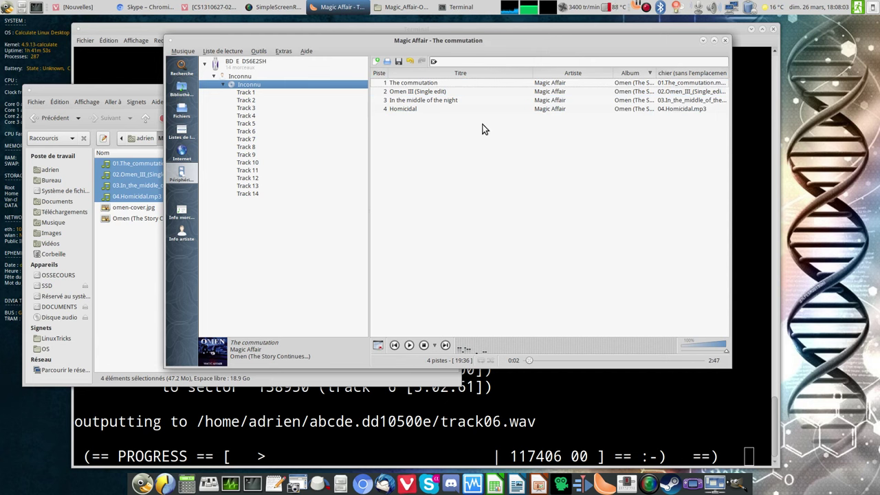
Show the Année column in the playlist to check the tracks' year, switch to the BPM column, and hide both again.
{"action": "right_click", "coordinate": [485, 75]}
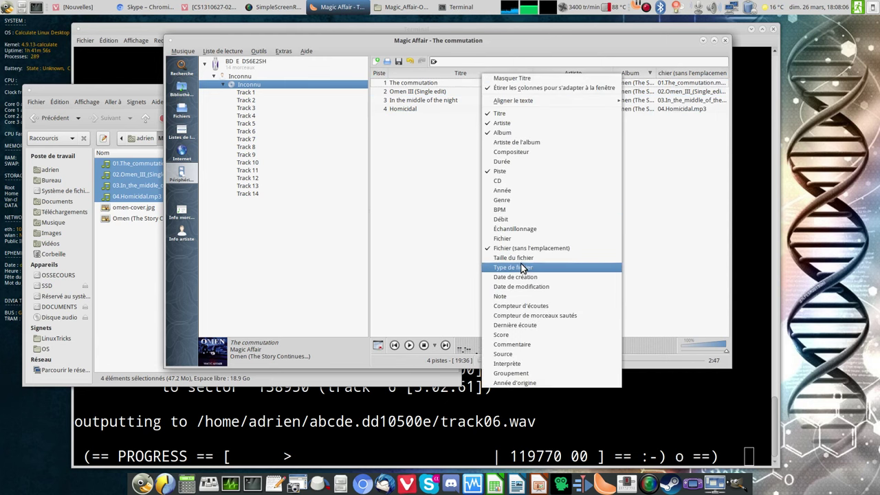
{"action": "left_click", "coordinate": [519, 190]}
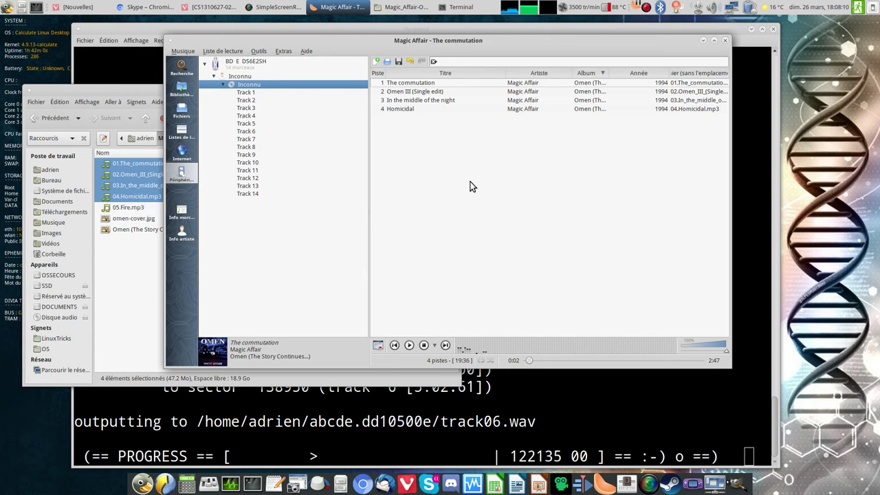
{"action": "left_click", "coordinate": [406, 84]}
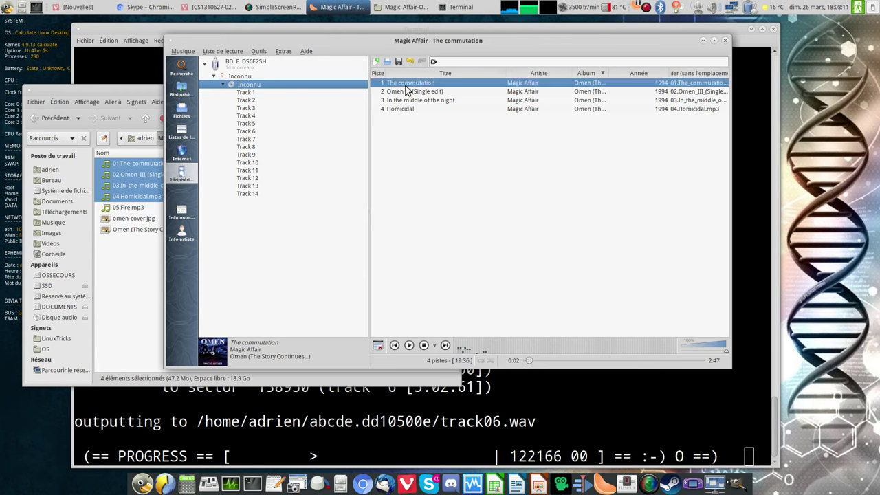
{"action": "right_click", "coordinate": [642, 77]}
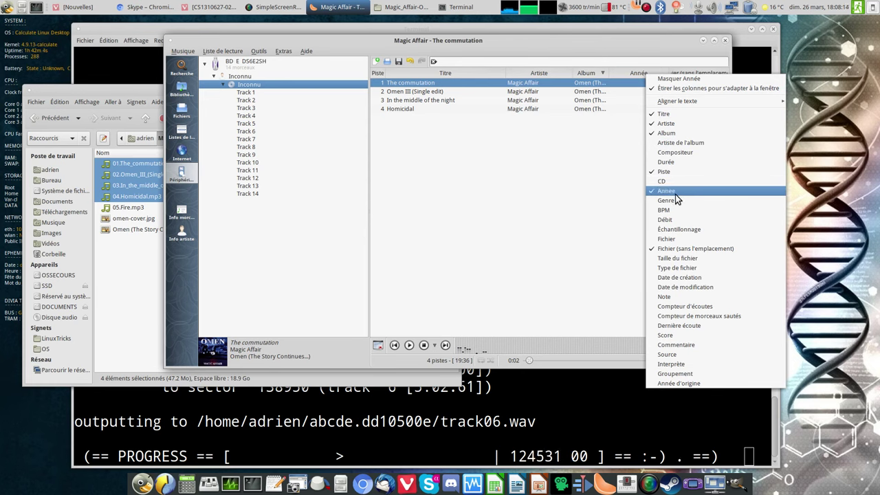
{"action": "left_click", "coordinate": [675, 193]}
{"action": "right_click", "coordinate": [619, 73]}
{"action": "left_click", "coordinate": [662, 209]}
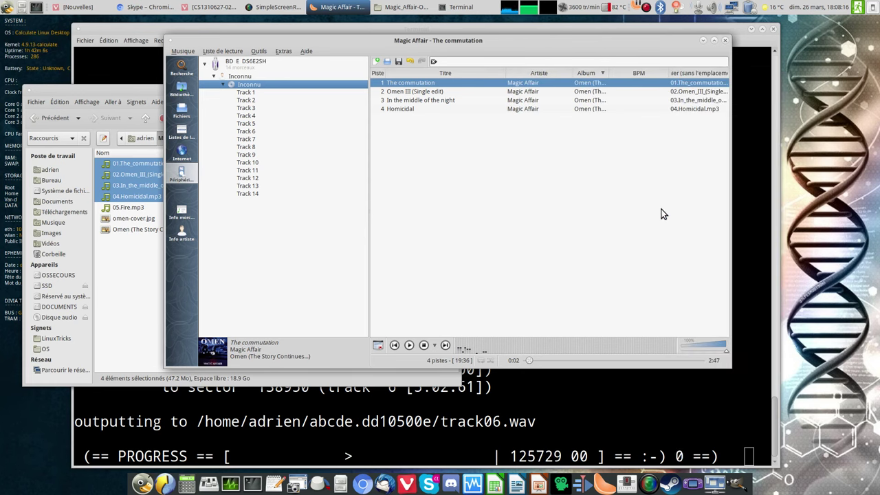
{"action": "right_click", "coordinate": [640, 72]}
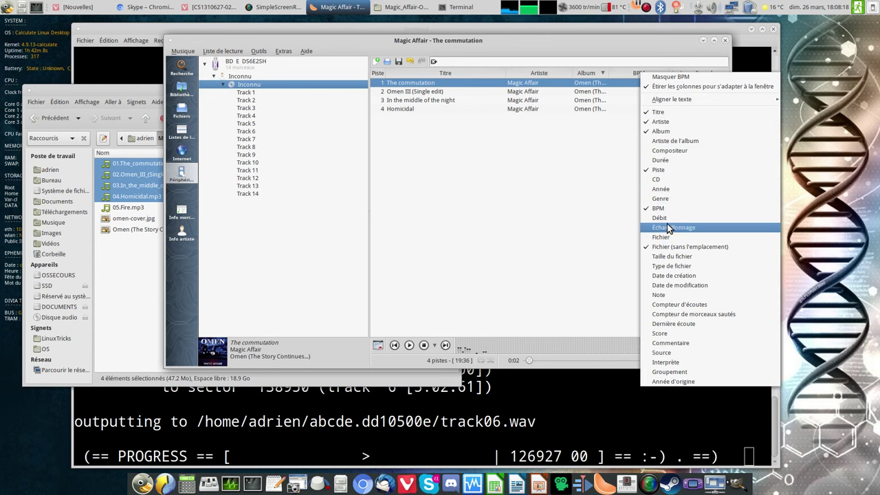
{"action": "left_click", "coordinate": [661, 208]}
Reopen the shared description of the four tracks to check their tags, then close it.
{"action": "left_click", "coordinate": [424, 108], "text": "shift"}
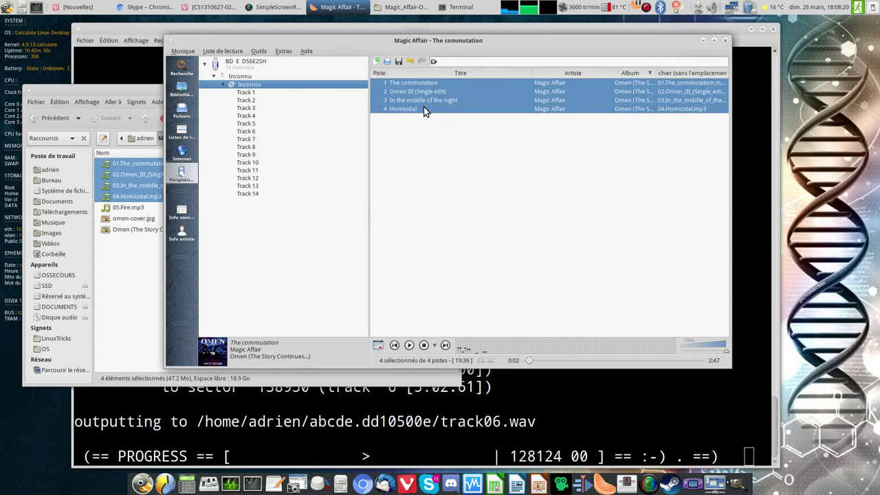
{"action": "right_click", "coordinate": [424, 108]}
{"action": "left_click", "coordinate": [451, 205]}
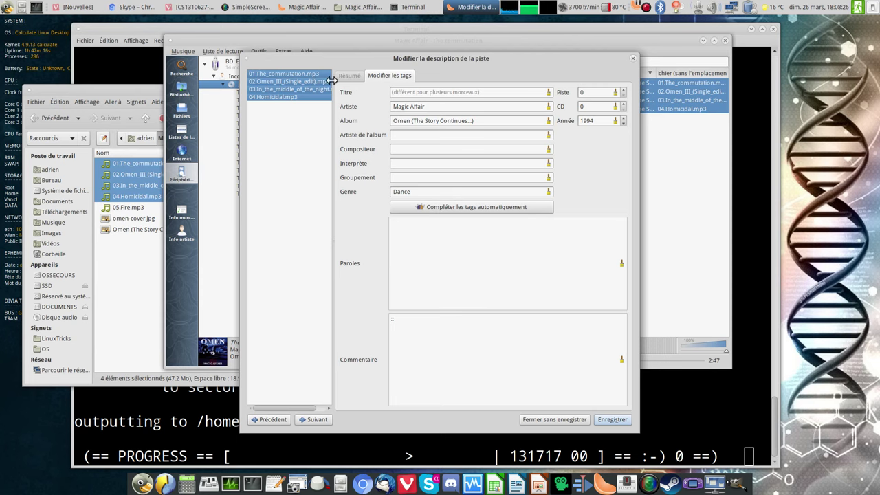
{"action": "left_click", "coordinate": [633, 58]}
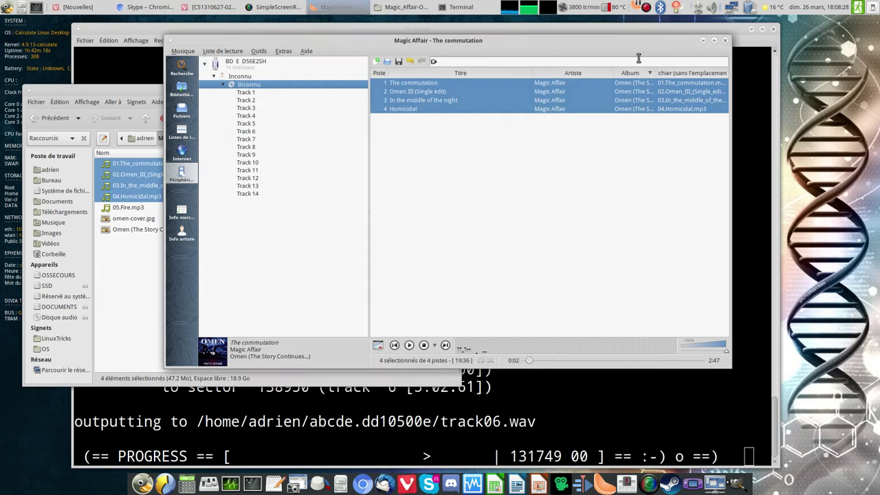
Play Omen III (Single edit) briefly, then open its description summary to check its cover and the cover options.
{"action": "double_click", "coordinate": [416, 95]}
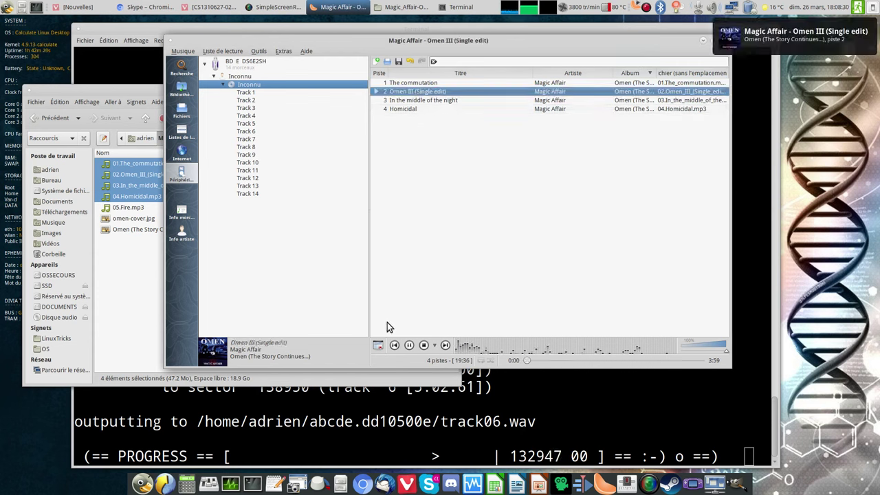
{"action": "left_click", "coordinate": [408, 345]}
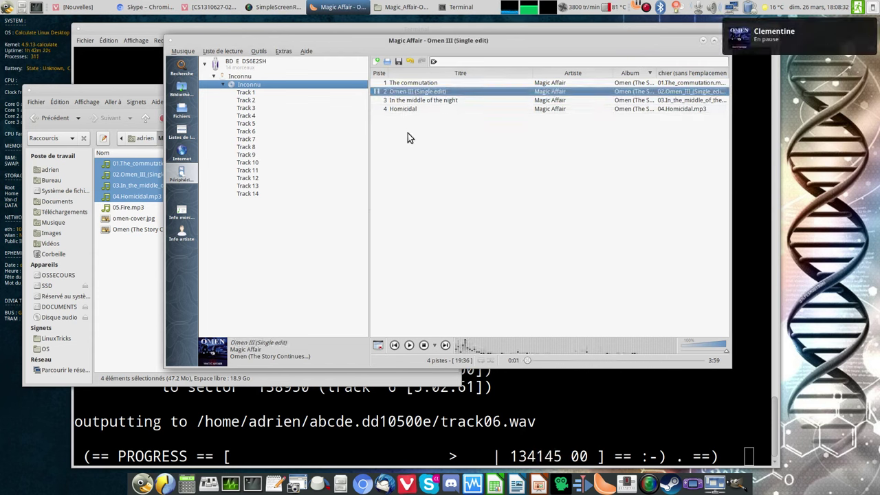
{"action": "right_click", "coordinate": [394, 92]}
{"action": "left_click", "coordinate": [446, 191]}
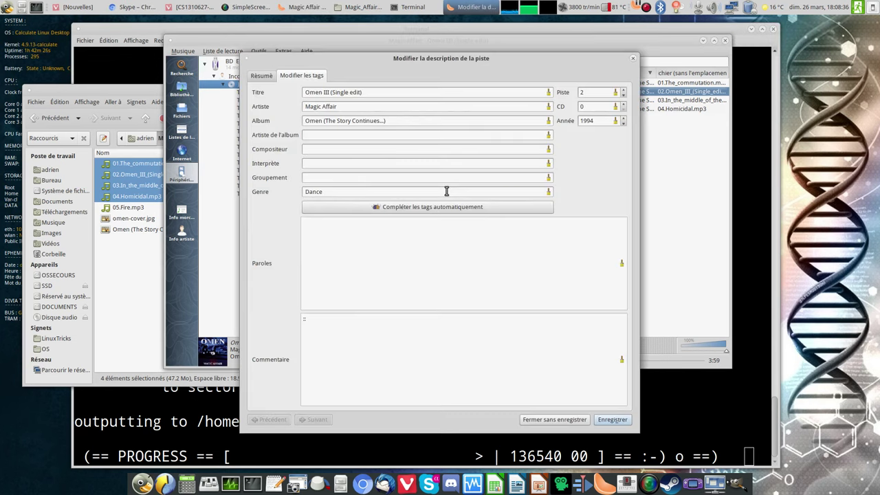
{"action": "left_click", "coordinate": [271, 78]}
{"action": "right_click", "coordinate": [290, 119]}
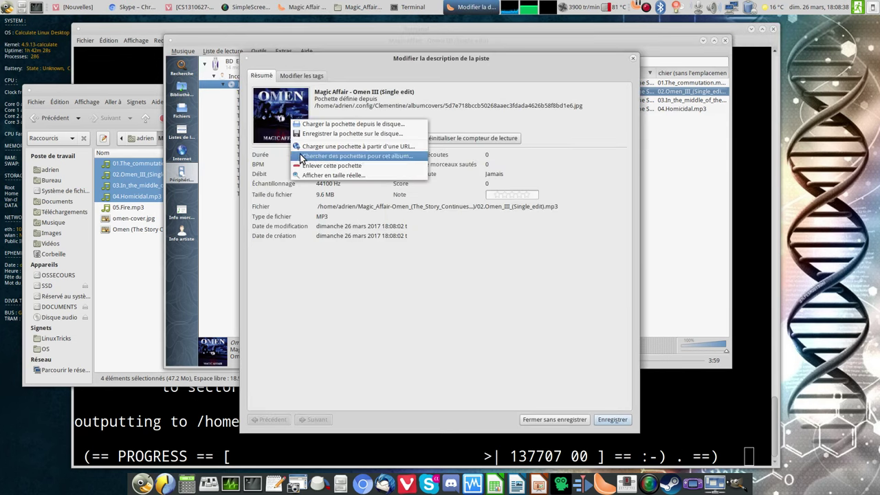
Delete omen-cover.jpg from the album folder, keeping Omen (The Story Continues...).jpg.
{"action": "left_click", "coordinate": [118, 230]}
{"action": "left_click", "coordinate": [126, 228]}
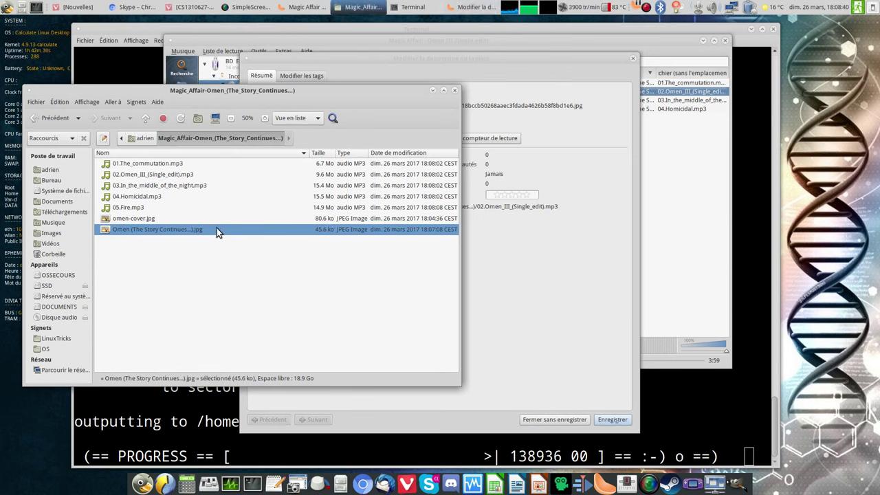
{"action": "left_click", "coordinate": [195, 219]}
{"action": "key", "text": "Delete"}
Return to the description of Omen III (Single edit), view the cover options once more and close it.
{"action": "left_click", "coordinate": [512, 254]}
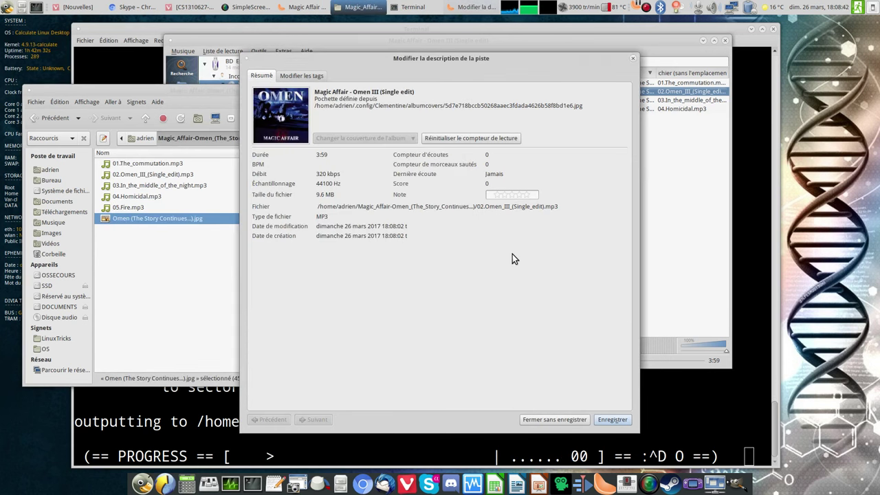
{"action": "right_click", "coordinate": [289, 130]}
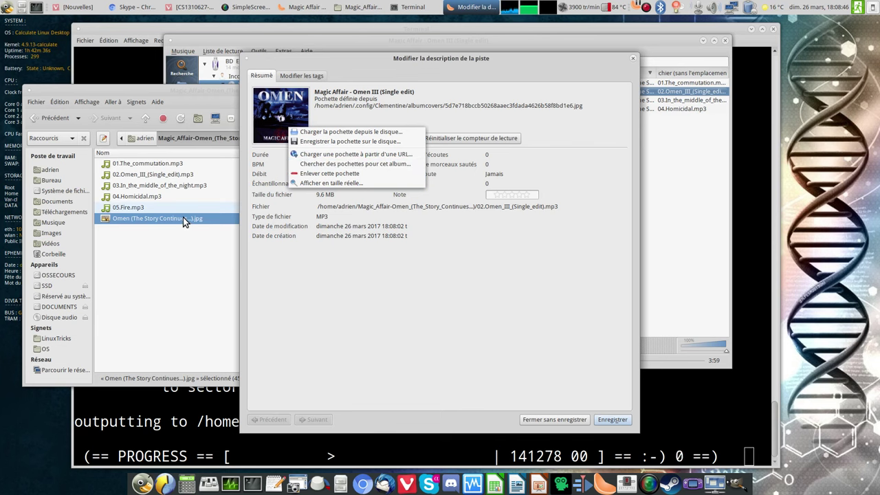
{"action": "left_click", "coordinate": [552, 122]}
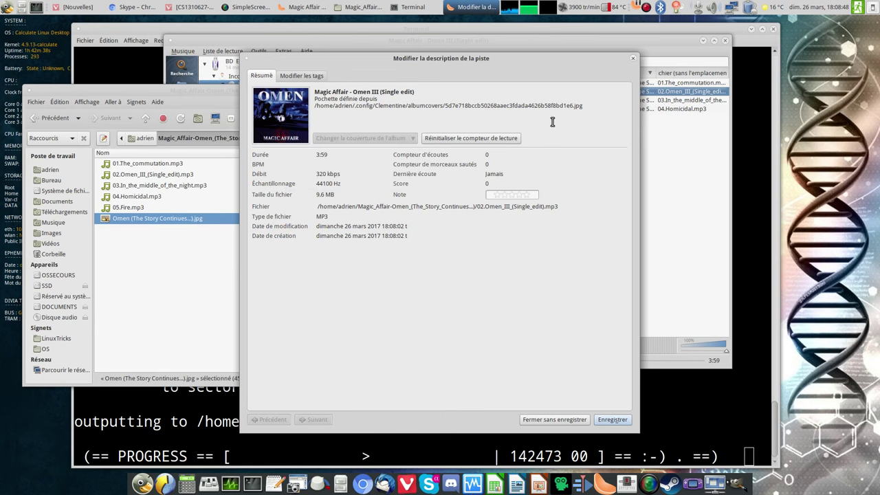
{"action": "left_click", "coordinate": [634, 59]}
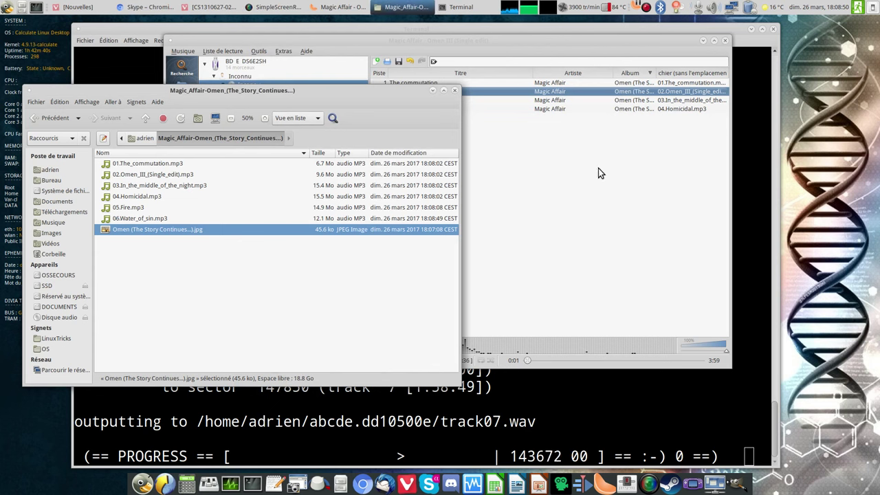
Check the rip's progress in the terminal and the MP3 files produced so far in the album folder.
{"action": "left_click", "coordinate": [599, 167]}
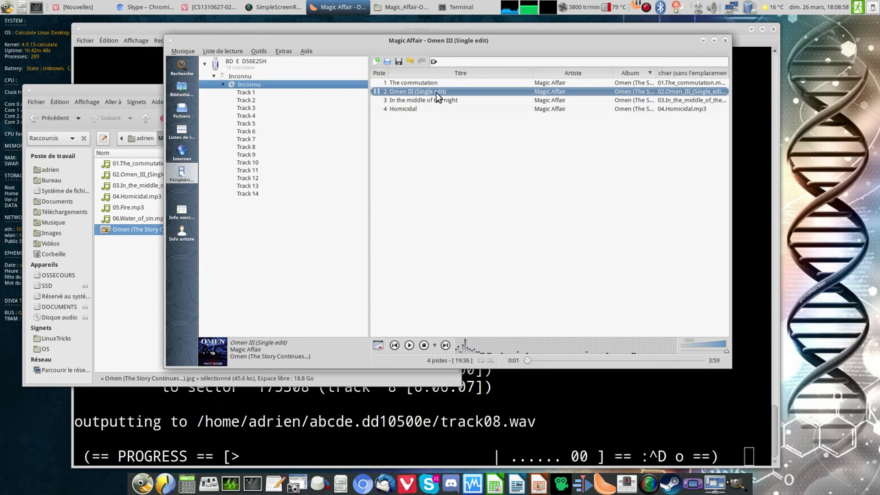
{"action": "left_click", "coordinate": [504, 442]}
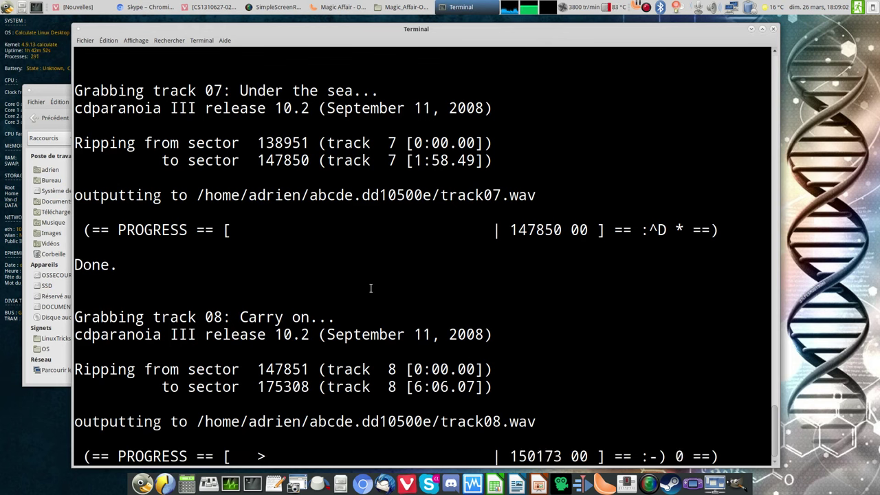
{"action": "left_click", "coordinate": [52, 95]}
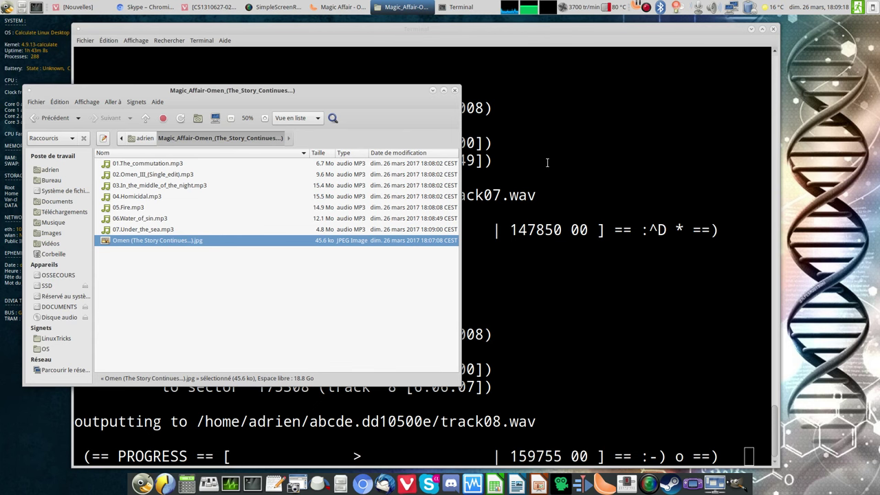
{"action": "left_click", "coordinate": [548, 163]}
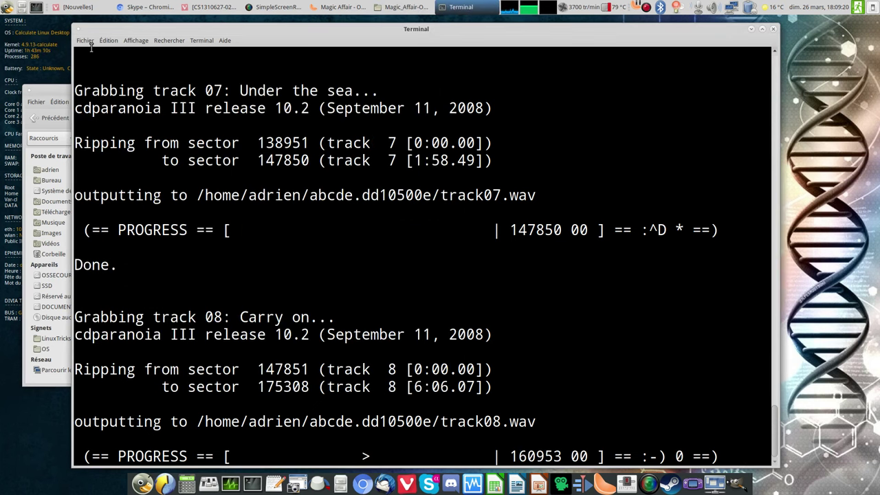
{"action": "left_click", "coordinate": [56, 88]}
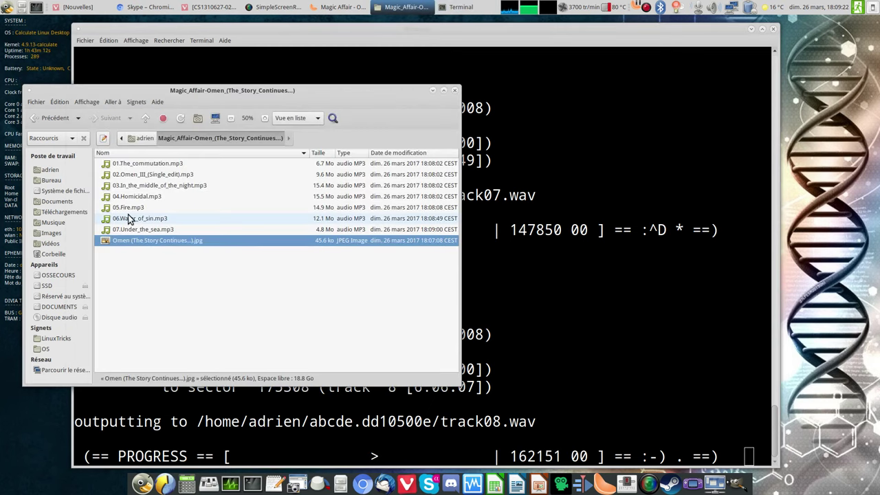
Open 02.Omen_III_(Single_edit).mp3 in Clementine, pause it, check the bitrate in its track description, and close the description.
{"action": "left_click", "coordinate": [160, 174]}
{"action": "right_click", "coordinate": [160, 174]}
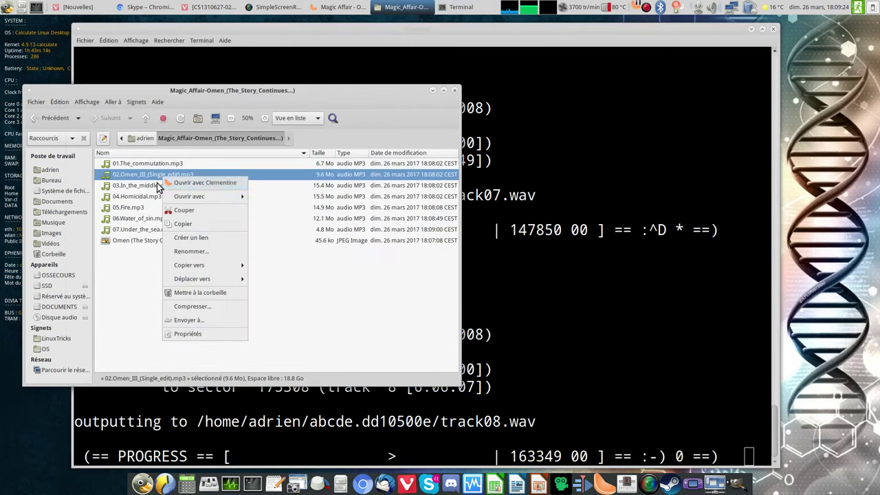
{"action": "left_click", "coordinate": [165, 183]}
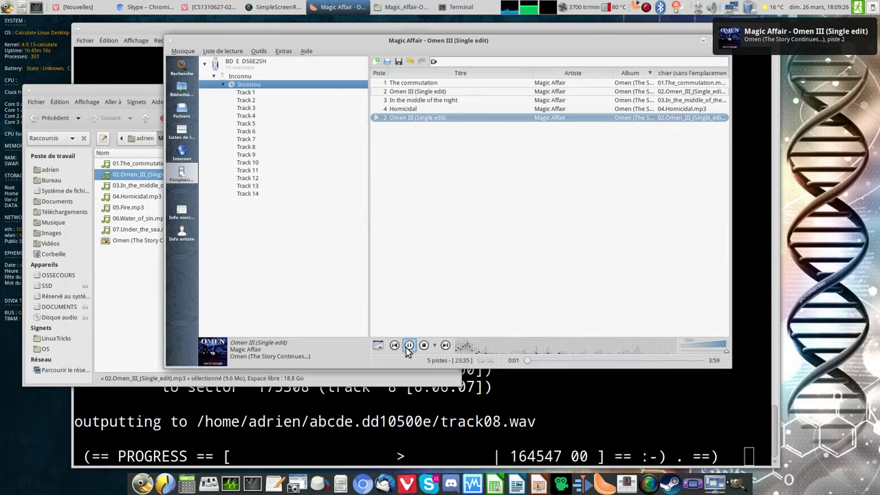
{"action": "left_click", "coordinate": [410, 345]}
{"action": "right_click", "coordinate": [385, 118]}
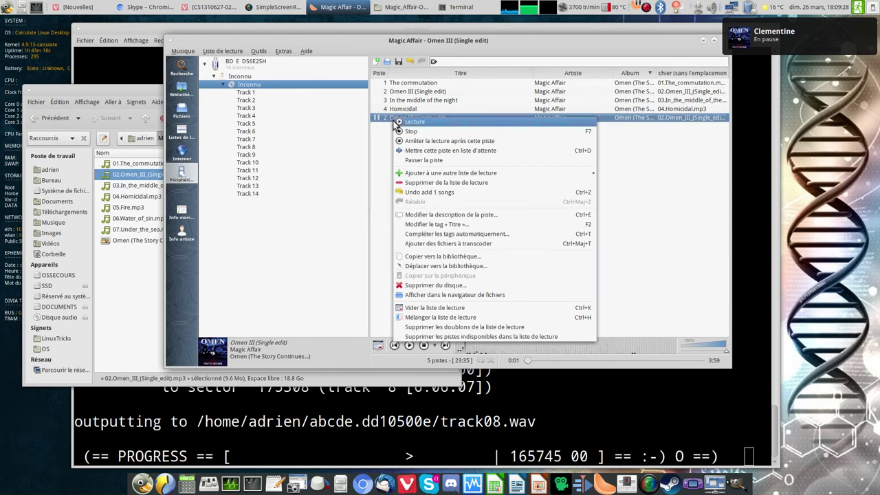
{"action": "left_click", "coordinate": [418, 213]}
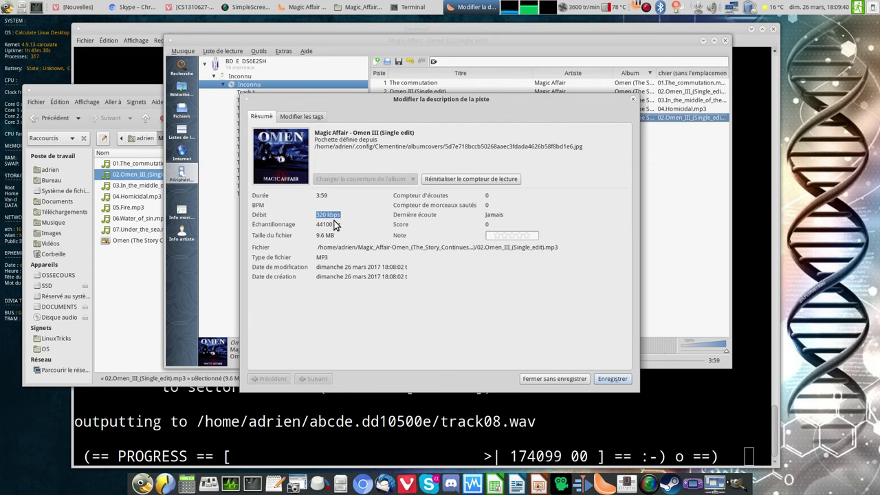
{"action": "left_click", "coordinate": [633, 99]}
Switch to the terminal, open a second tab beside the running rip, and enlarge its text.
{"action": "key", "text": "alt+Tab"}
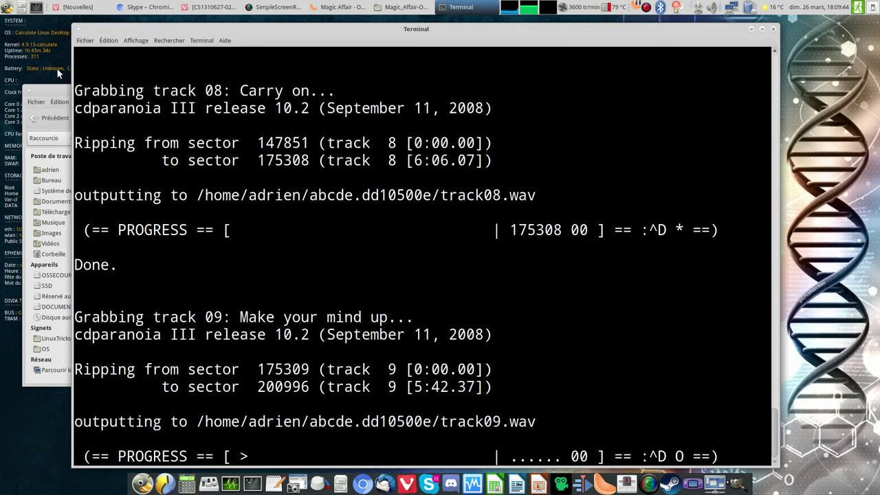
{"action": "left_click", "coordinate": [86, 40]}
{"action": "left_click", "coordinate": [95, 66]}
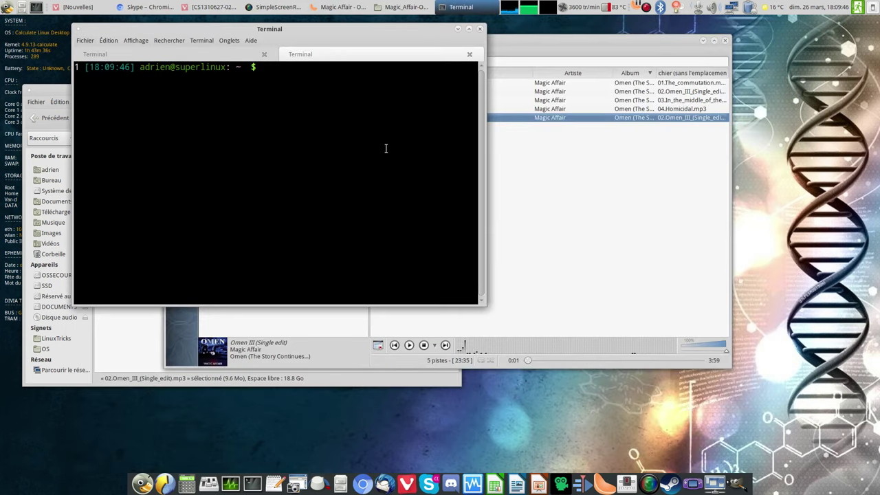
{"action": "key", "text": "ctrl+plus"}
{"action": "key", "text": "ctrl+plus"}
{"action": "key", "text": "ctrl+plus"}
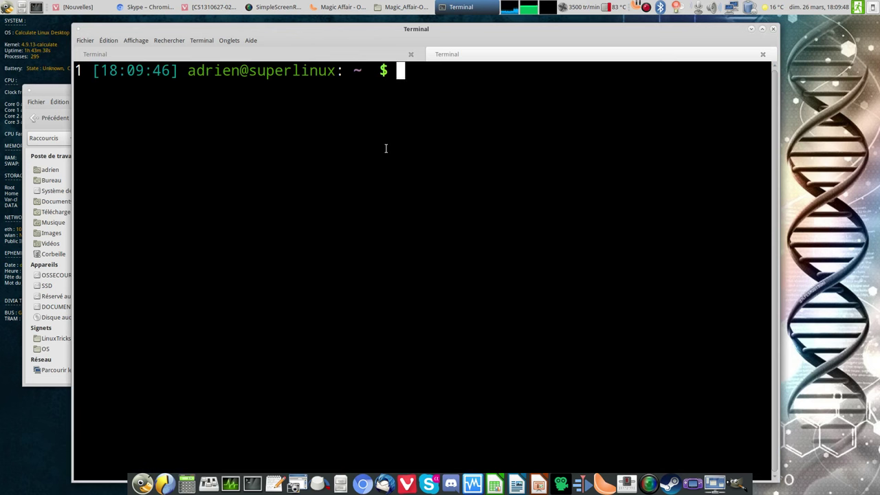
Display the help of the lame encoder and examine its -b bitrate option.
{"action": "type", "text": "lame --help"}
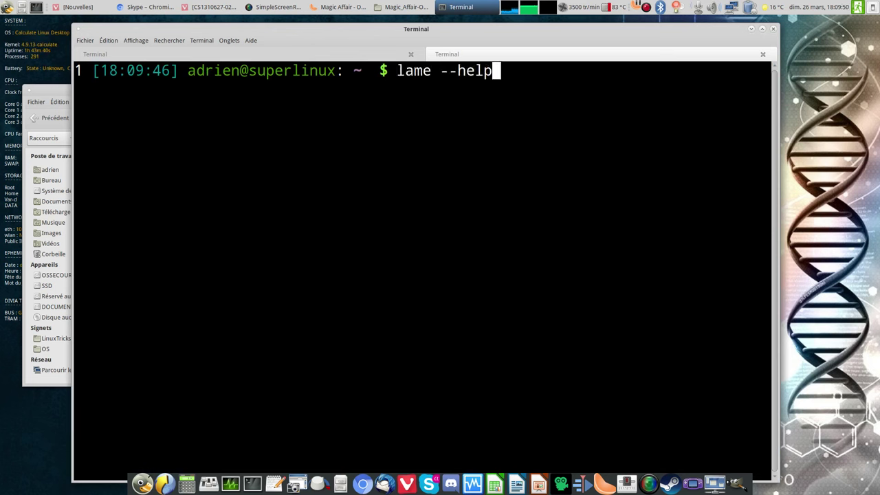
{"action": "key", "text": "Return"}
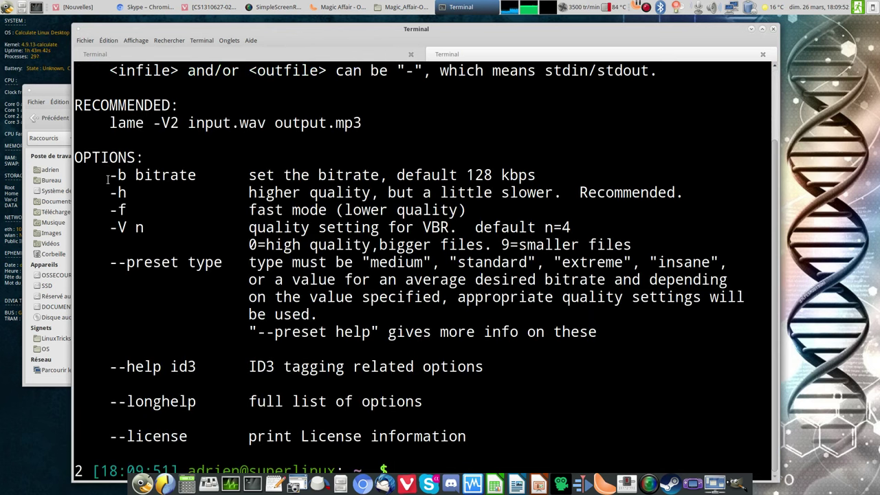
{"action": "left_click_drag", "start_coordinate": [110, 176], "coordinate": [204, 176]}
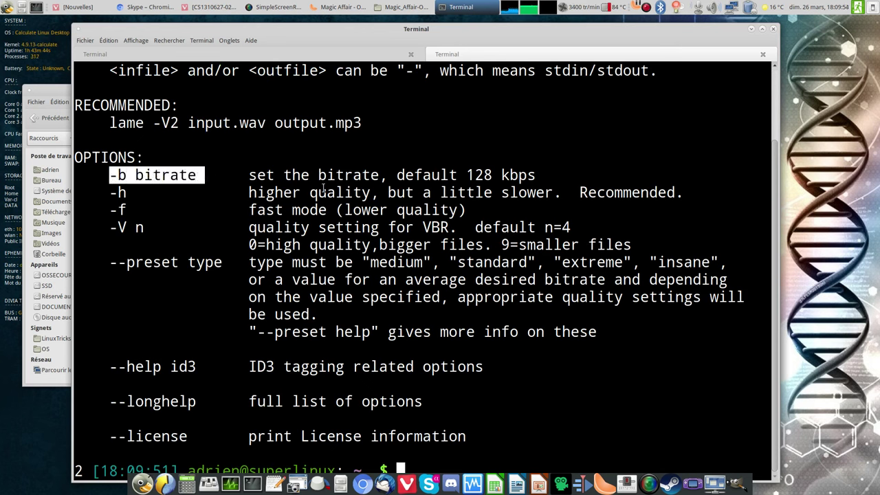
{"action": "left_click", "coordinate": [440, 178]}
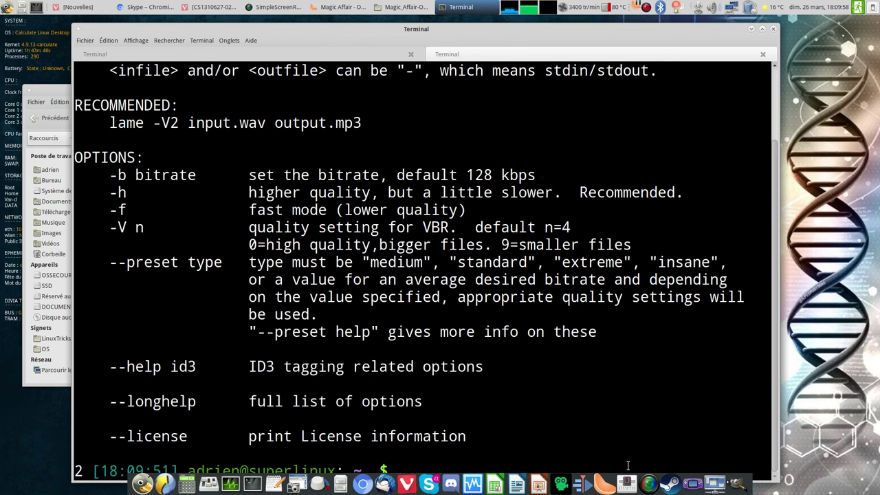
Open the system-wide configuration file /etc/abcde/abcde.conf in vi.
{"action": "type", "text": "vi"}
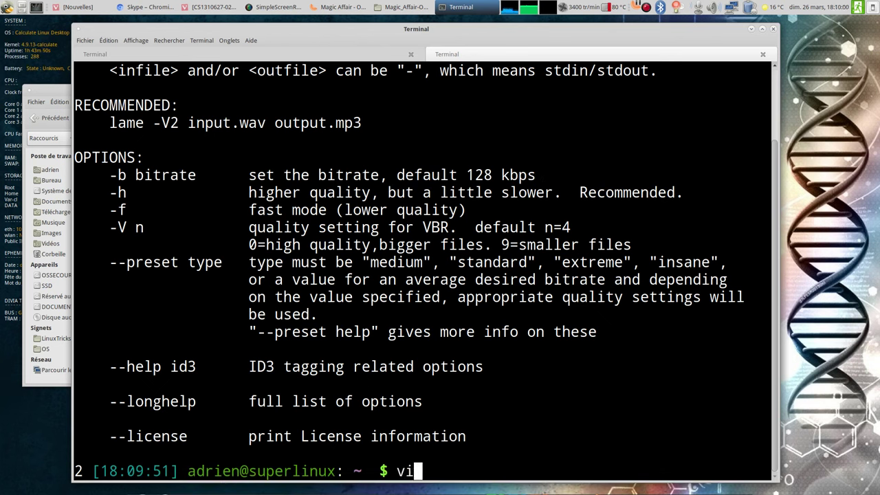
{"action": "type", "text": " /etc/a"}
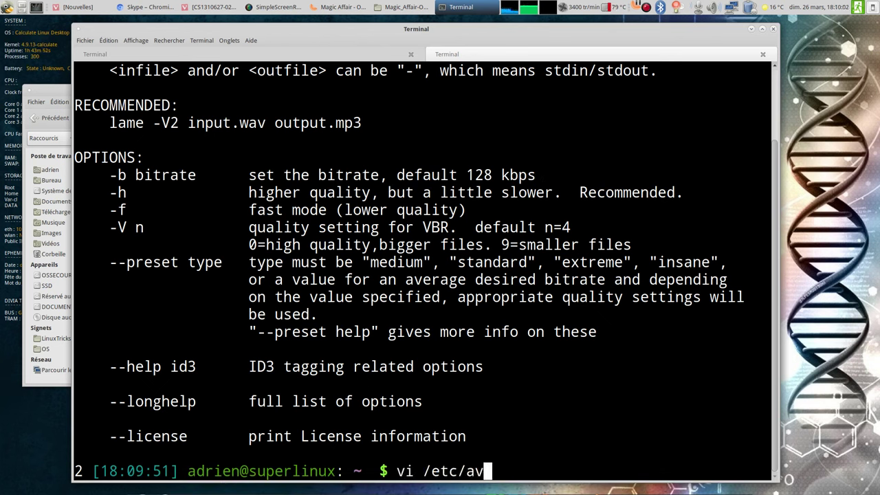
{"action": "type", "text": "b"}
{"action": "key", "text": "Tab"}
{"action": "type", "text": "a"}
{"action": "key", "text": "Tab"}
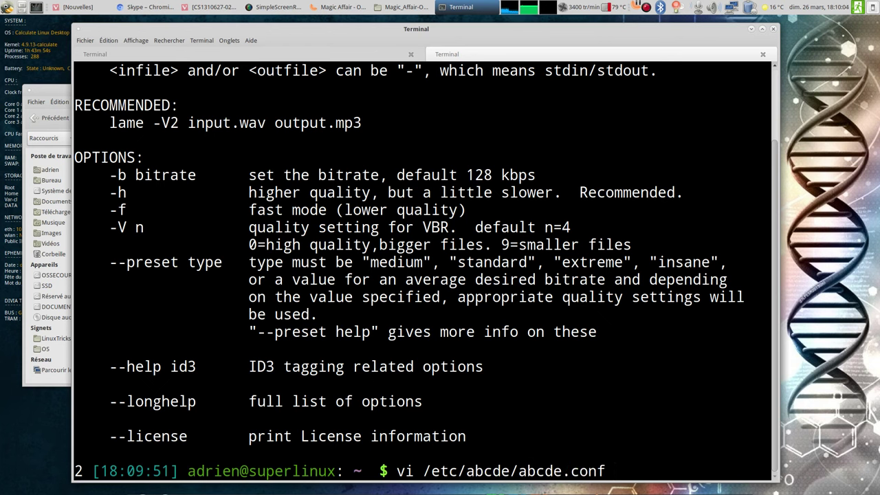
{"action": "key", "text": "Return"}
Read through abcde.conf from its beginning, covering the CDDB, encoder syntax and niceness options, up to the program paths.
{"action": "scroll", "coordinate": [423, 268], "scroll_direction": "up", "scroll_amount": 20}
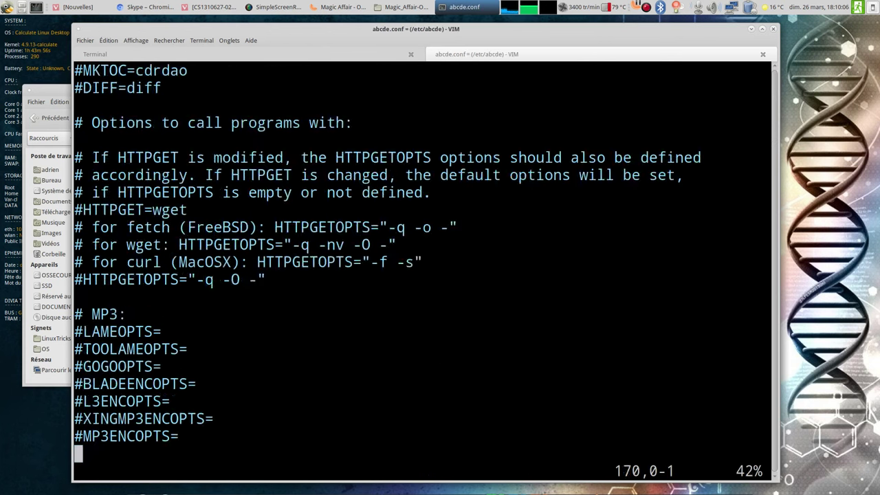
{"action": "key", "text": "Down"}
{"action": "key", "text": "Down"}
{"action": "key", "text": "Down"}
{"action": "key", "text": "Down"}
{"action": "key", "text": "Down"}
{"action": "key", "text": "Down"}
{"action": "key", "text": "Down"}
{"action": "key", "text": "Down"}
{"action": "key", "text": "Down"}
{"action": "key", "text": "Down"}
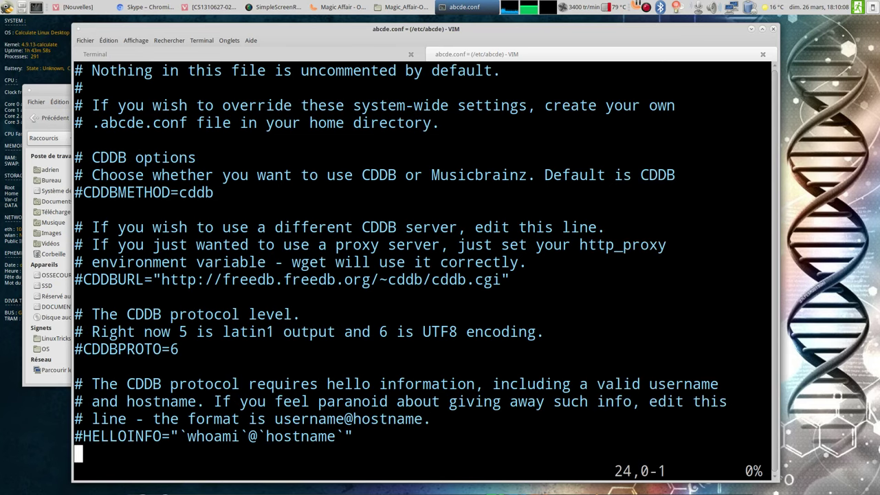
{"action": "key", "text": "Down"}
{"action": "key", "text": "Down"}
{"action": "key", "text": "Down"}
{"action": "key", "text": "Down"}
{"action": "key", "text": "Down"}
{"action": "key", "text": "Down"}
{"action": "key", "text": "Down"}
{"action": "key", "text": "Down"}
{"action": "key", "text": "Down"}
{"action": "key", "text": "Down"}
{"action": "key", "text": "Down"}
{"action": "key", "text": "Down"}
{"action": "key", "text": "Down"}
{"action": "key", "text": "Down"}
{"action": "key", "text": "Down"}
{"action": "key", "text": "Down"}
{"action": "key", "text": "Down"}
{"action": "key", "text": "Down"}
{"action": "key", "text": "Down"}
{"action": "key", "text": "Down"}
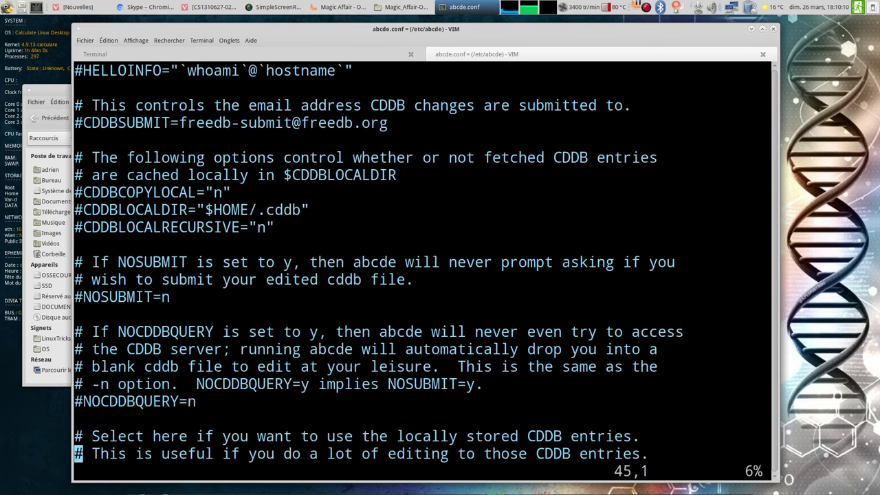
{"action": "key", "text": "Down"}
{"action": "key", "text": "Down"}
{"action": "key", "text": "Down"}
{"action": "key", "text": "Down"}
{"action": "key", "text": "Down"}
{"action": "key", "text": "Down"}
{"action": "key", "text": "Down"}
{"action": "key", "text": "Down"}
{"action": "key", "text": "Down"}
{"action": "key", "text": "Down"}
{"action": "key", "text": "Down"}
{"action": "key", "text": "Down"}
{"action": "key", "text": "Down"}
{"action": "key", "text": "Down"}
{"action": "key", "text": "Down"}
{"action": "key", "text": "Down"}
{"action": "key", "text": "Down"}
{"action": "key", "text": "Down"}
{"action": "key", "text": "Down"}
{"action": "key", "text": "Down"}
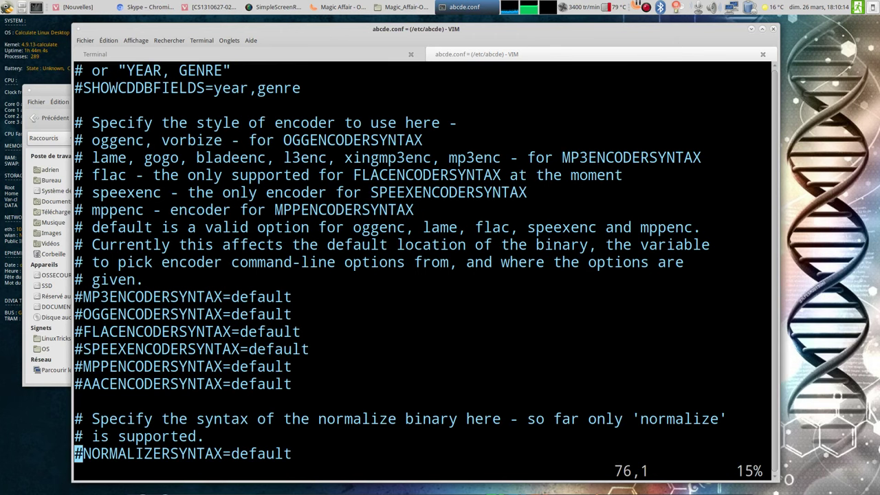
{"action": "key", "text": "Down"}
{"action": "key", "text": "Down"}
{"action": "key", "text": "Down"}
{"action": "key", "text": "Down"}
{"action": "key", "text": "Down"}
{"action": "key", "text": "Down"}
{"action": "key", "text": "Down"}
{"action": "key", "text": "Down"}
{"action": "key", "text": "Down"}
{"action": "key", "text": "Down"}
{"action": "key", "text": "Down"}
{"action": "key", "text": "Down"}
{"action": "key", "text": "Down"}
{"action": "key", "text": "Down"}
{"action": "key", "text": "Down"}
{"action": "key", "text": "Down"}
{"action": "key", "text": "Down"}
{"action": "key", "text": "Down"}
{"action": "key", "text": "Down"}
{"action": "key", "text": "Down"}
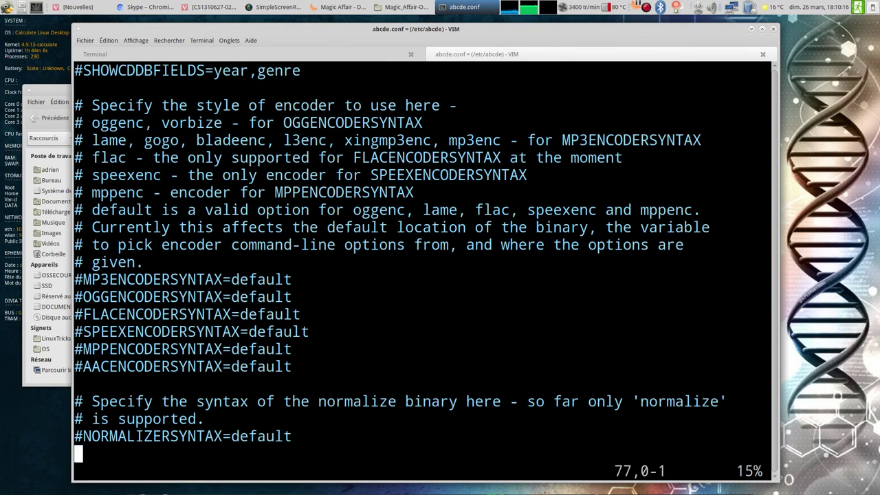
{"action": "key", "text": "Down"}
{"action": "key", "text": "Down"}
{"action": "key", "text": "Down"}
{"action": "key", "text": "Down"}
{"action": "key", "text": "Down"}
{"action": "key", "text": "Down"}
{"action": "key", "text": "Down"}
{"action": "key", "text": "Down"}
{"action": "key", "text": "Down"}
{"action": "key", "text": "Down"}
{"action": "key", "text": "Down"}
{"action": "key", "text": "Down"}
{"action": "key", "text": "Down"}
{"action": "key", "text": "Down"}
{"action": "key", "text": "Down"}
{"action": "key", "text": "Down"}
{"action": "key", "text": "Down"}
{"action": "key", "text": "Down"}
{"action": "key", "text": "Down"}
{"action": "key", "text": "Down"}
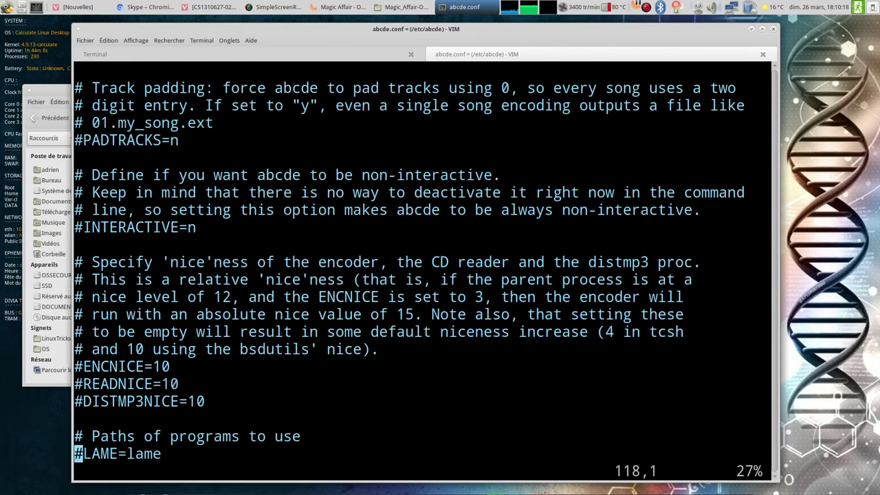
Examine the LAME=lame entry in the list of program paths in abcde.conf.
{"action": "key", "text": "Page_Down"}
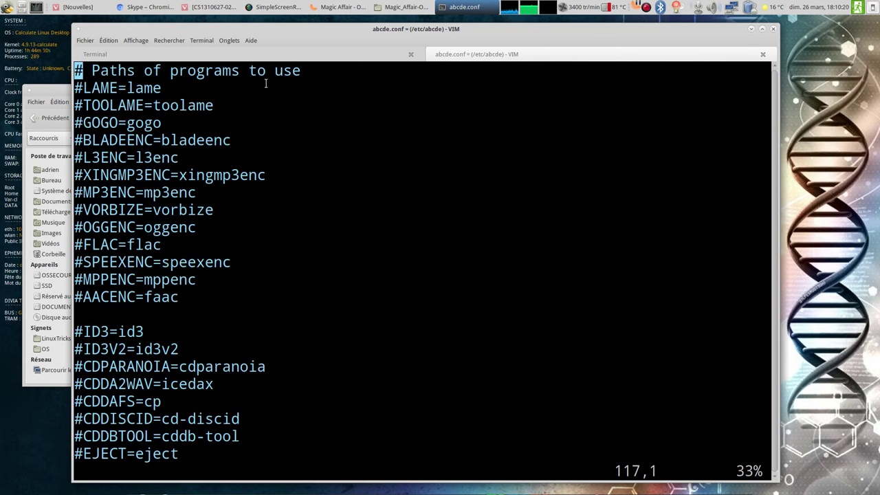
{"action": "triple_click", "coordinate": [106, 89]}
{"action": "left_click", "coordinate": [110, 87]}
{"action": "left_click_drag", "start_coordinate": [115, 85], "coordinate": [138, 84]}
{"action": "triple_click", "coordinate": [137, 84]}
{"action": "left_click", "coordinate": [146, 85]}
Examine the LAMEOPTS entry in the MP3 options of abcde.conf, then quit vi without saving.
{"action": "key", "text": "Down"}
{"action": "key", "text": "Down"}
{"action": "key", "text": "Down"}
{"action": "key", "text": "Down"}
{"action": "key", "text": "Down"}
{"action": "key", "text": "Down"}
{"action": "key", "text": "Down"}
{"action": "key", "text": "Down"}
{"action": "key", "text": "Down"}
{"action": "key", "text": "Down"}
{"action": "key", "text": "Down"}
{"action": "key", "text": "Down"}
{"action": "key", "text": "Down"}
{"action": "key", "text": "Down"}
{"action": "key", "text": "Down"}
{"action": "key", "text": "Down"}
{"action": "key", "text": "Down"}
{"action": "key", "text": "Down"}
{"action": "key", "text": "Down"}
{"action": "key", "text": "Down"}
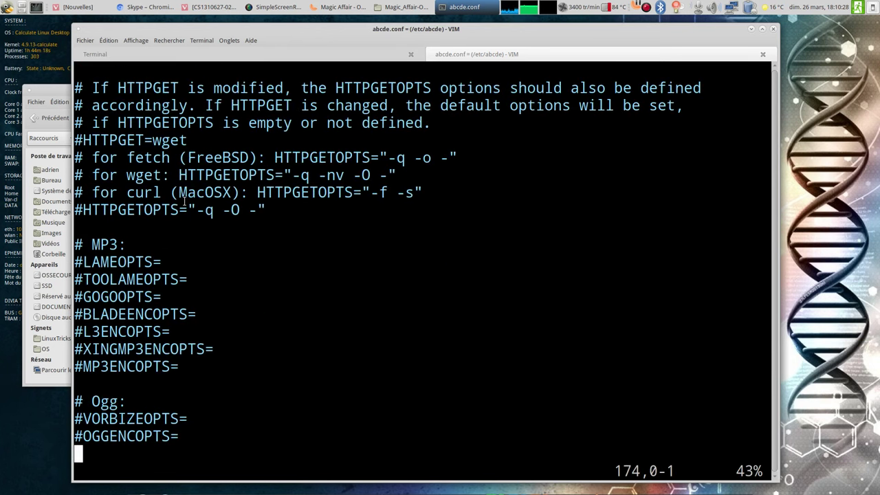
{"action": "left_click_drag", "start_coordinate": [81, 260], "coordinate": [150, 259]}
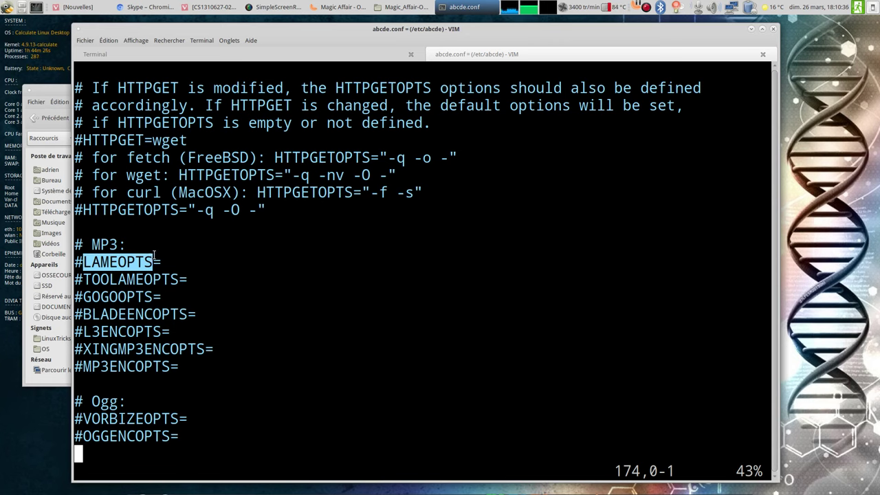
{"action": "left_click_drag", "start_coordinate": [87, 210], "coordinate": [249, 212]}
{"action": "left_click", "coordinate": [182, 214]}
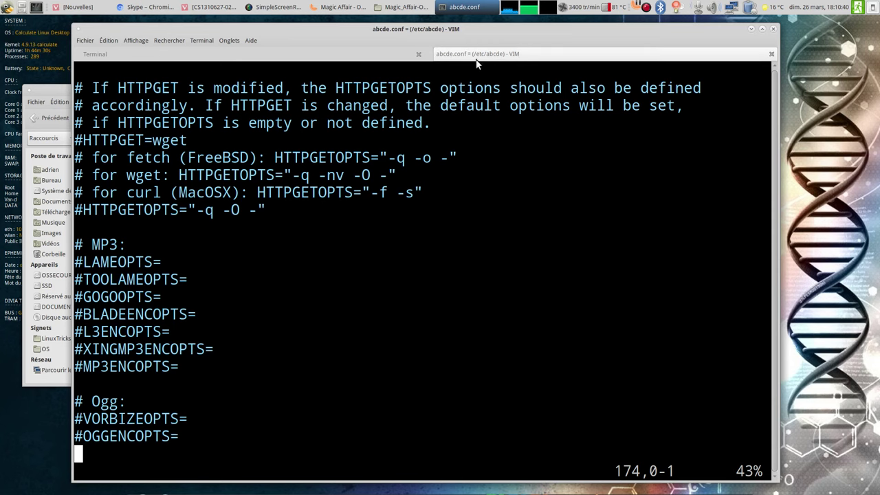
{"action": "type", "text": ":q!"}
{"action": "key", "text": "Return"}
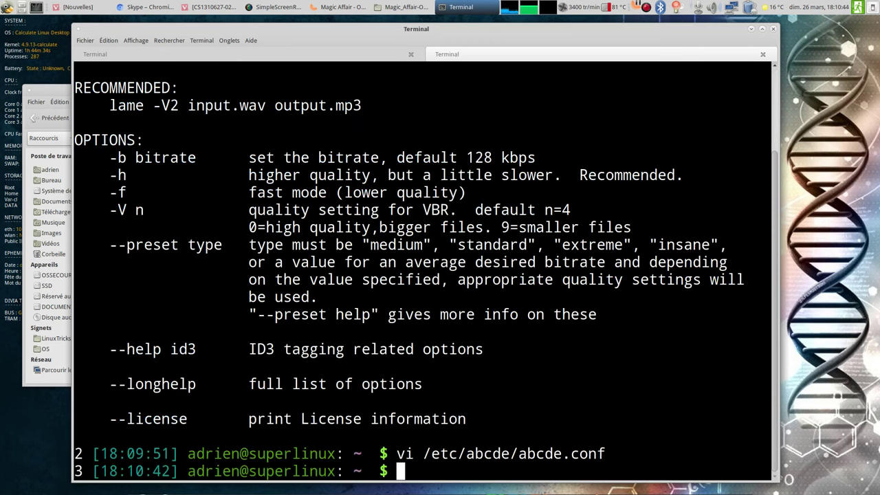
Open the personal configuration file .abcde.conf from the home directory in vi.
{"action": "type", "text": "vi /home/adrien/"}
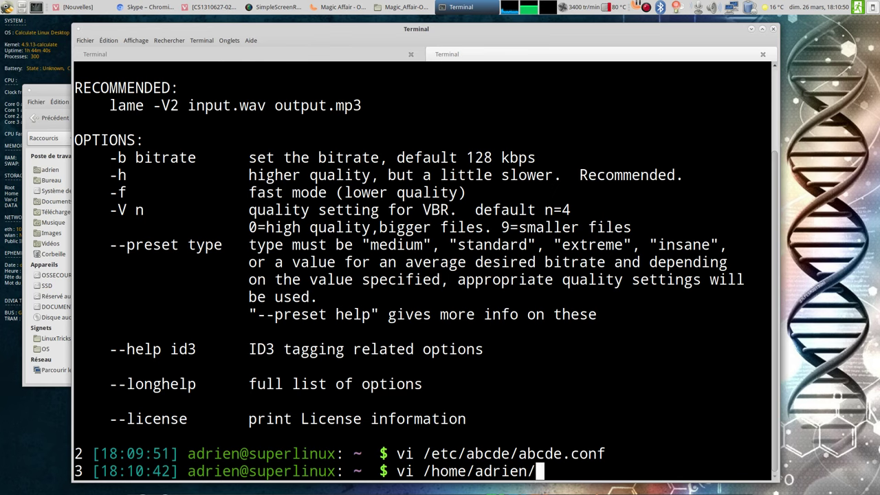
{"action": "type", "text": ".ab"}
{"action": "key", "text": "Tab"}
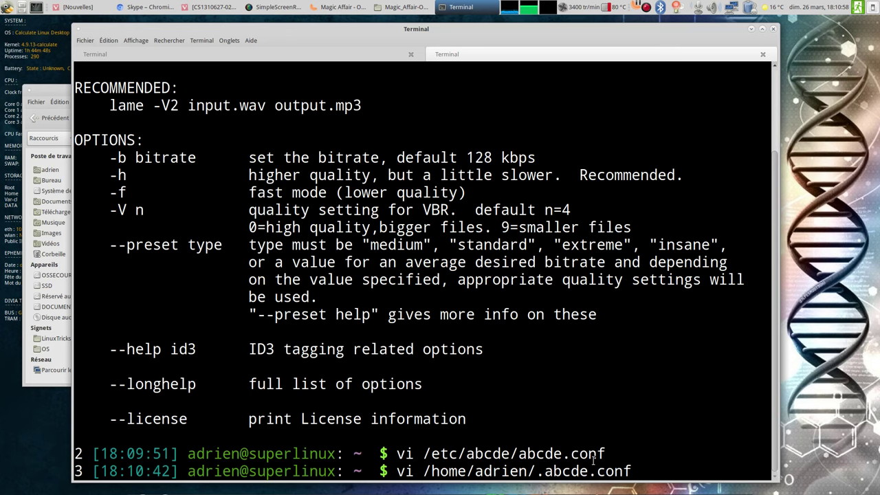
{"action": "key", "text": "Return"}
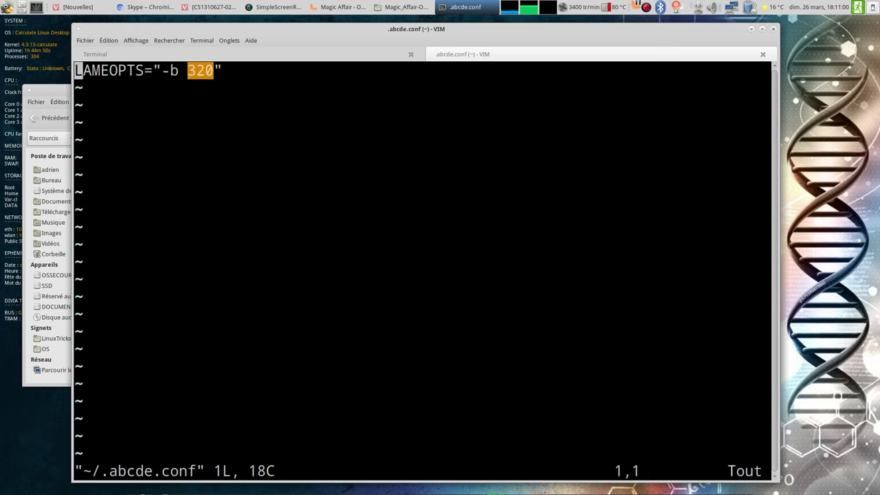